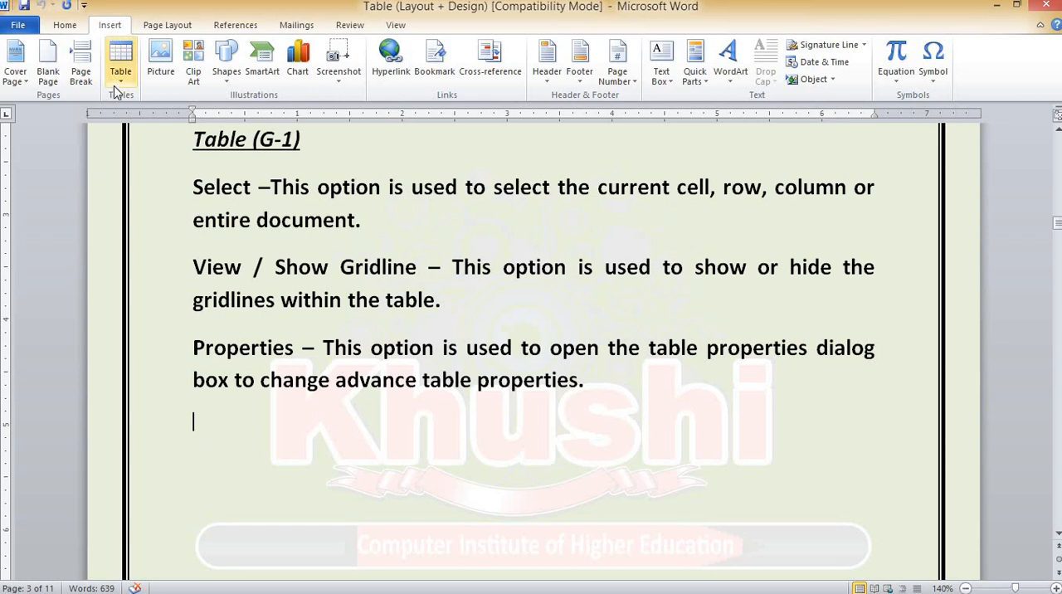
# Insert a 6x1 table below the Properties paragraph and fill its cells with the headers Name, English, Math, Computer, Hindi and Total
pyautogui.click(118, 83)
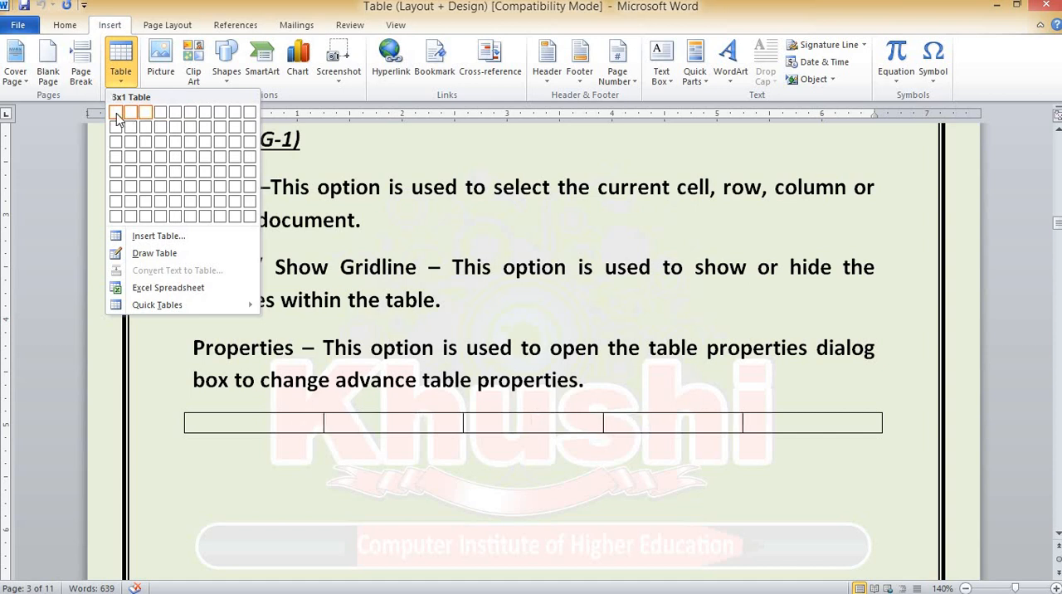
pyautogui.click(190, 113)
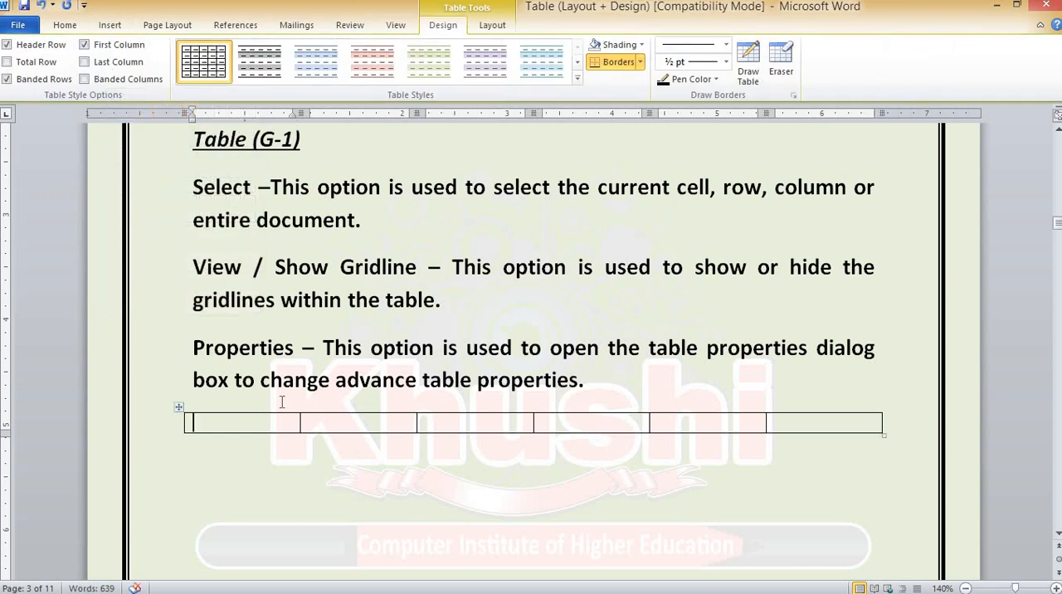
pyautogui.write('Name')
pyautogui.press('Tab')
pyautogui.write('En')
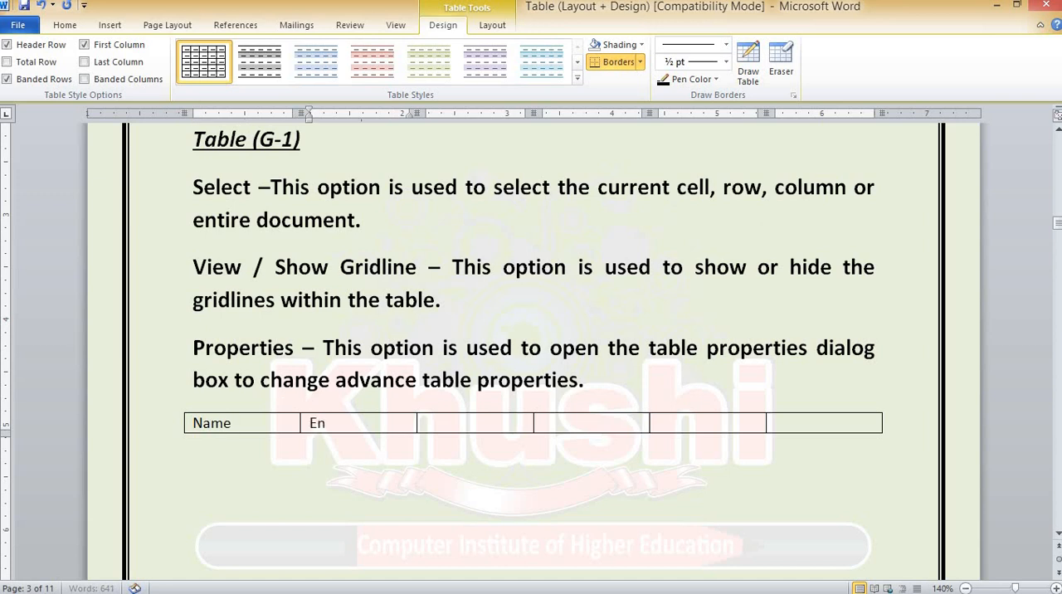
pyautogui.write('glish')
pyautogui.press('Tab')
pyautogui.write('Math')
pyautogui.press('Tab')
pyautogui.write('Computer')
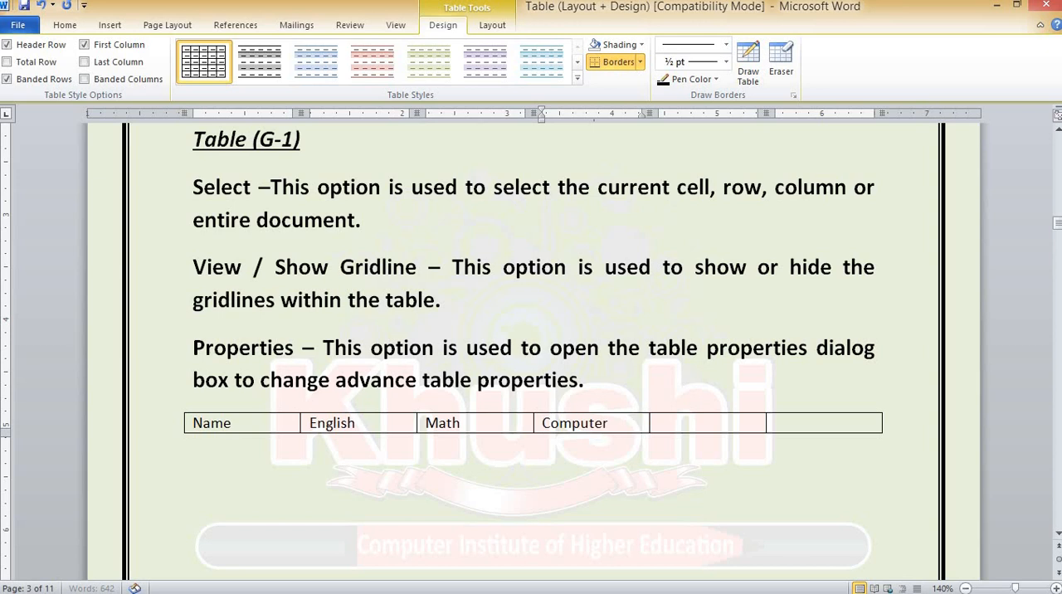
pyautogui.press('Tab')
pyautogui.write('Hindi')
pyautogui.press('Tab')
pyautogui.write('Total')
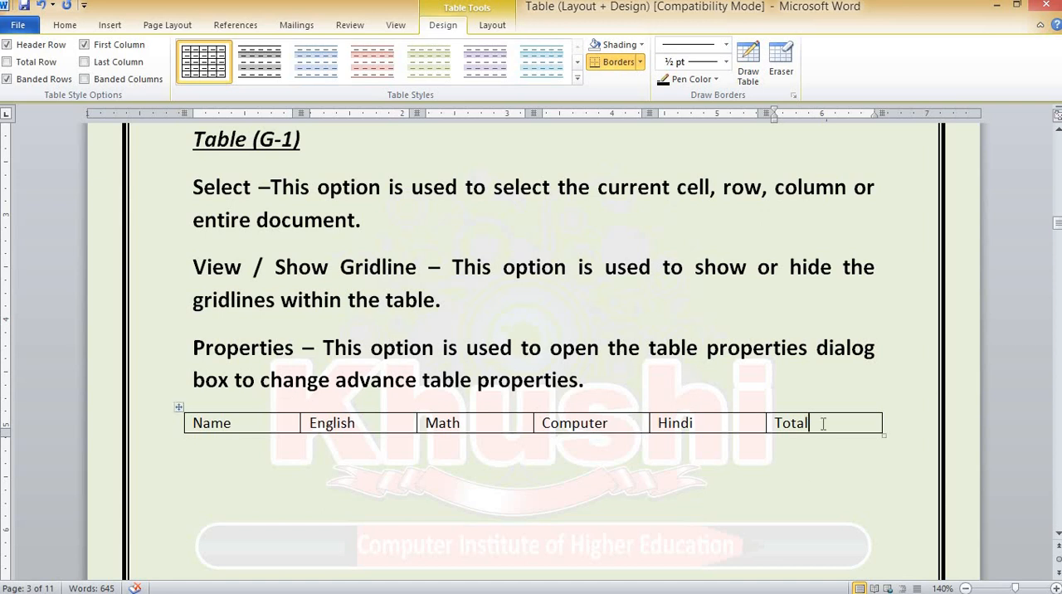
# Add a second row with the first student's name and the marks 78, 98, 67 and 87, leaving Total empty
pyautogui.press('Tab')
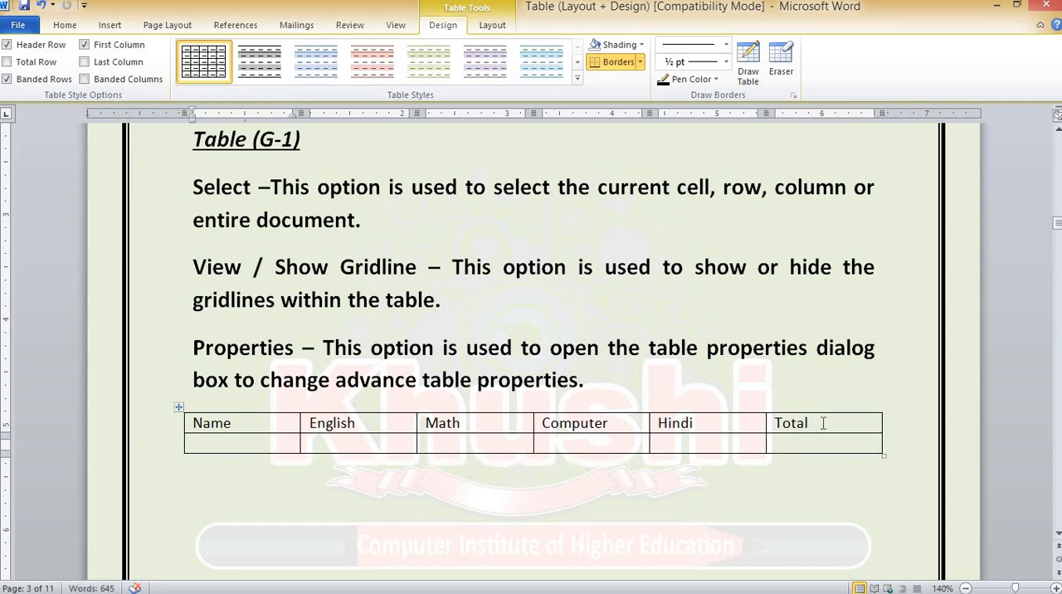
pyautogui.write('Jack')
pyautogui.press('Tab')
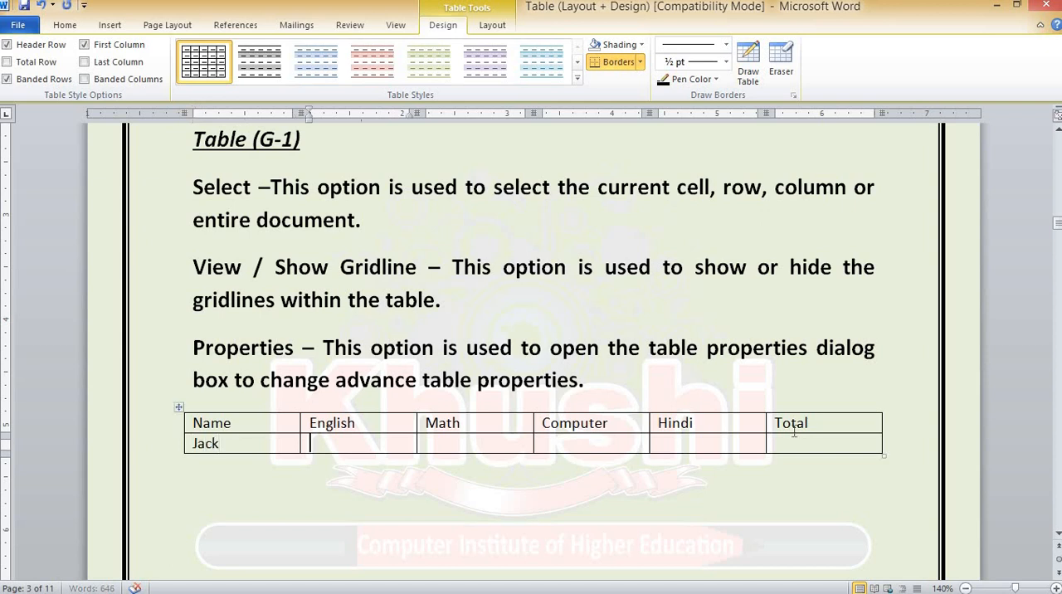
pyautogui.write('78')
pyautogui.press('Tab')
pyautogui.write('98')
pyautogui.press('Tab')
pyautogui.write('67')
pyautogui.press('Tab')
pyautogui.write('87')
pyautogui.press('Tab')
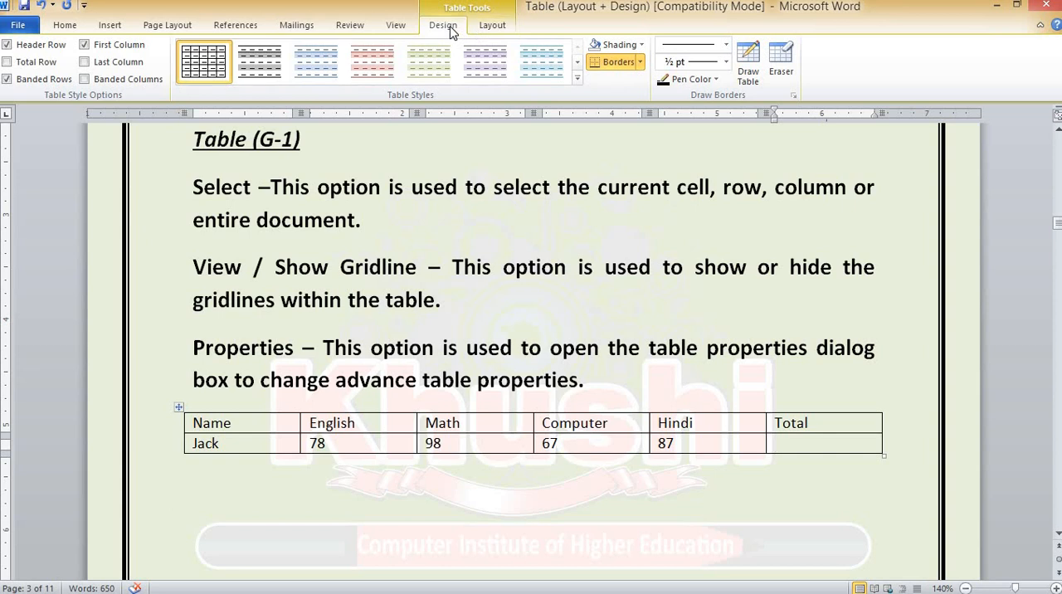
# Examine the table's Design and Layout tools with the cursor inside and outside the table
pyautogui.click(497, 28)
pyautogui.click(442, 30)
pyautogui.click(484, 30)
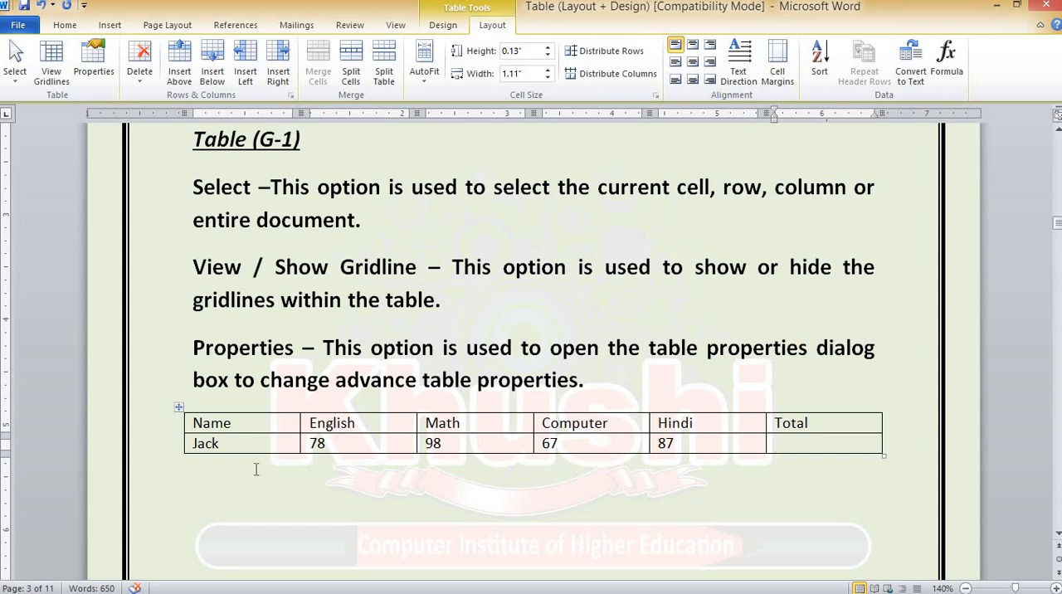
pyautogui.click(225, 478)
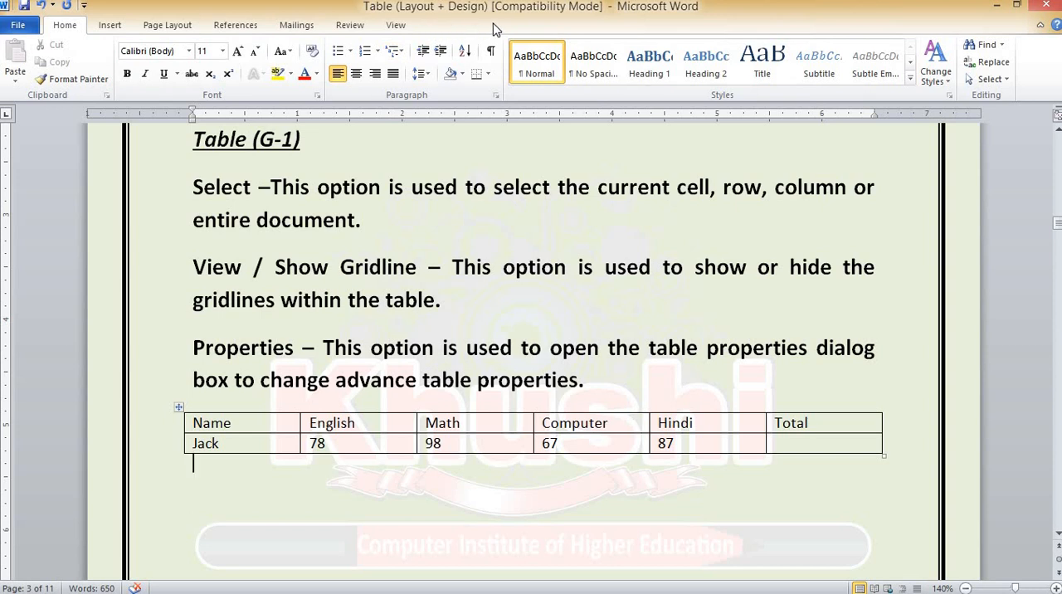
pyautogui.click(704, 444)
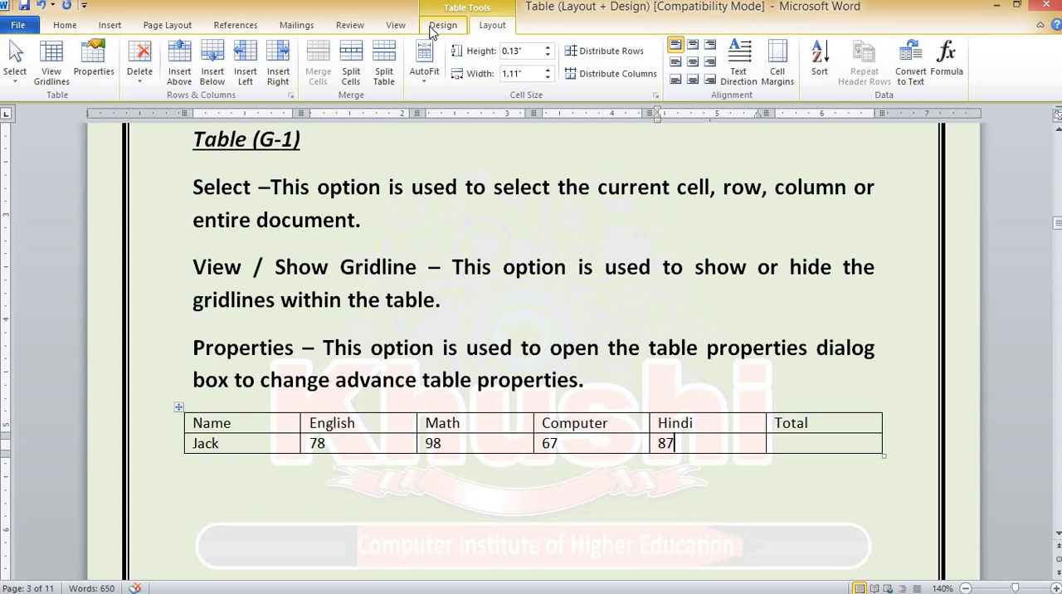
# Add a third row with the second student's name and the marks 67, 87, 56 and 87, leaving Total empty
pyautogui.click(754, 444)
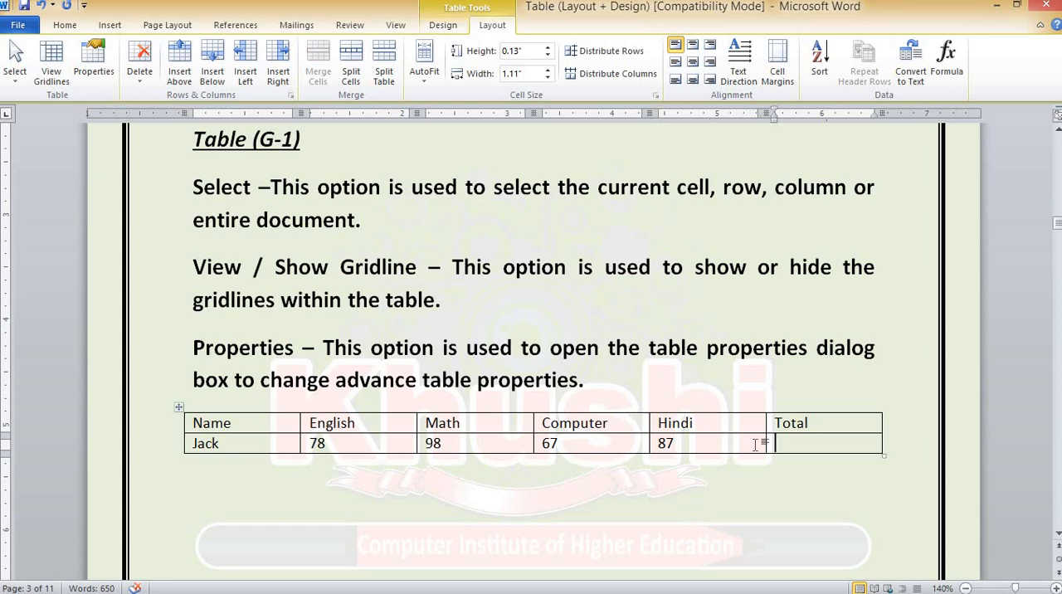
pyautogui.press('Tab')
pyautogui.write('John')
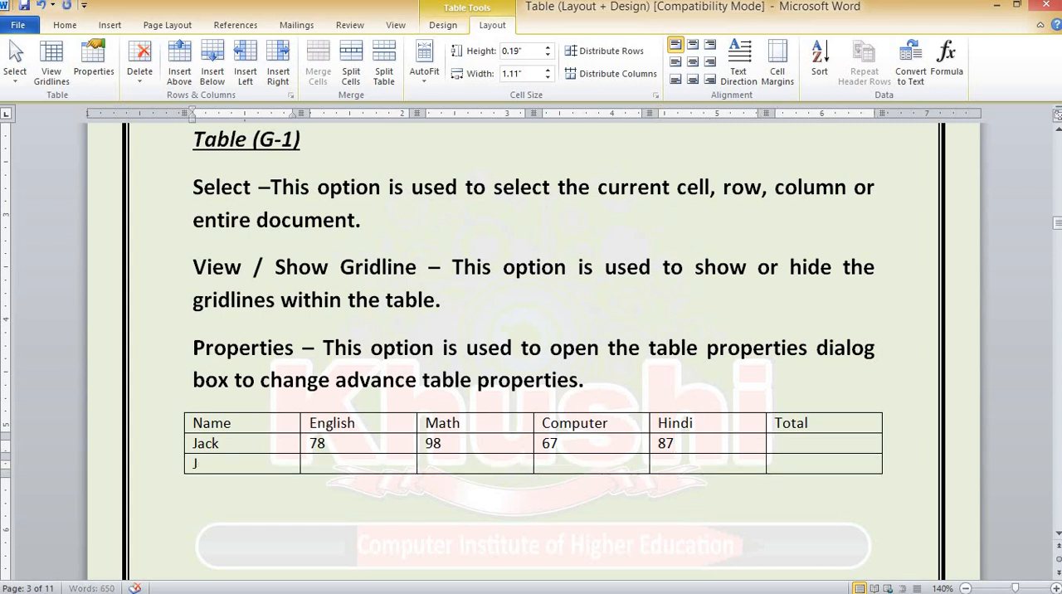
pyautogui.press('Tab')
pyautogui.write('67')
pyautogui.press('Tab')
pyautogui.write('87')
pyautogui.press('Tab')
pyautogui.write('56')
pyautogui.press('Tab')
pyautogui.write('87')
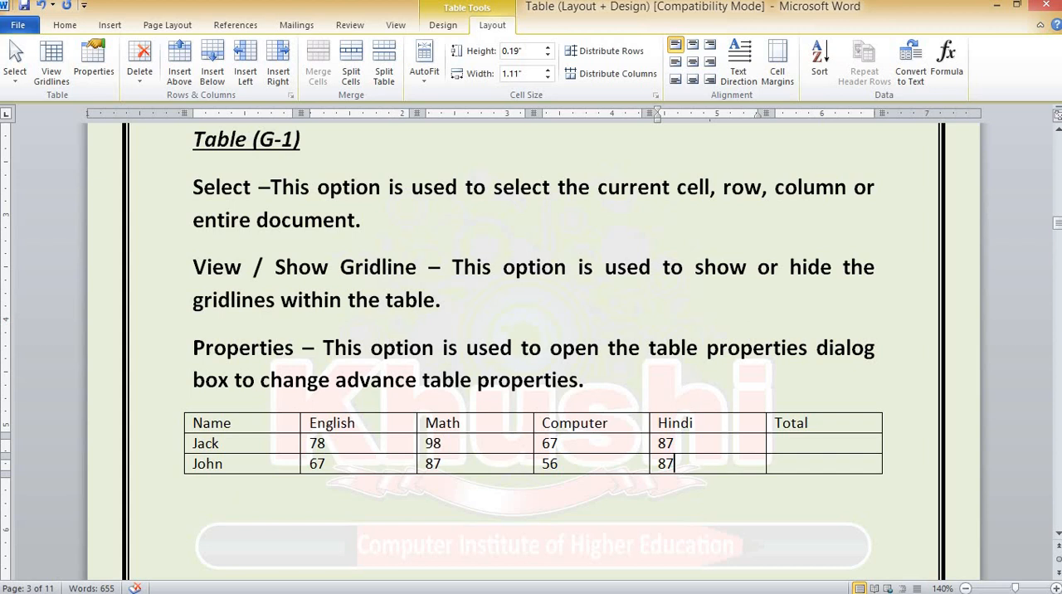
pyautogui.press('Tab')
# Use the Select command from the Name header cell to select first that cell alone and afresh its entire row
pyautogui.click(238, 422)
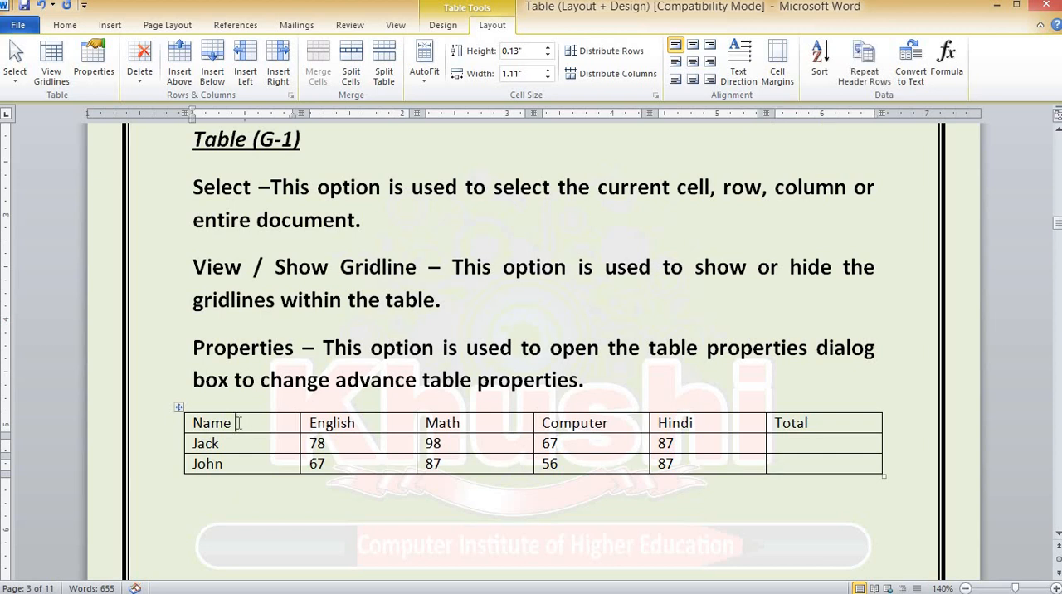
pyautogui.click(21, 73)
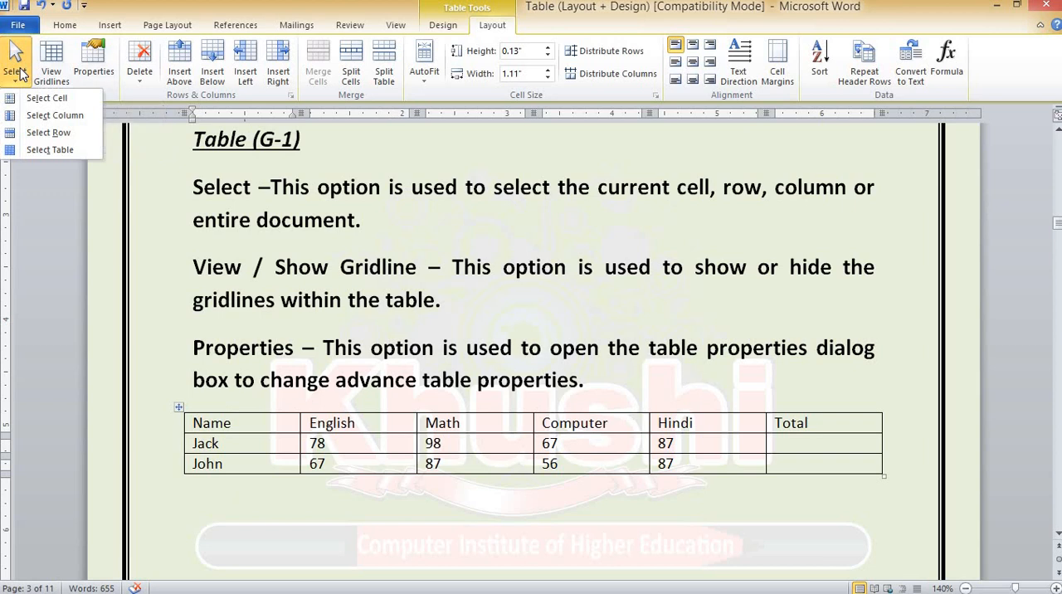
pyautogui.click(47, 100)
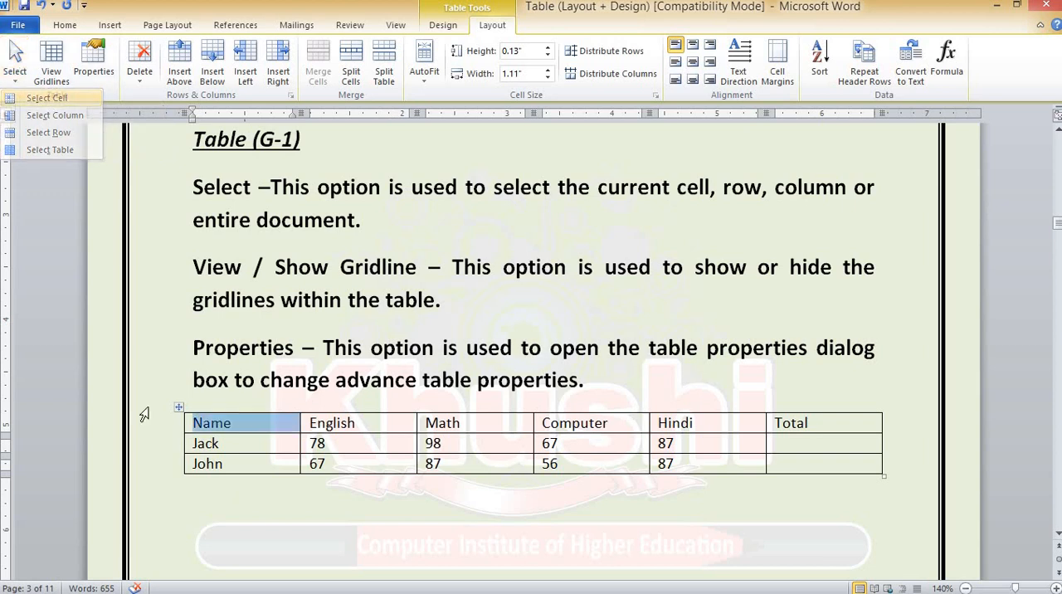
pyautogui.click(245, 425)
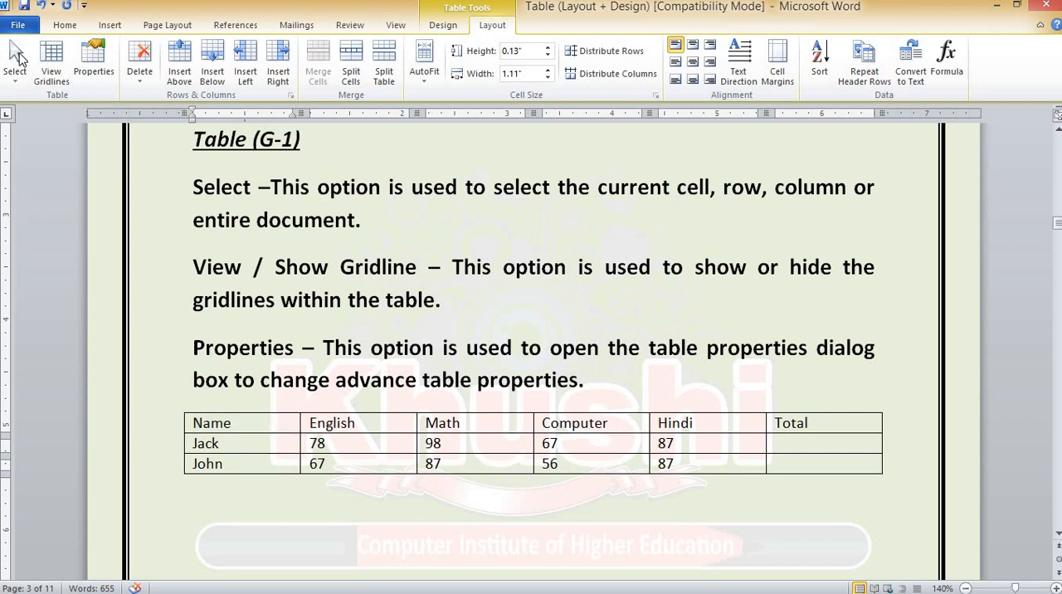
pyautogui.click(17, 58)
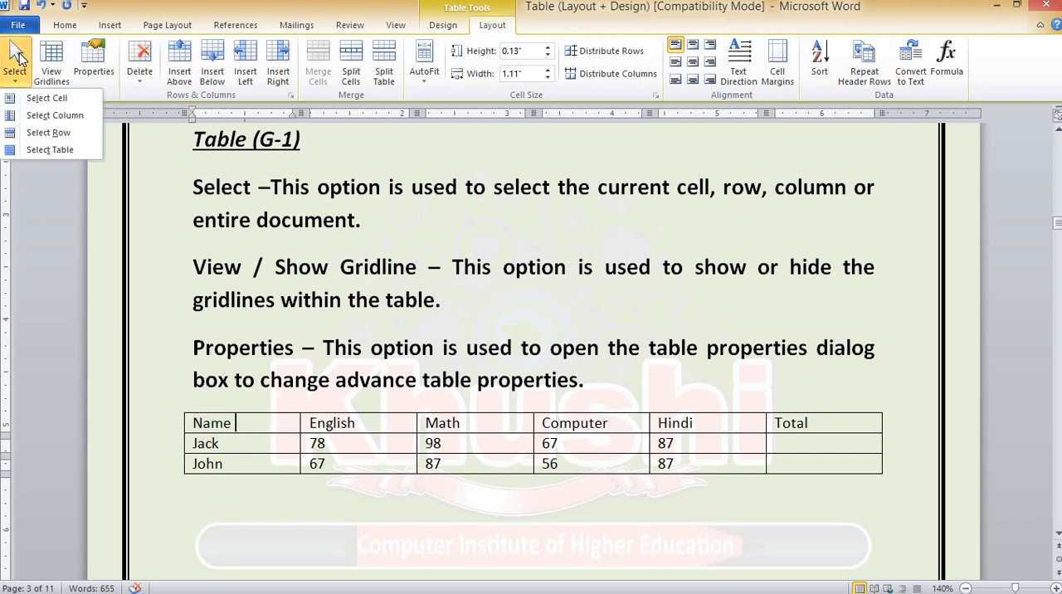
pyautogui.click(46, 134)
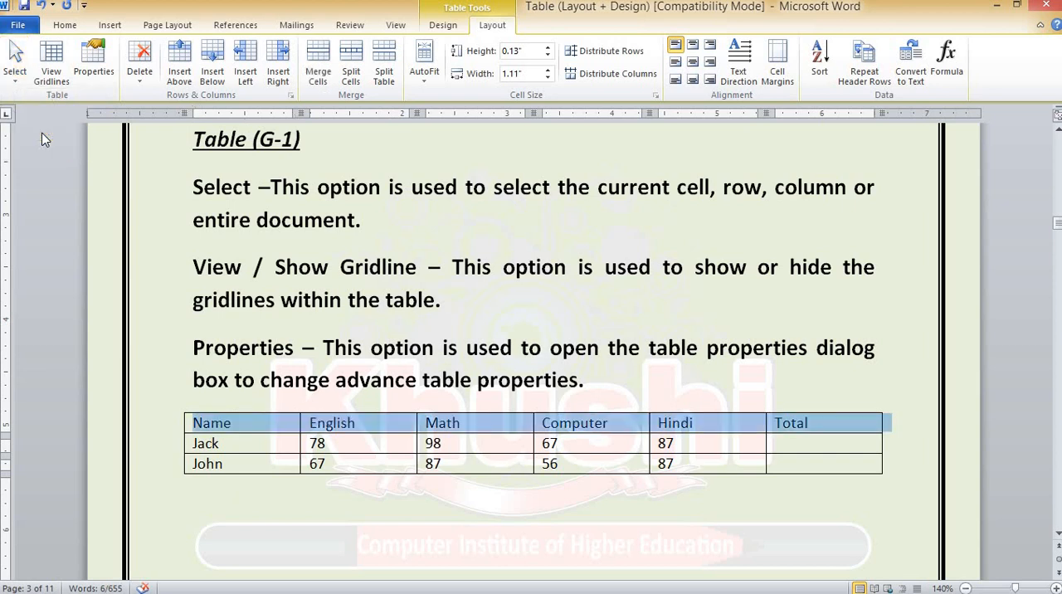
# Starting from the Name header cell, use the Select command on its whole column and separately on the entire table
pyautogui.click(241, 424)
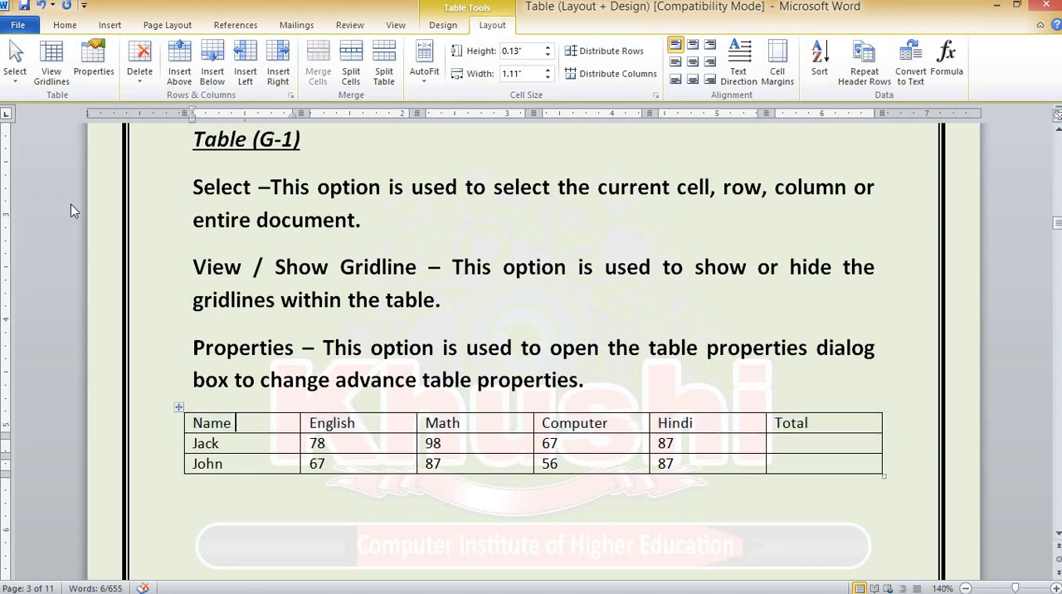
pyautogui.click(15, 71)
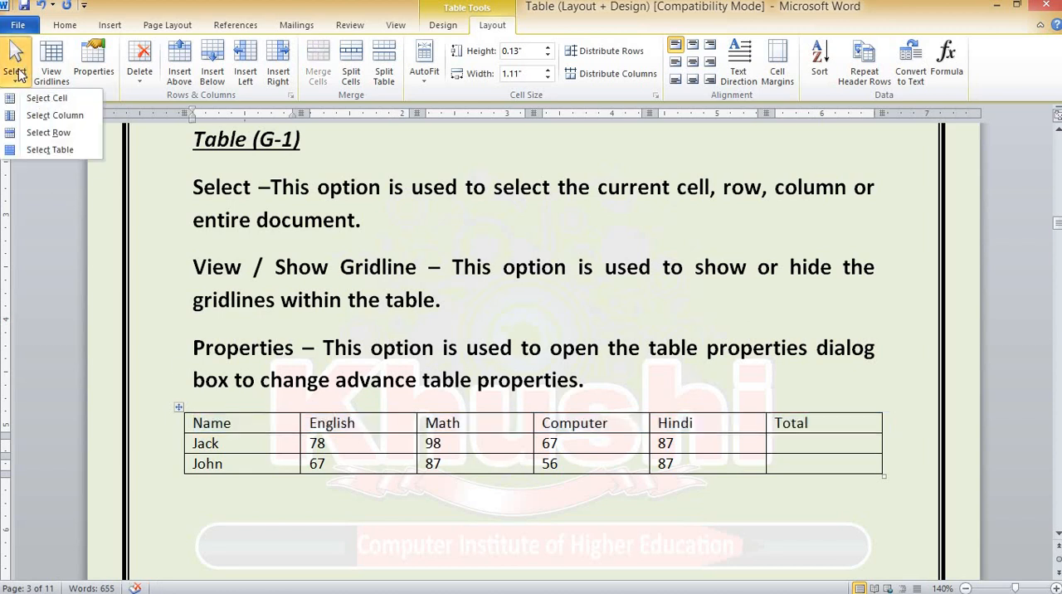
pyautogui.click(45, 117)
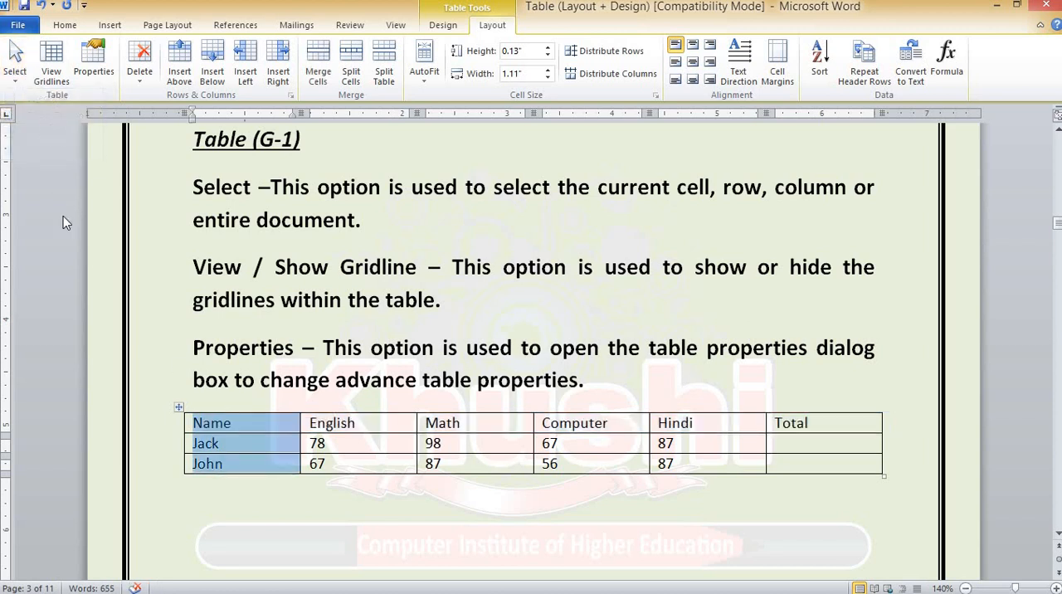
pyautogui.click(247, 425)
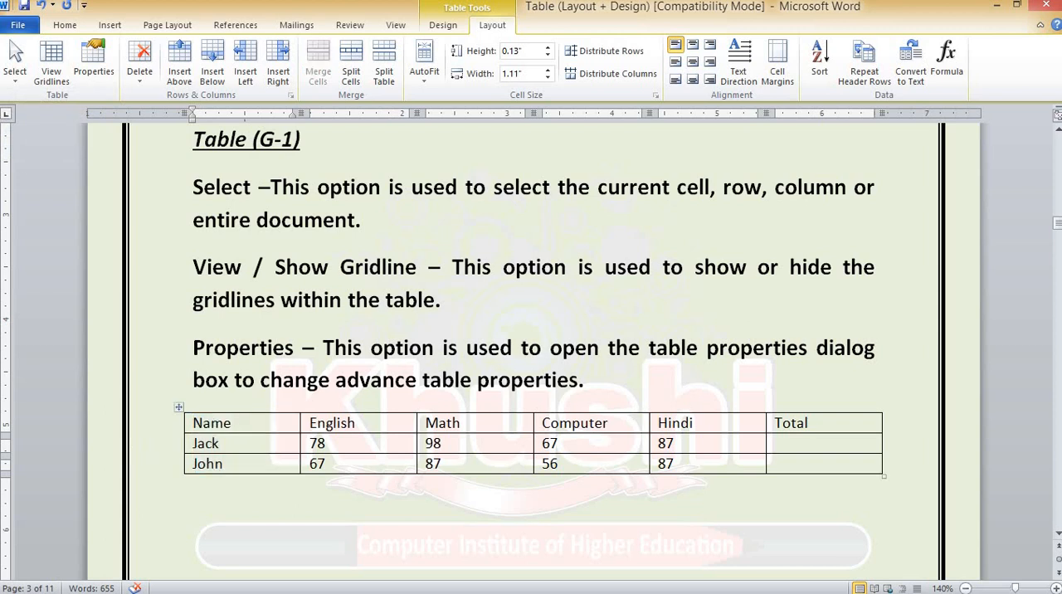
pyautogui.click(15, 63)
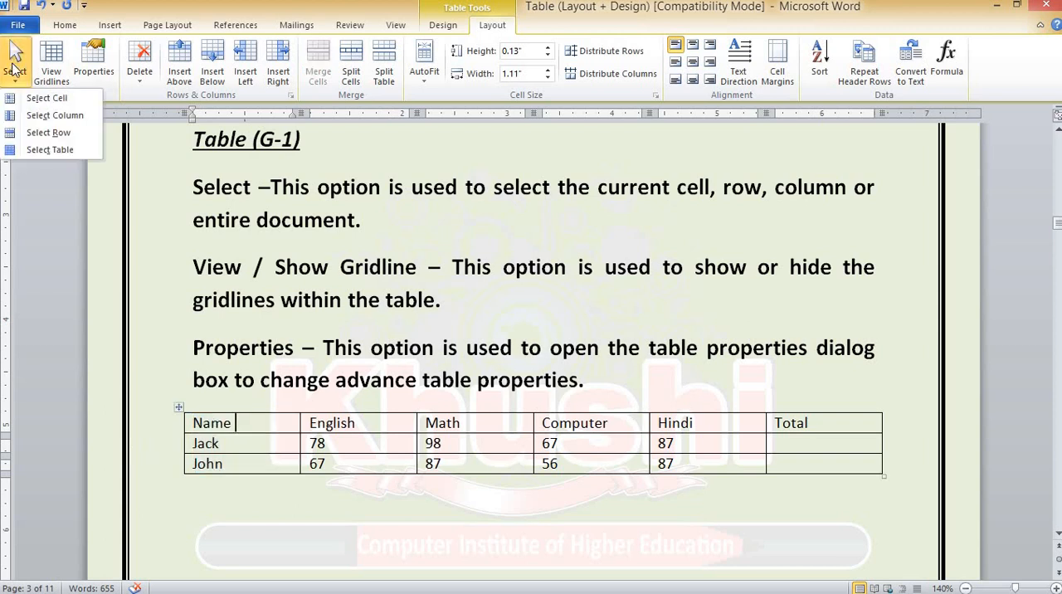
pyautogui.click(52, 151)
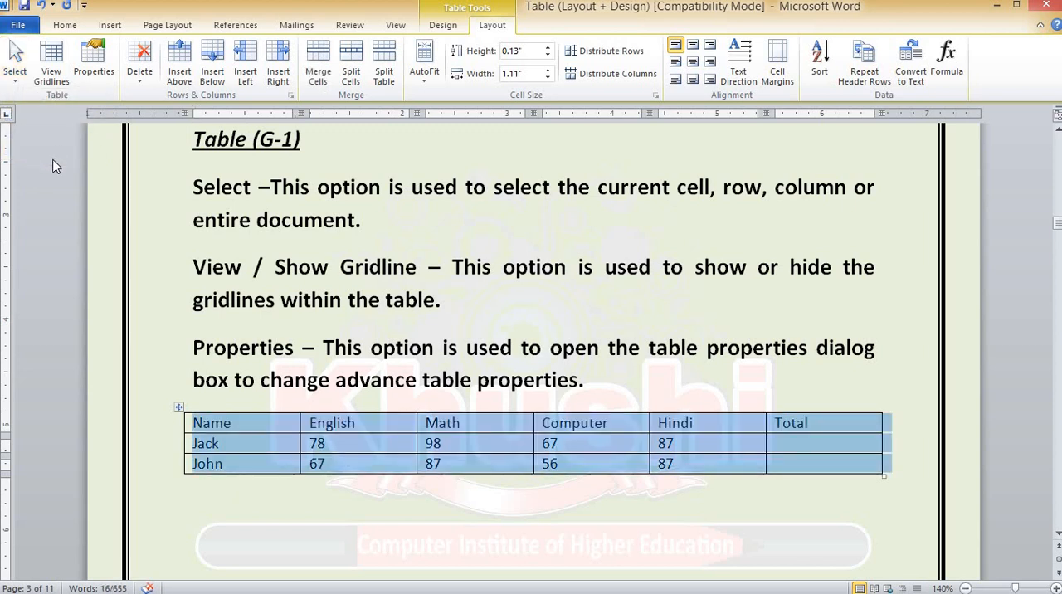
# Select the text Name directly in its cell, clear that selection, and select all header cells from Name through Total
pyautogui.click(235, 423)
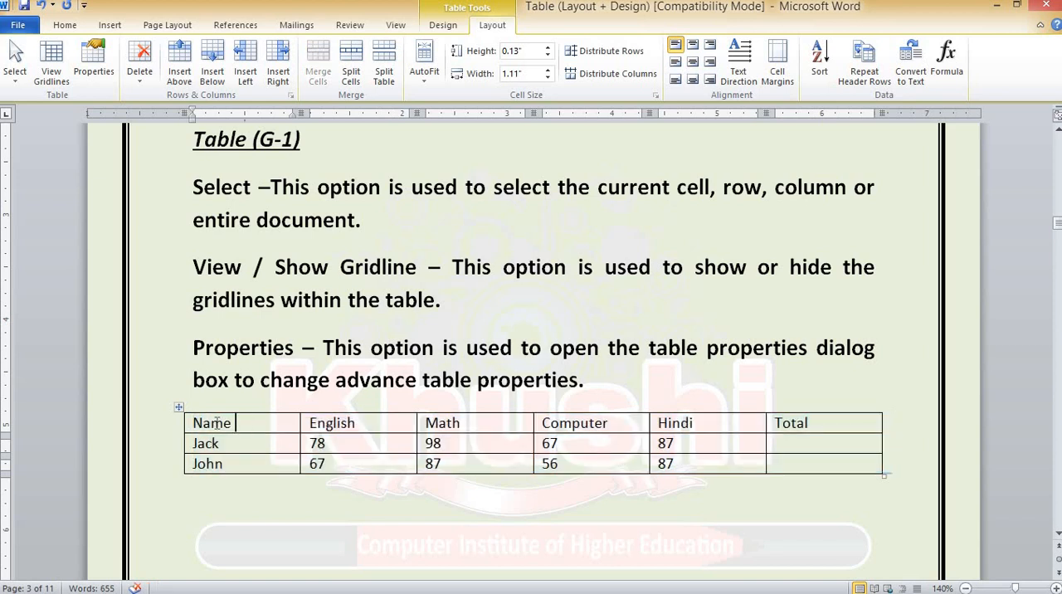
pyautogui.moveTo(234, 423); pyautogui.dragTo(195, 422)
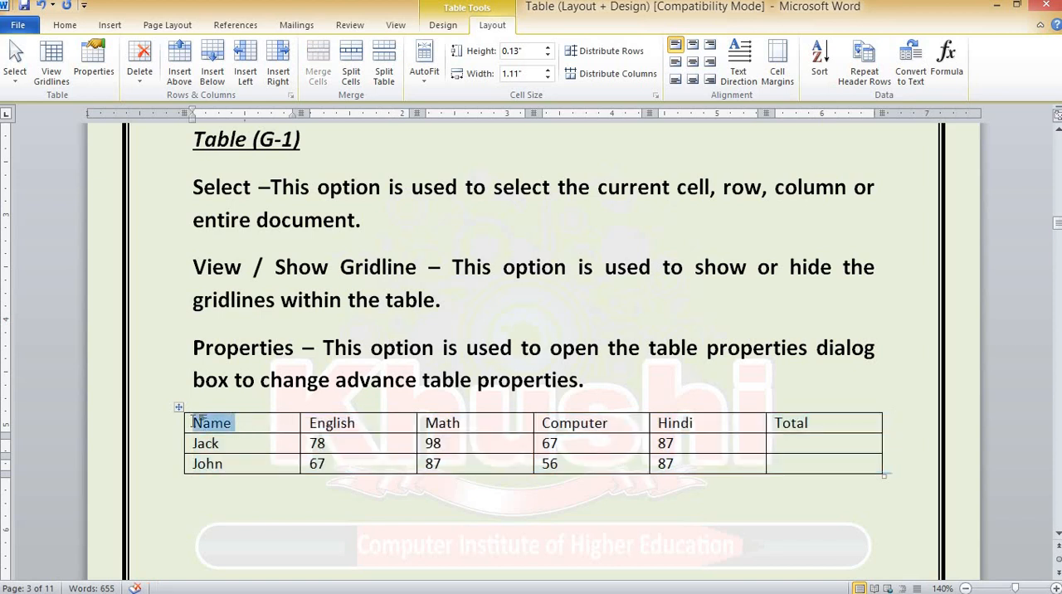
pyautogui.click(248, 425)
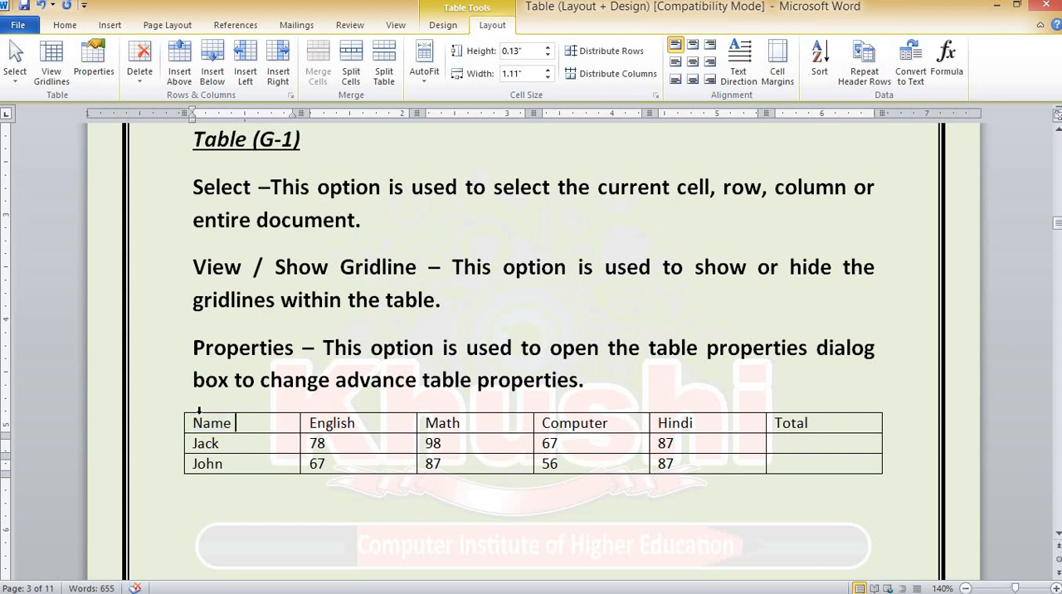
pyautogui.moveTo(194, 423); pyautogui.dragTo(812, 424)
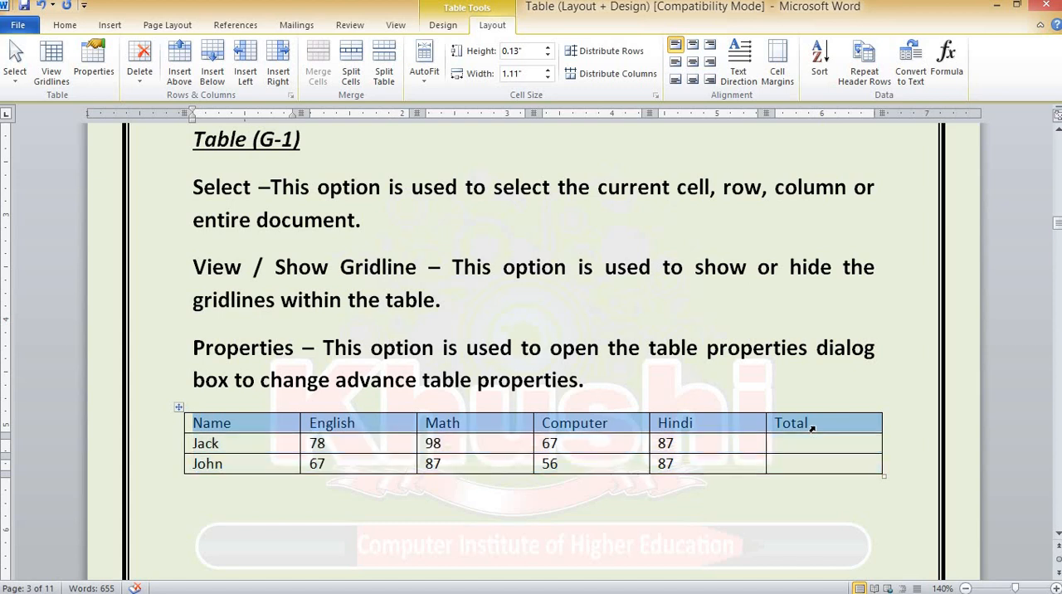
pyautogui.moveTo(812, 424); pyautogui.dragTo(814, 426)
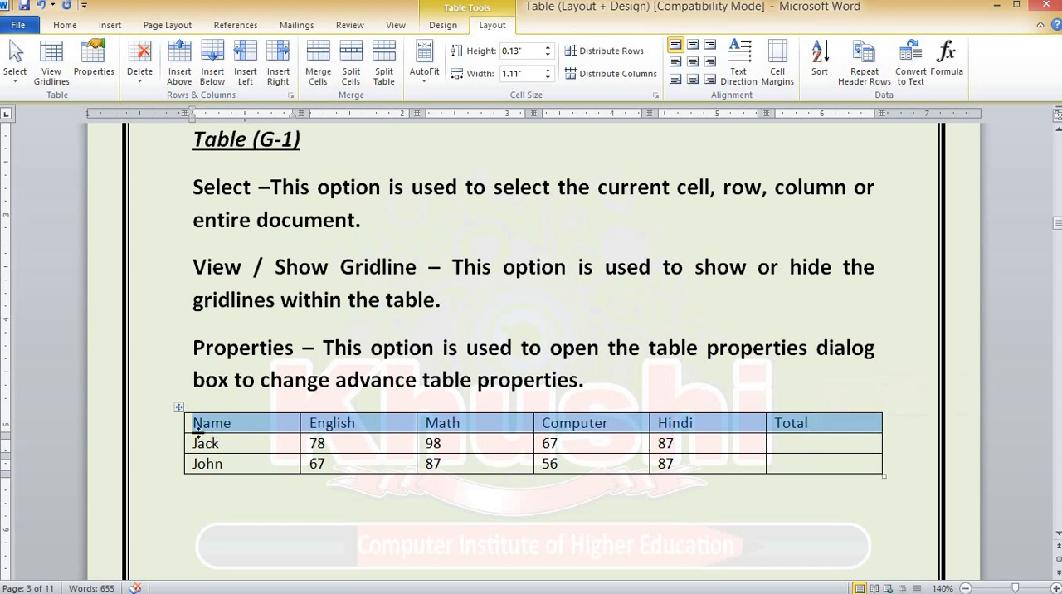
# Select whole table rows one at a time from the margin: header, first student, second student, header again, and finally first student
pyautogui.click(167, 429)
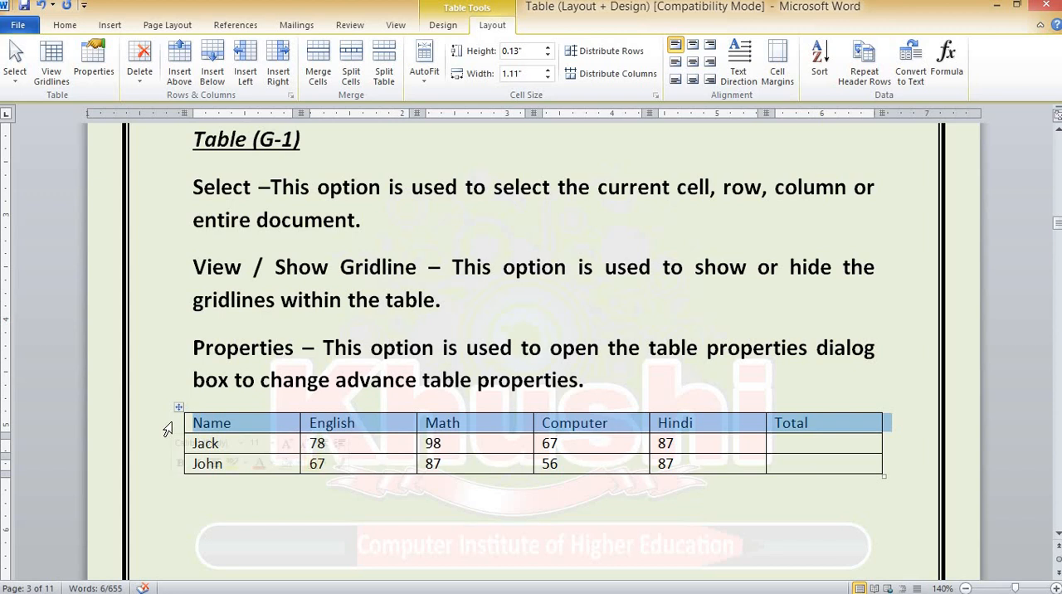
pyautogui.click(161, 448)
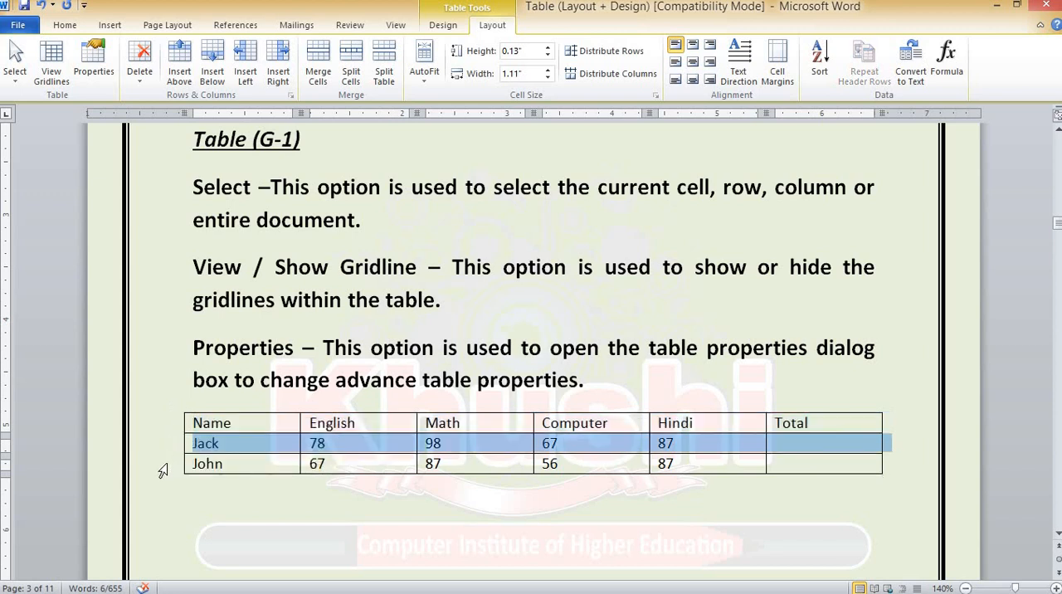
pyautogui.click(162, 471)
pyautogui.click(155, 428)
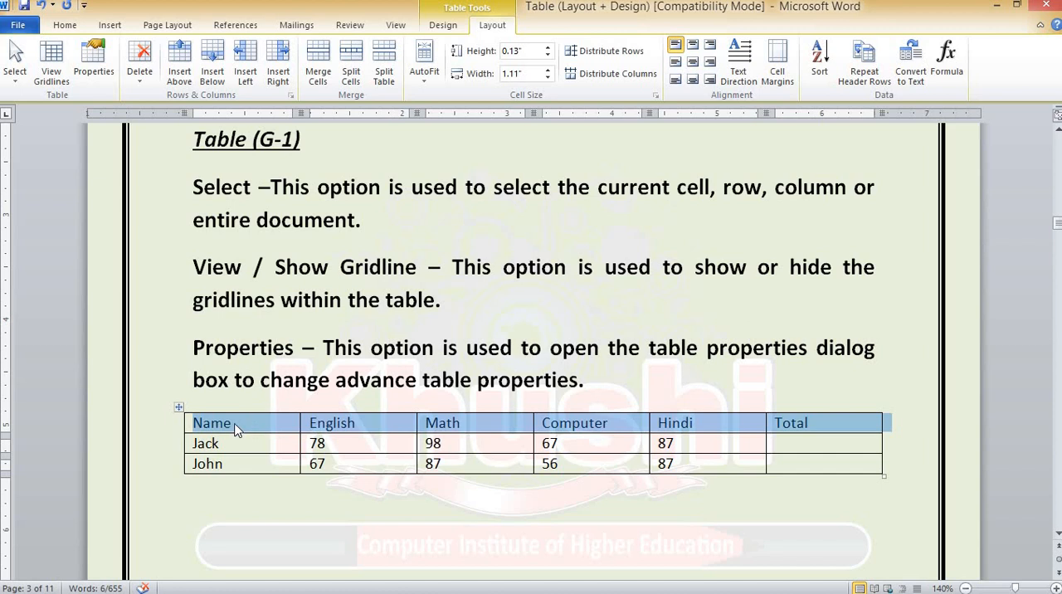
pyautogui.click(170, 442)
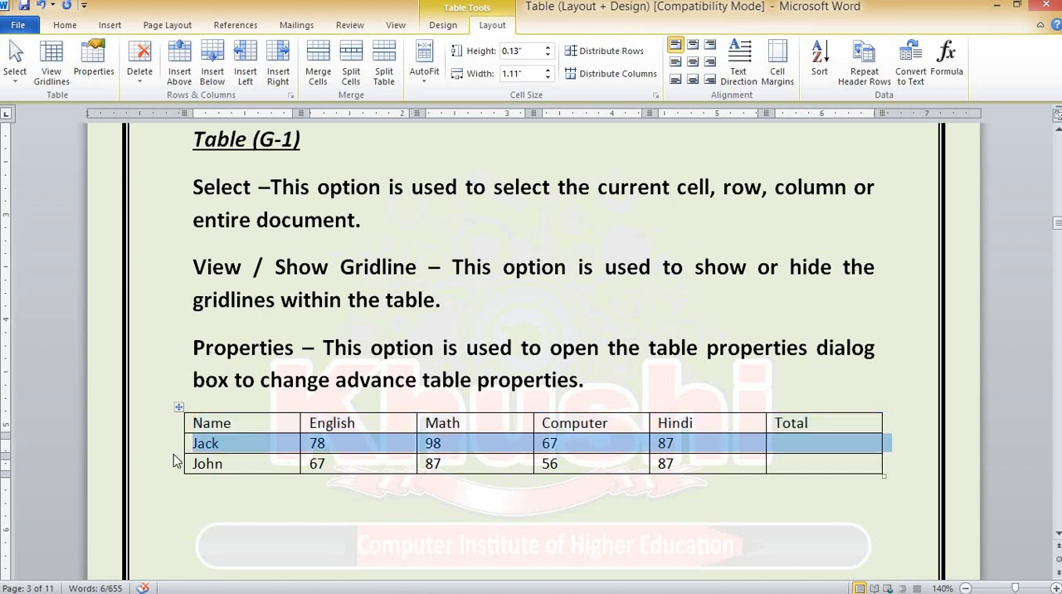
# Select the second student's whole row, followed by the entire Name column and the entire English column, one at a time
pyautogui.click(166, 464)
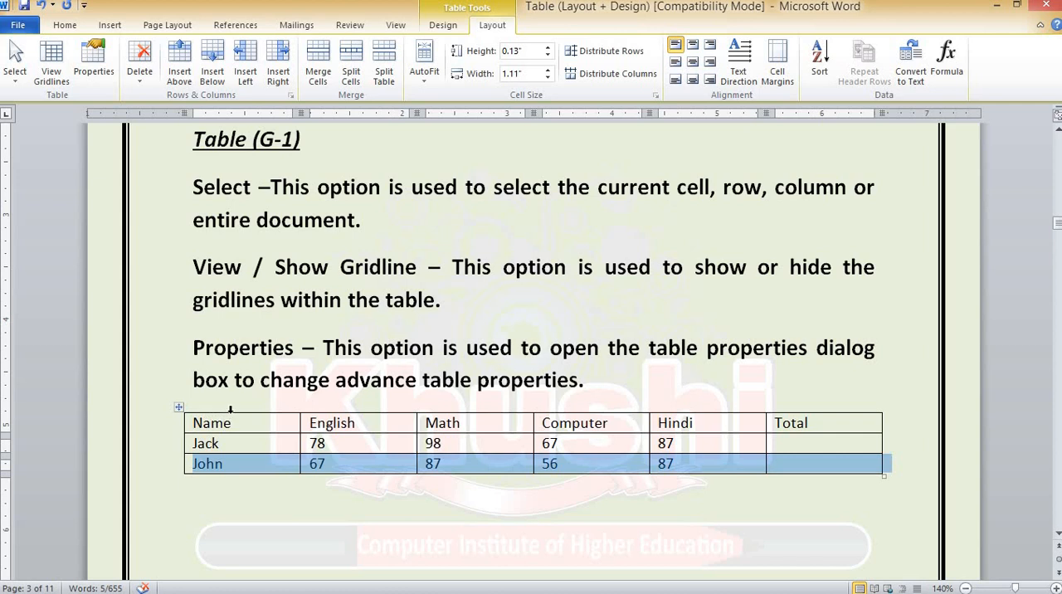
pyautogui.click(231, 409)
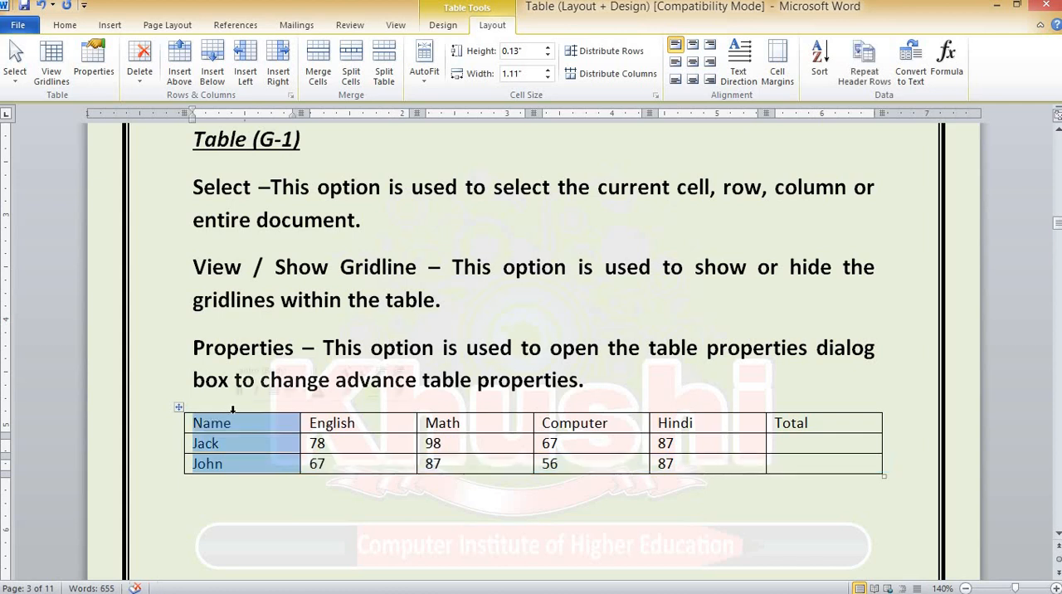
pyautogui.click(345, 408)
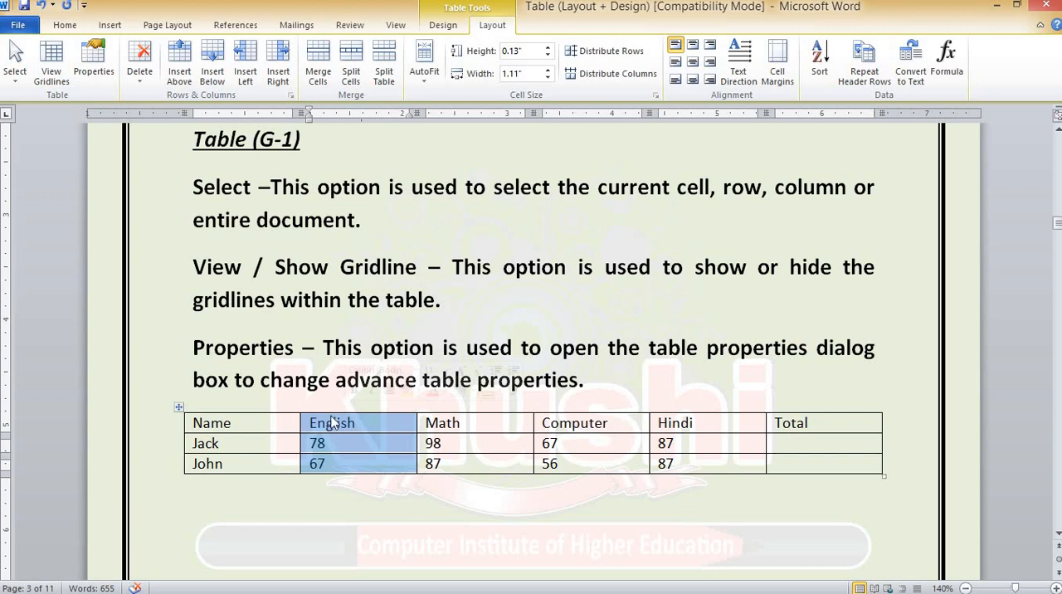
# Select the entire table starting from the Name header cell, remove all its borders, and place the cursor back in that cell
pyautogui.click(237, 423)
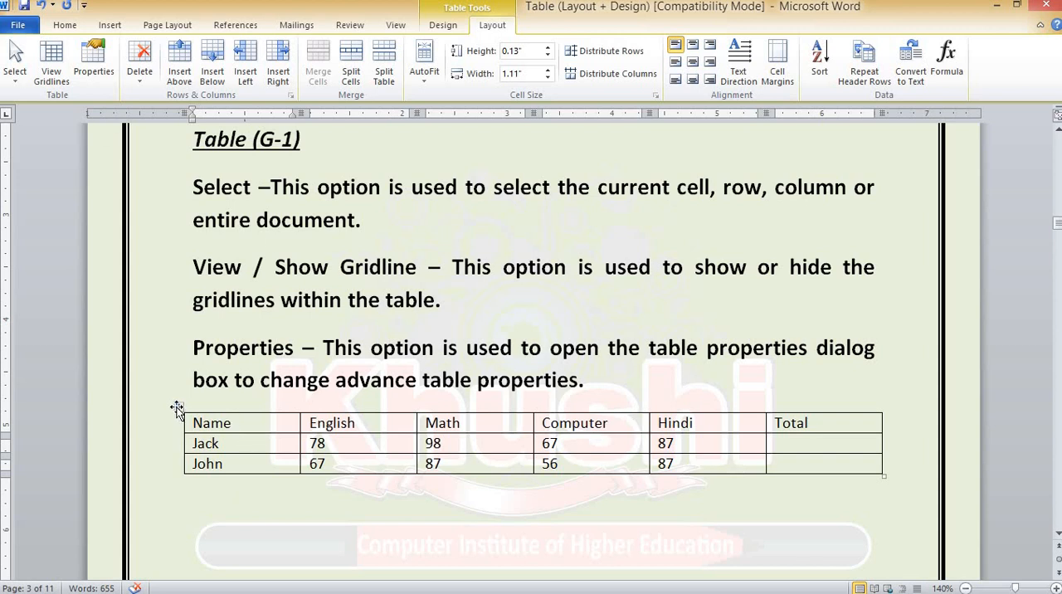
pyautogui.click(16, 67)
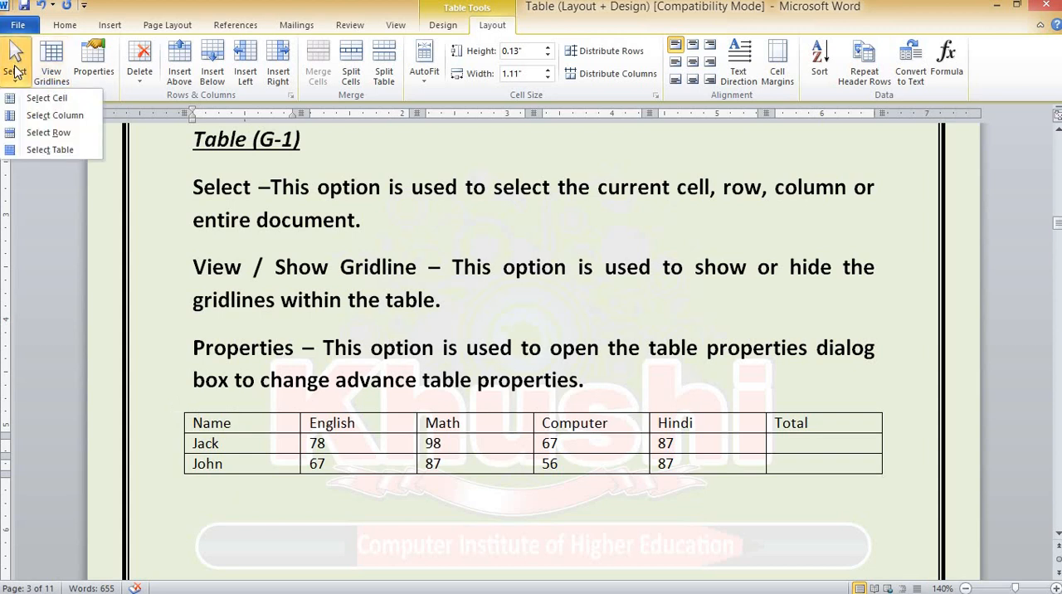
pyautogui.click(62, 151)
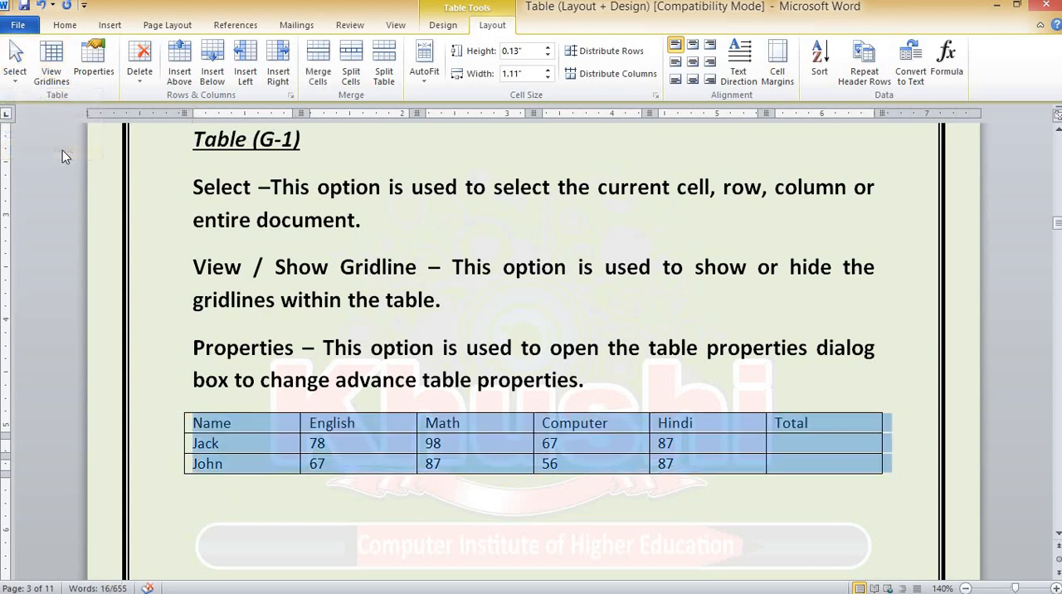
pyautogui.click(456, 32)
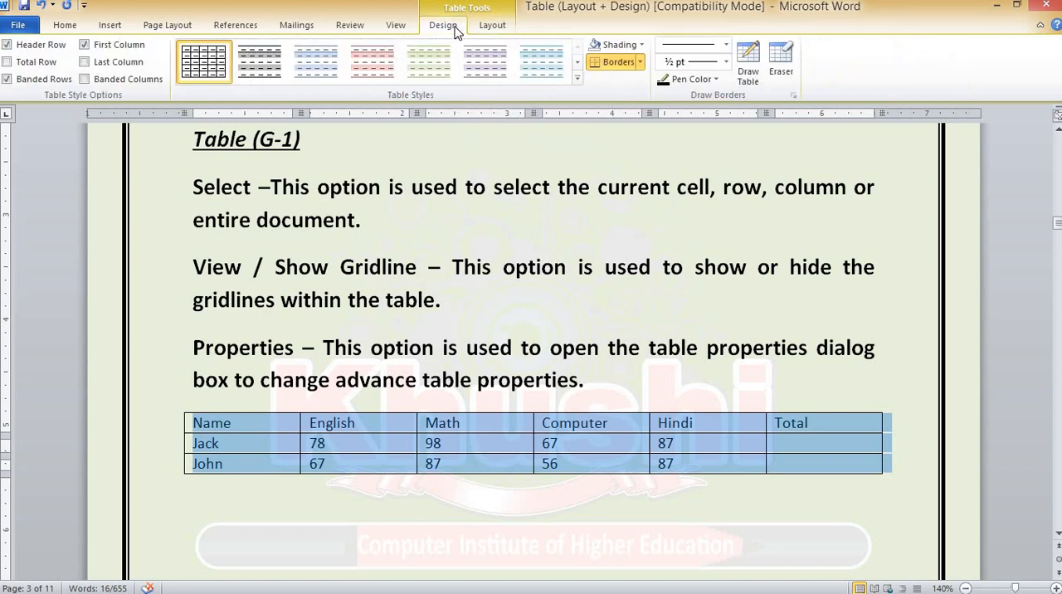
pyautogui.click(640, 63)
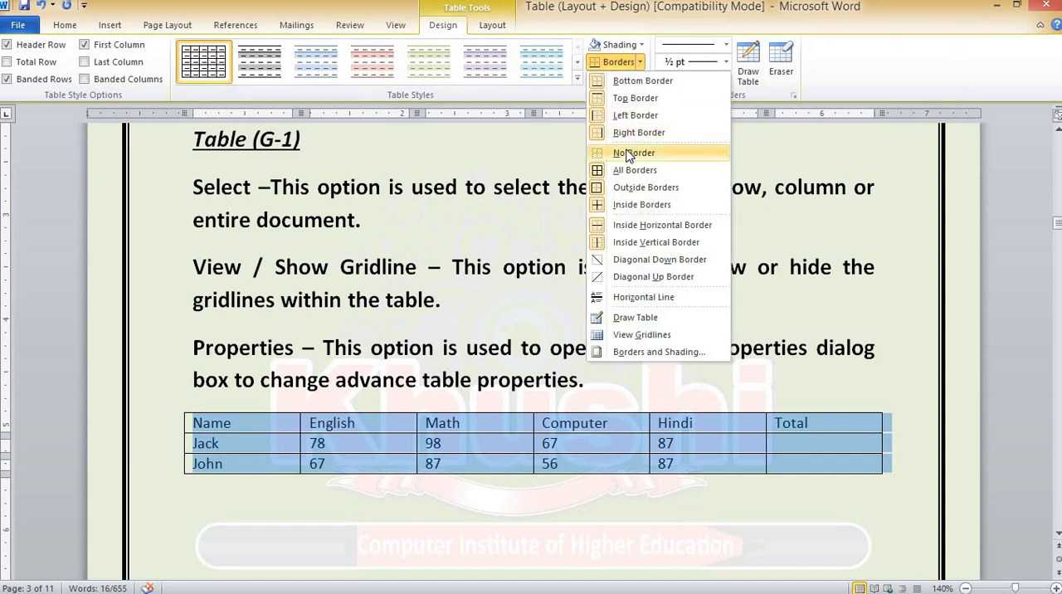
pyautogui.click(629, 155)
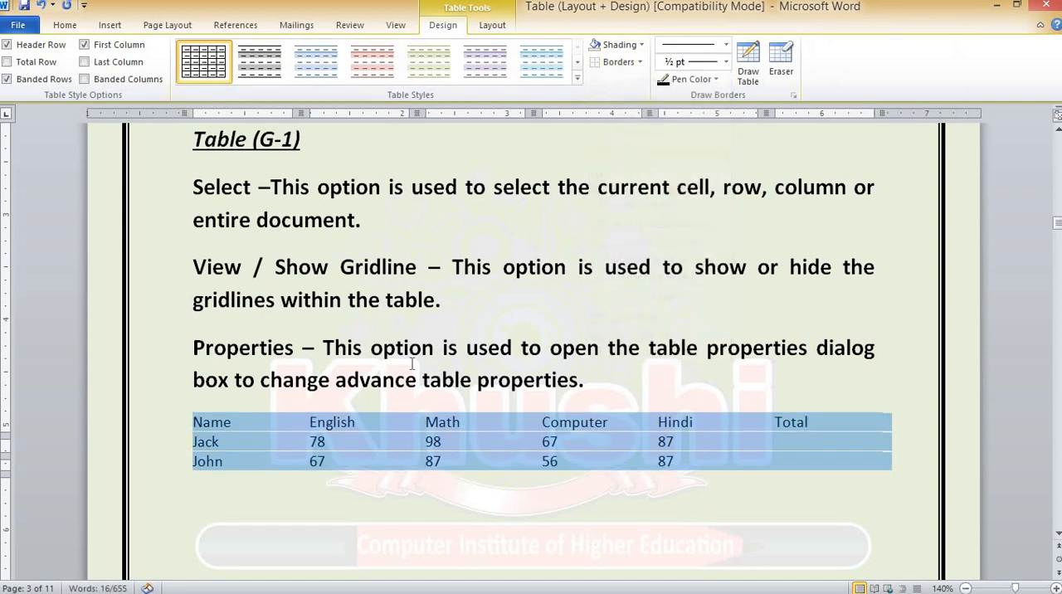
pyautogui.click(242, 421)
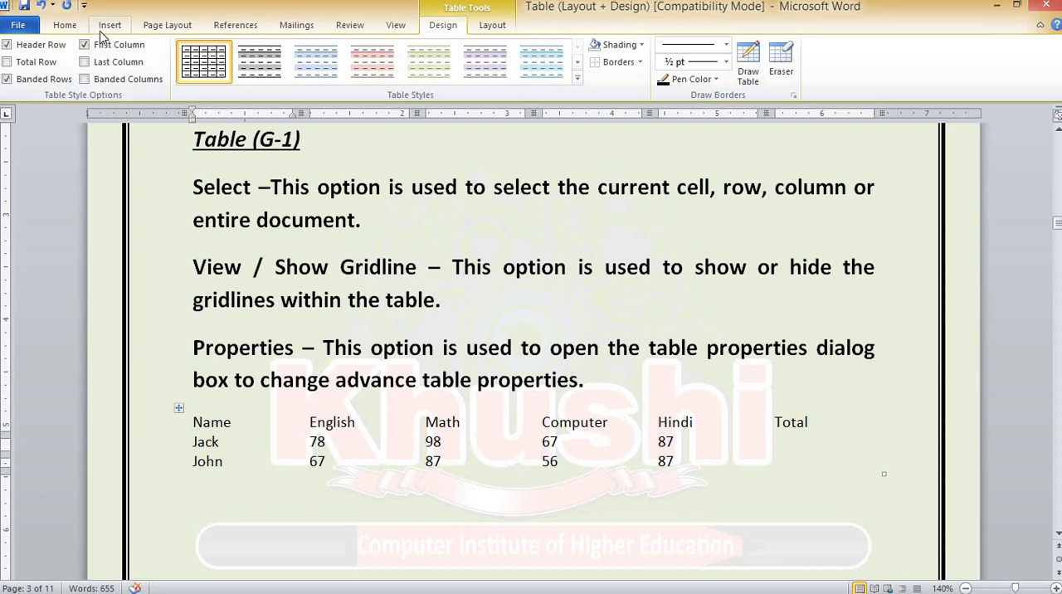
# Show the borderless table's gridlines, hide them, and show them again
pyautogui.click(492, 25)
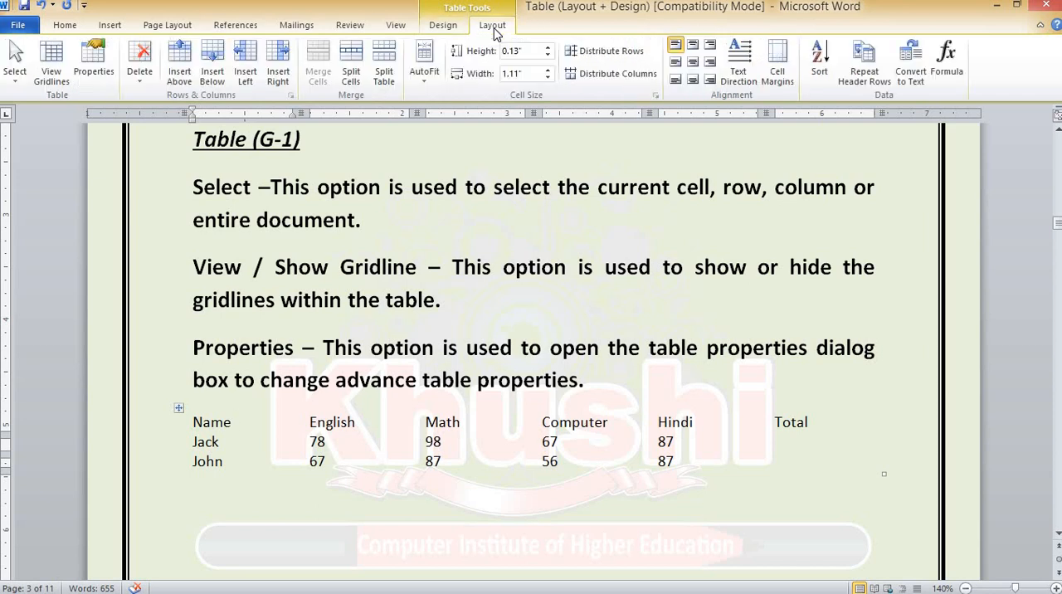
pyautogui.click(58, 70)
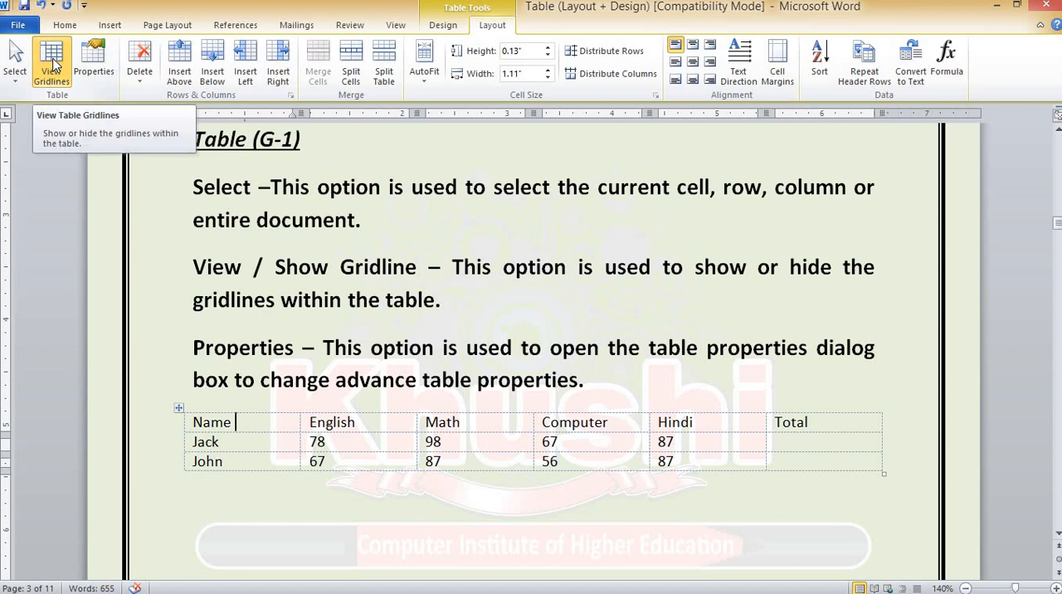
pyautogui.click(52, 63)
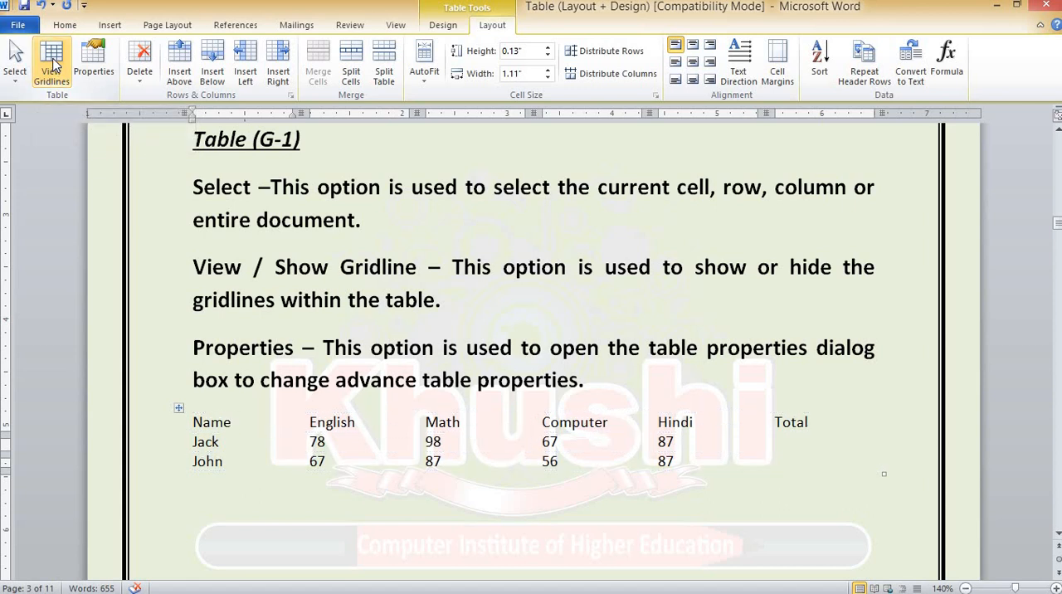
pyautogui.click(53, 63)
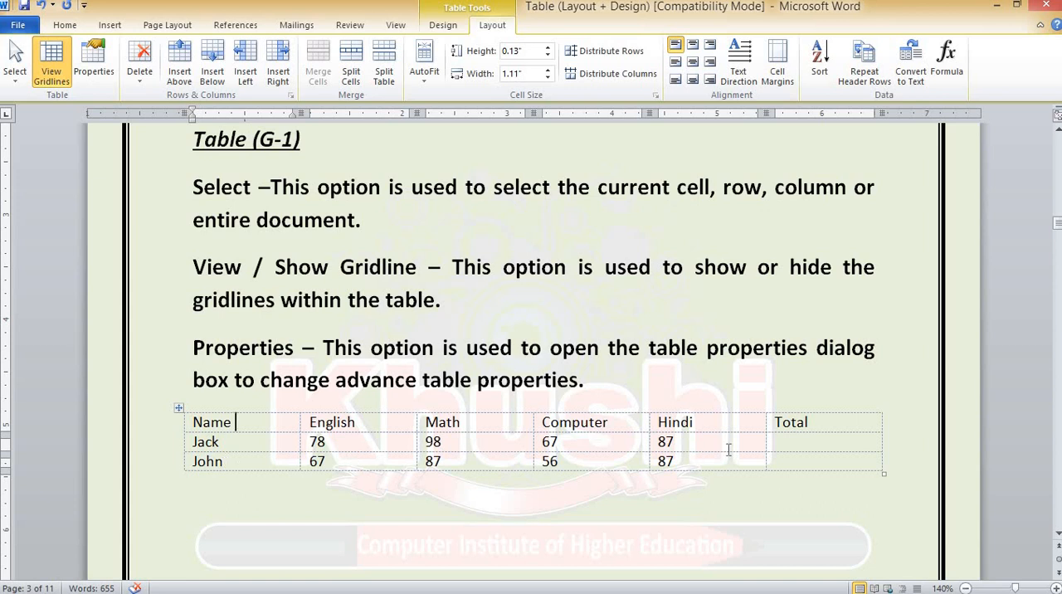
# Select the entire marks table and apply All Borders to it, returning to the table layout tools
pyautogui.click(179, 408)
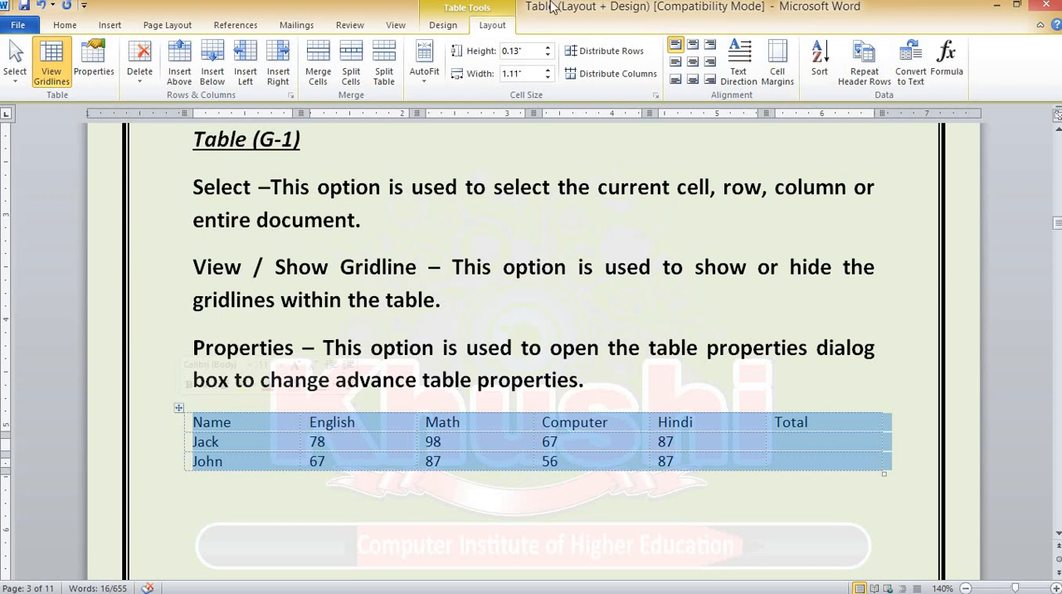
pyautogui.click(443, 25)
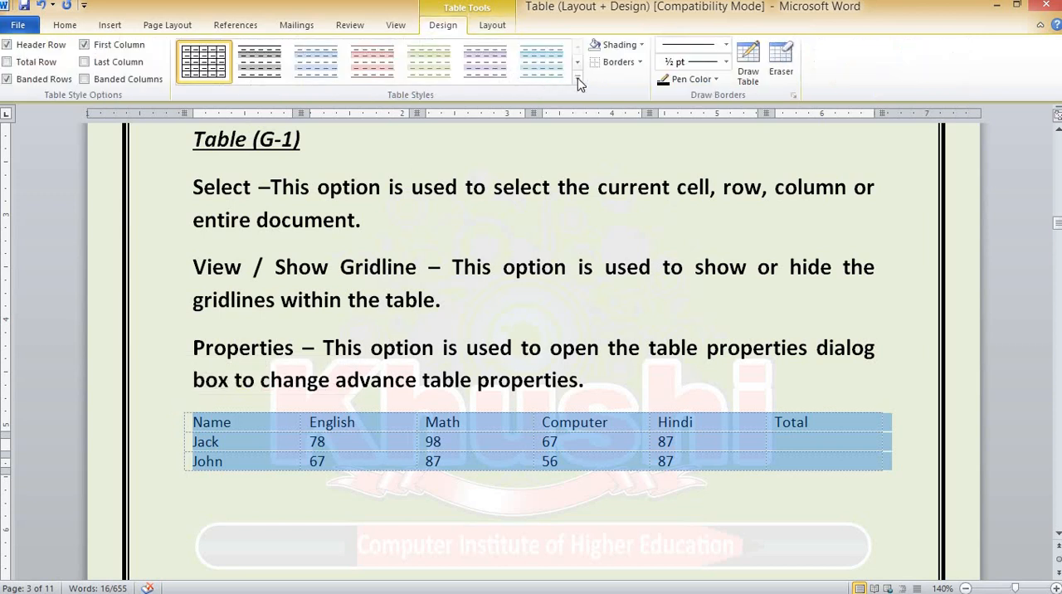
pyautogui.click(639, 63)
pyautogui.click(628, 171)
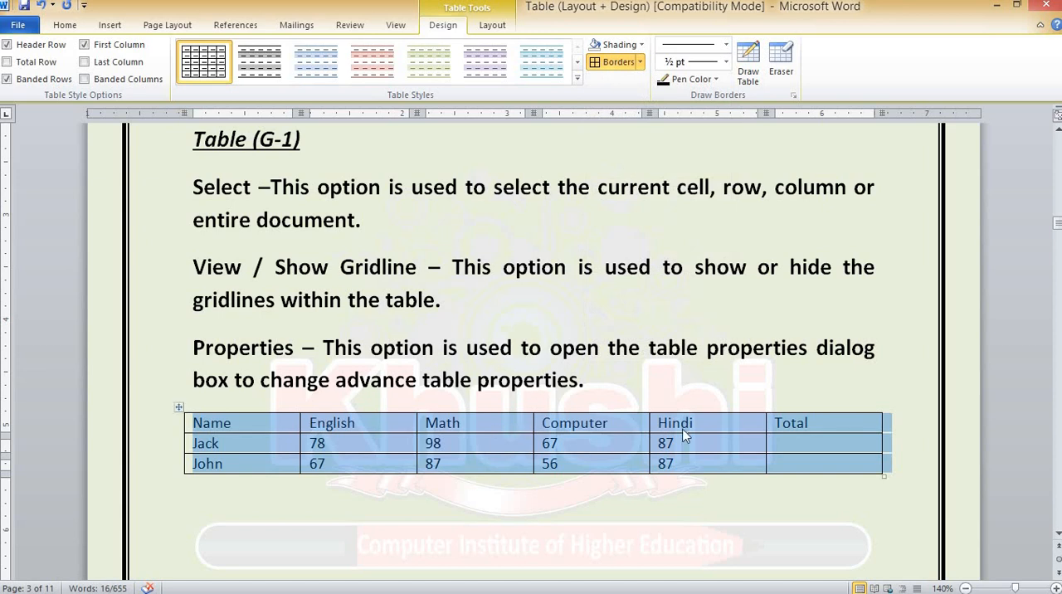
pyautogui.click(492, 26)
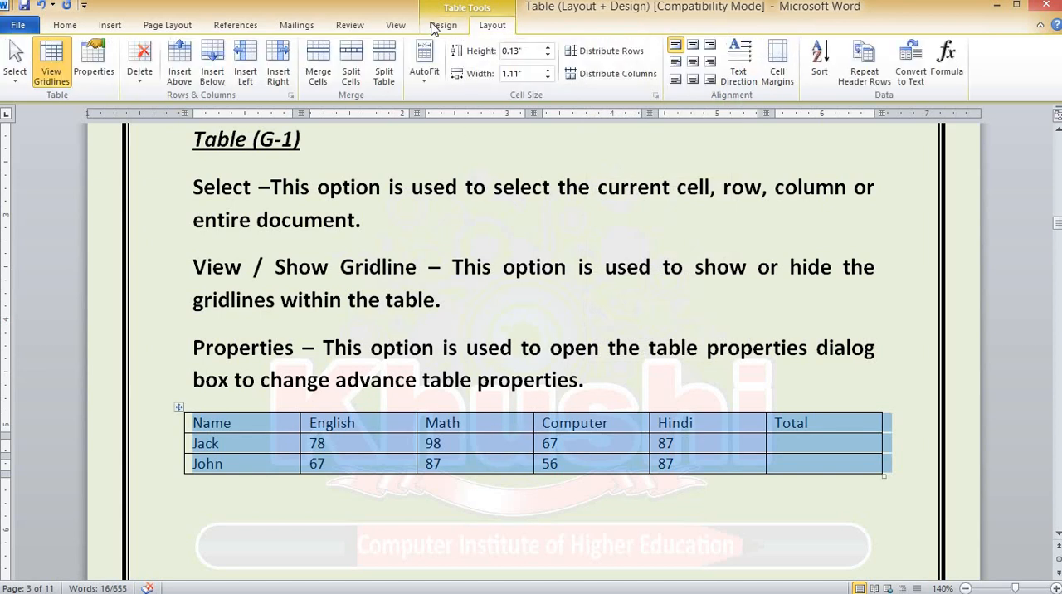
pyautogui.click(60, 83)
# Open Borders and Shading from the table's properties, review the Page Border and Shading settings, and return to the Borders settings
pyautogui.click(98, 60)
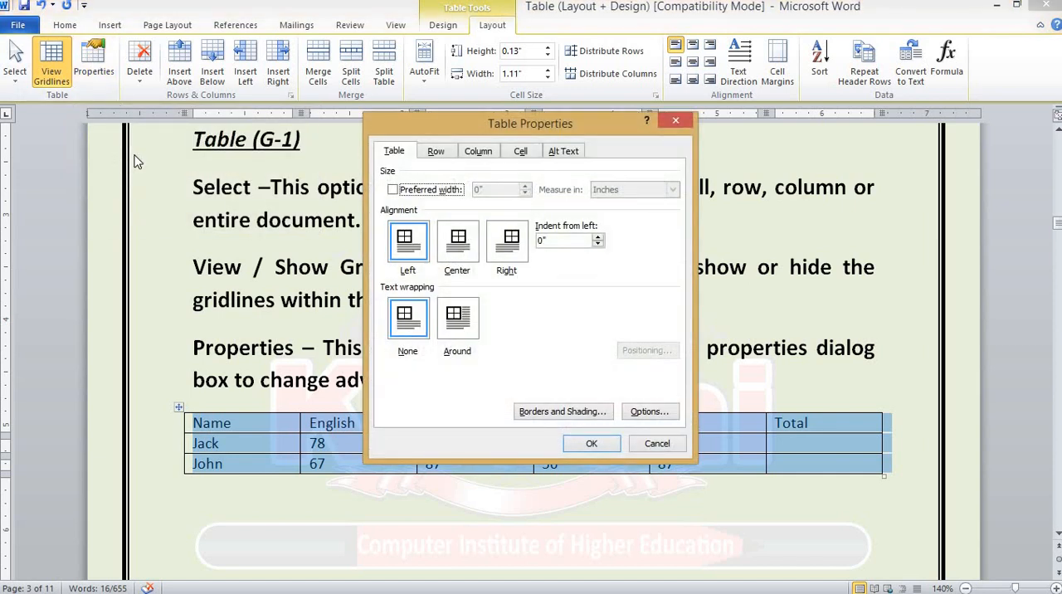
pyautogui.click(546, 412)
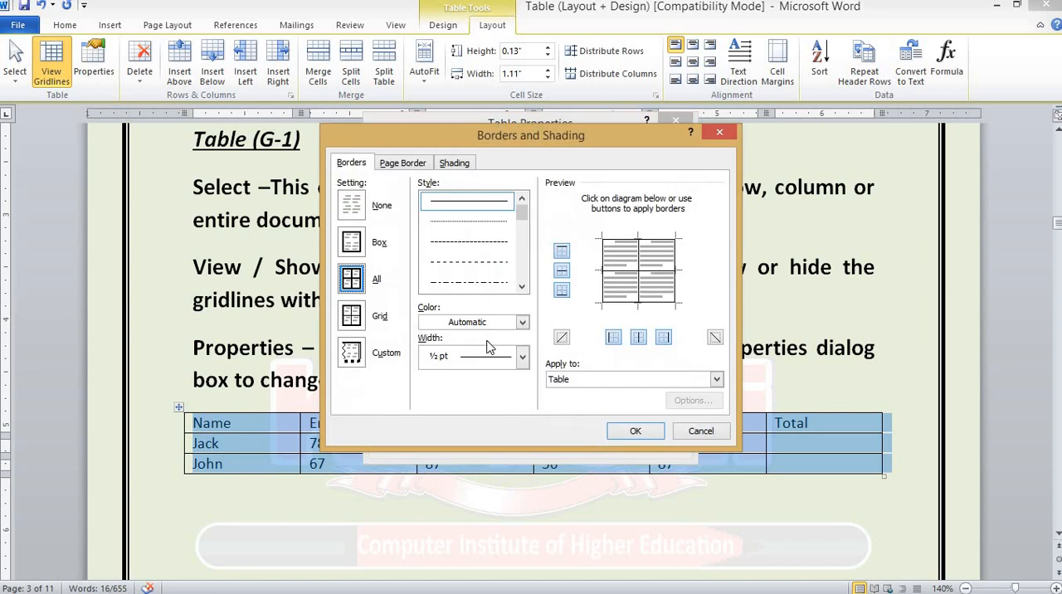
pyautogui.click(402, 165)
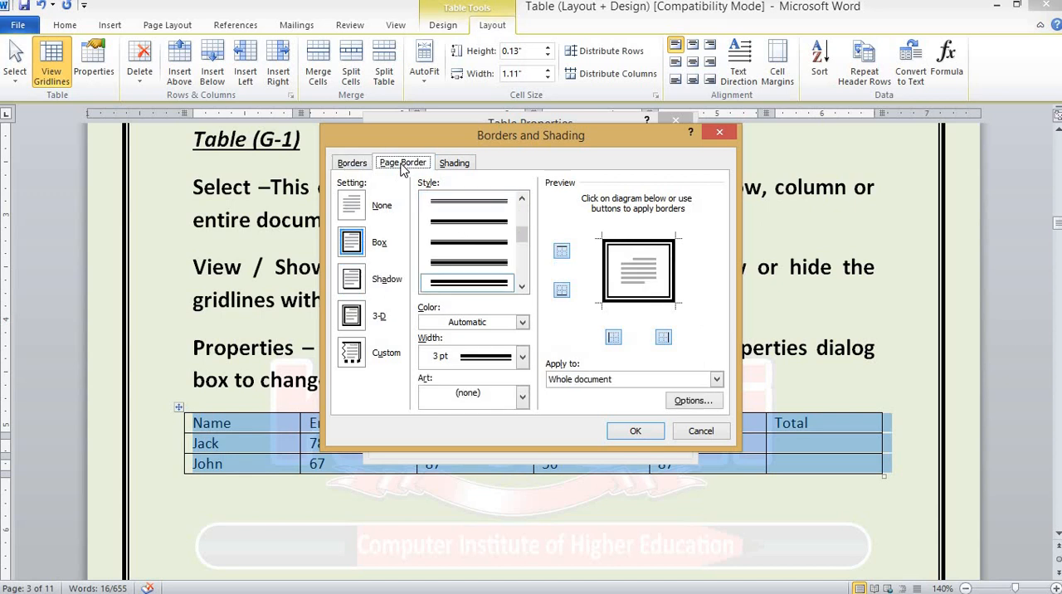
pyautogui.click(454, 165)
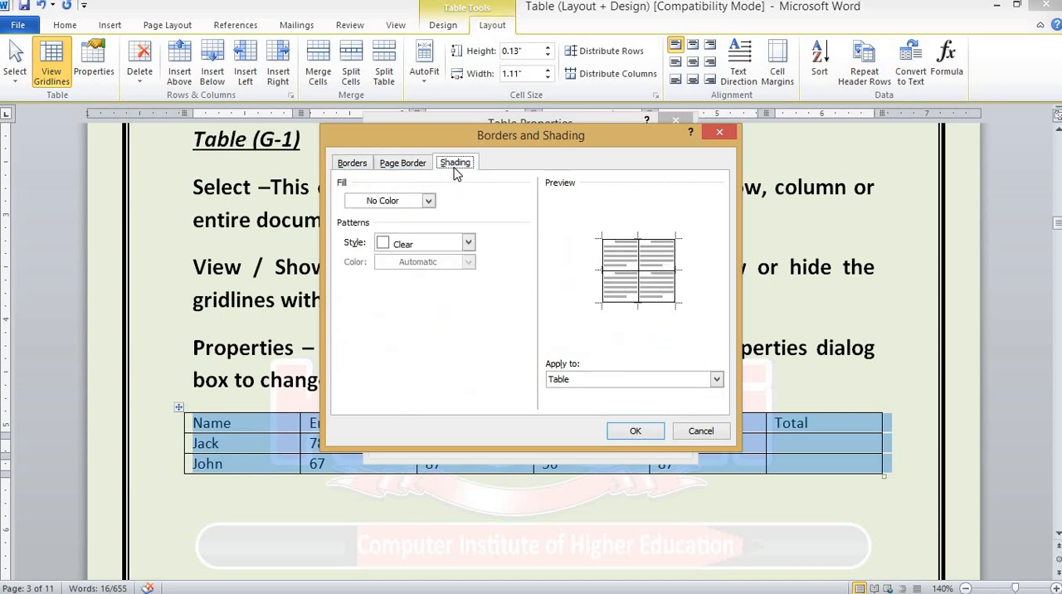
pyautogui.click(351, 164)
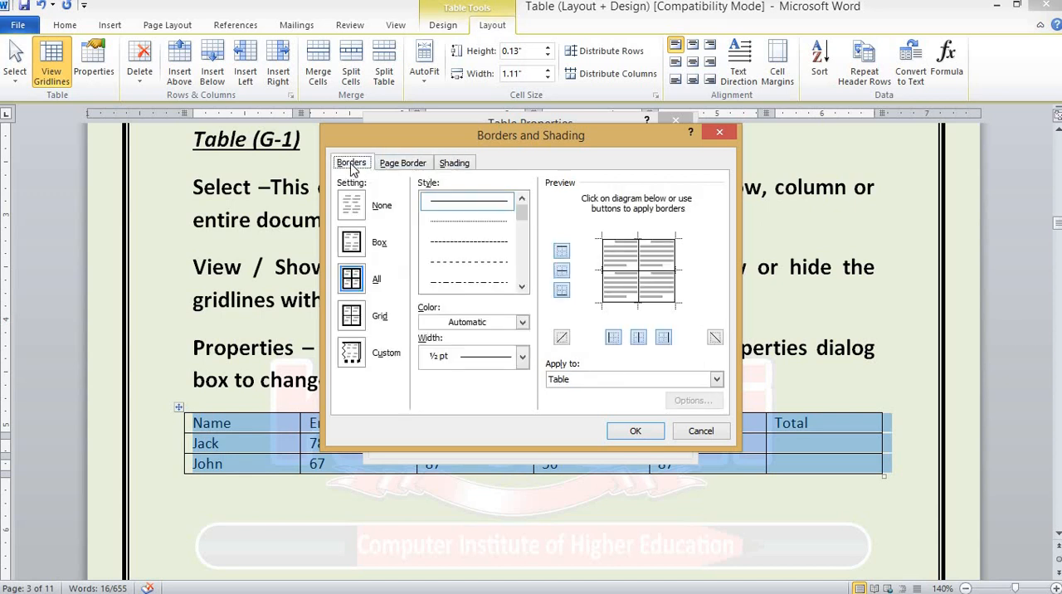
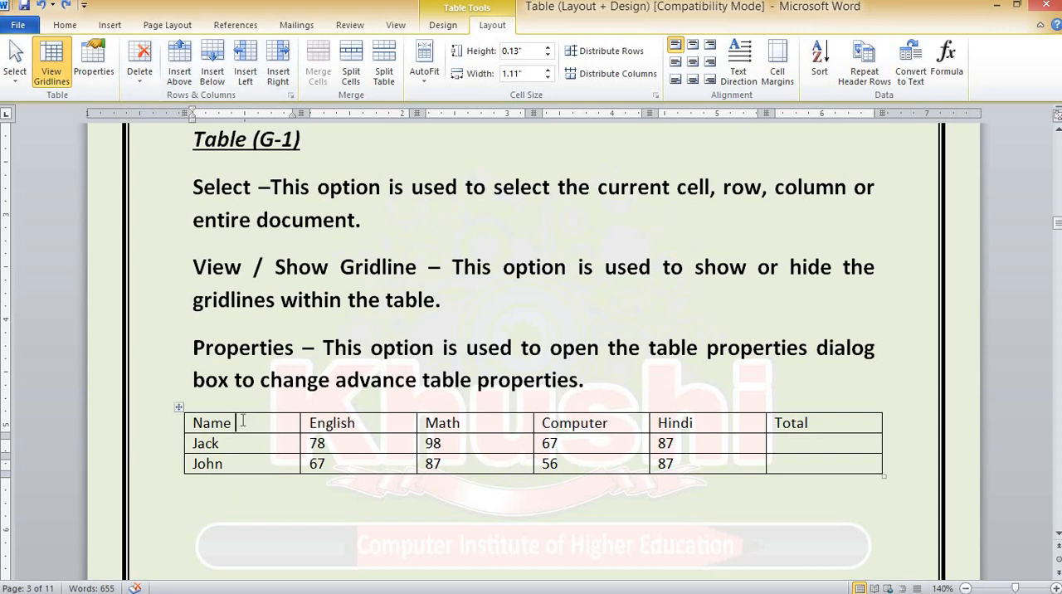
# Copy the entire marks table and paste it below the Insert Column Right paragraph in the Rows and Columns section
pyautogui.click(179, 410)
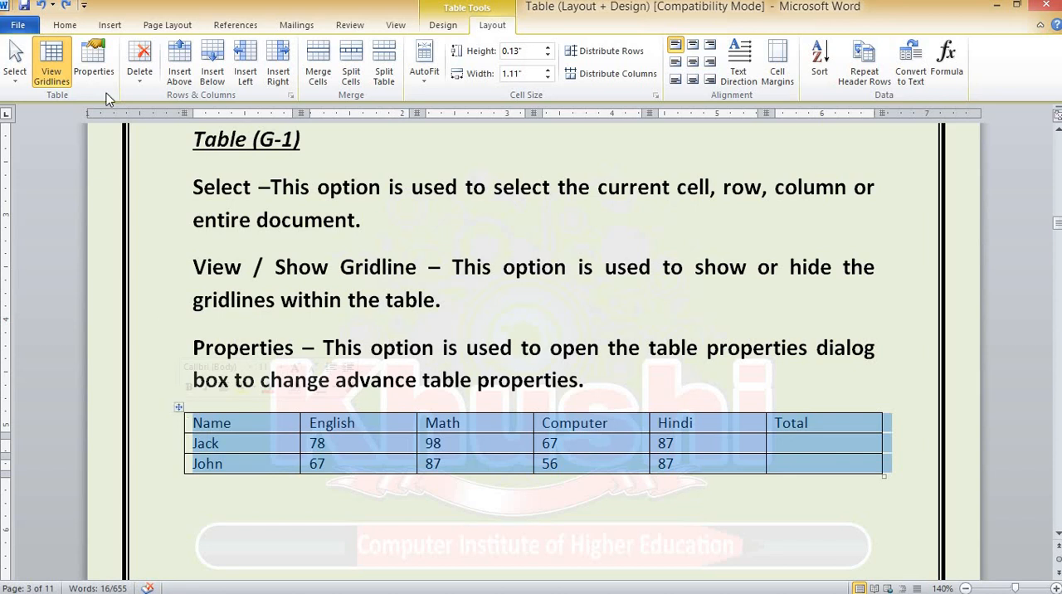
pyautogui.click(64, 25)
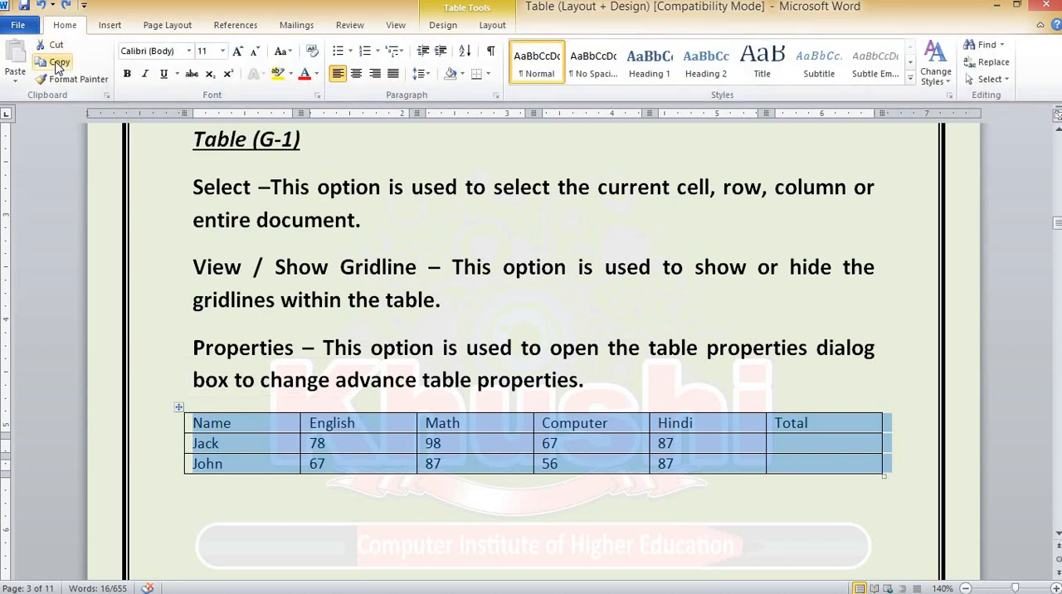
pyautogui.click(58, 65)
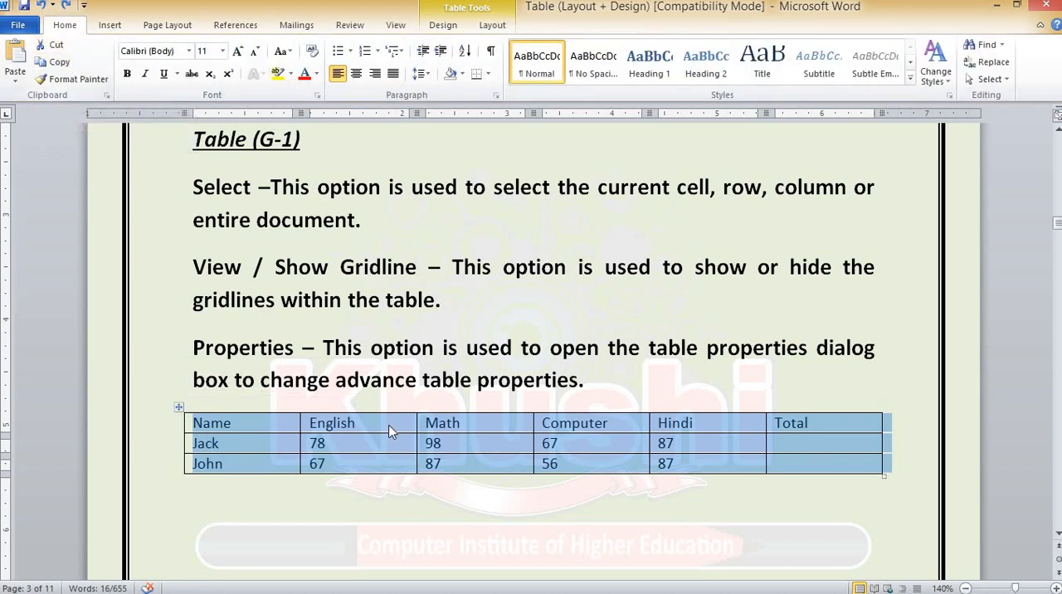
pyautogui.scroll(-12, 388, 426)
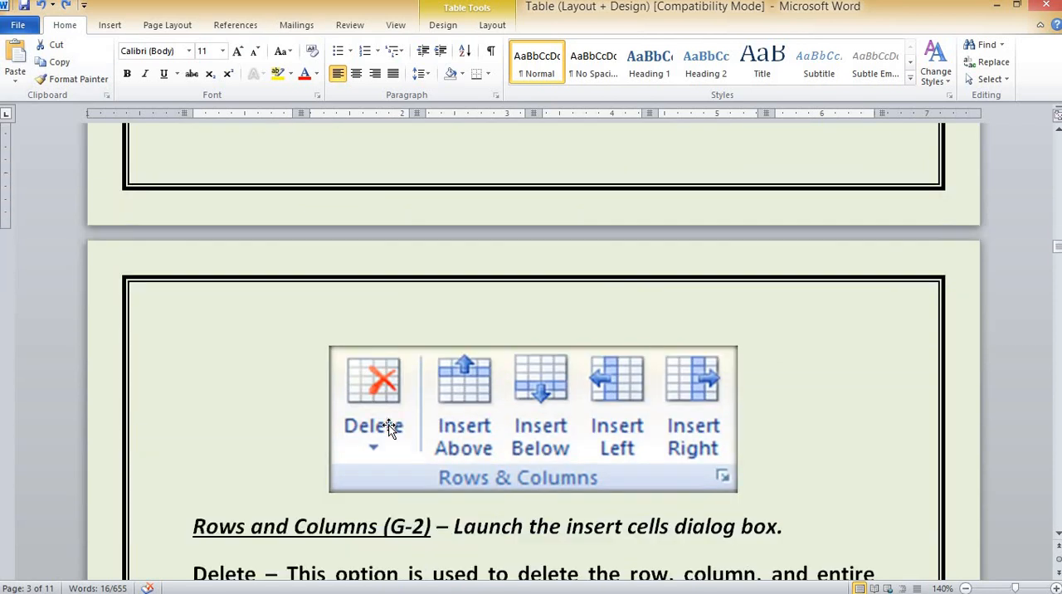
pyautogui.scroll(-3, 389, 425)
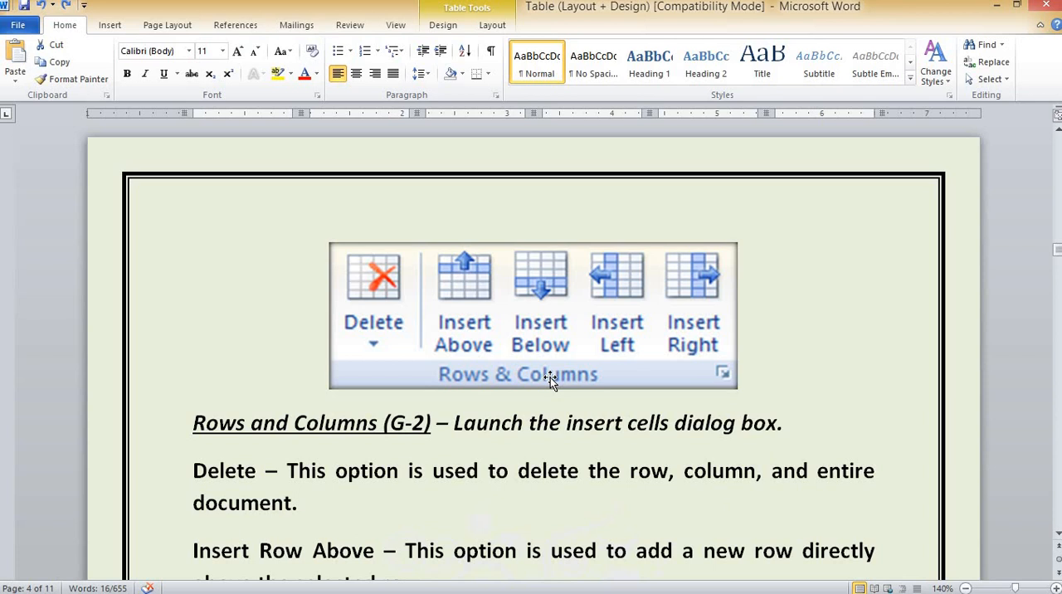
pyautogui.scroll(-3, 549, 378)
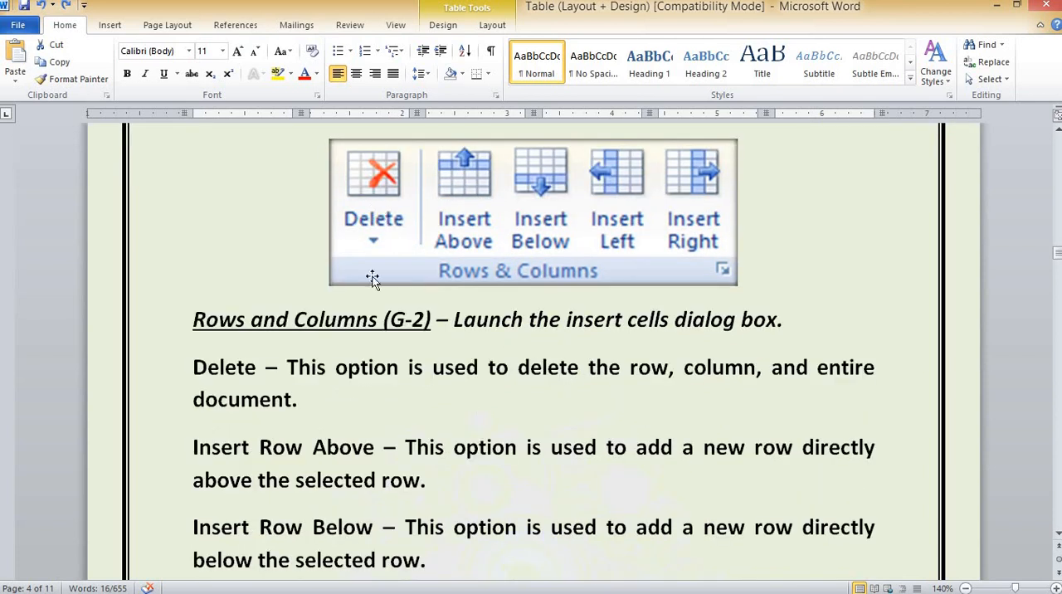
pyautogui.scroll(-9, 372, 277)
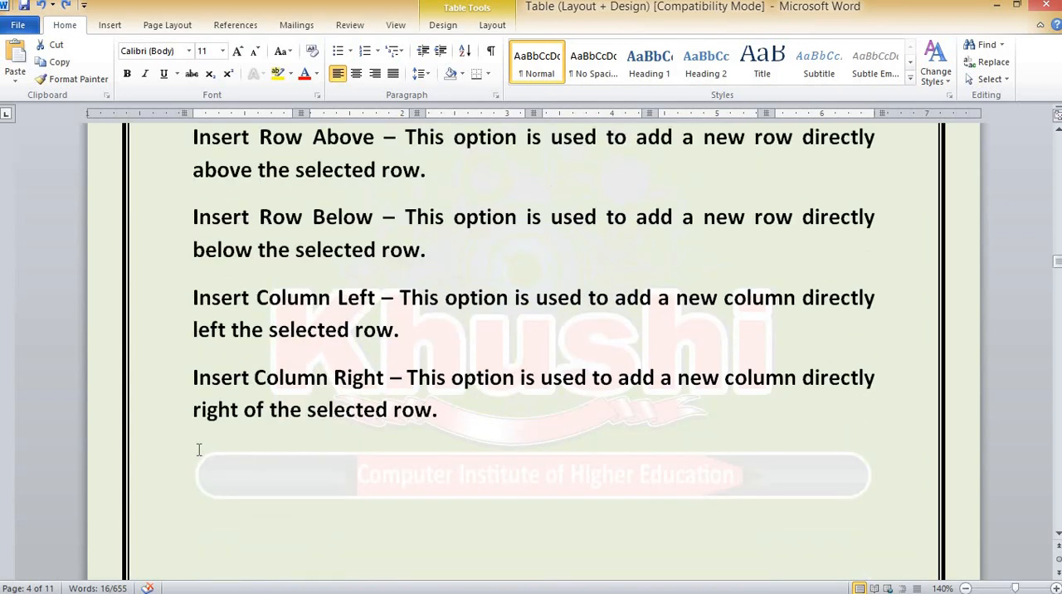
pyautogui.click(197, 449)
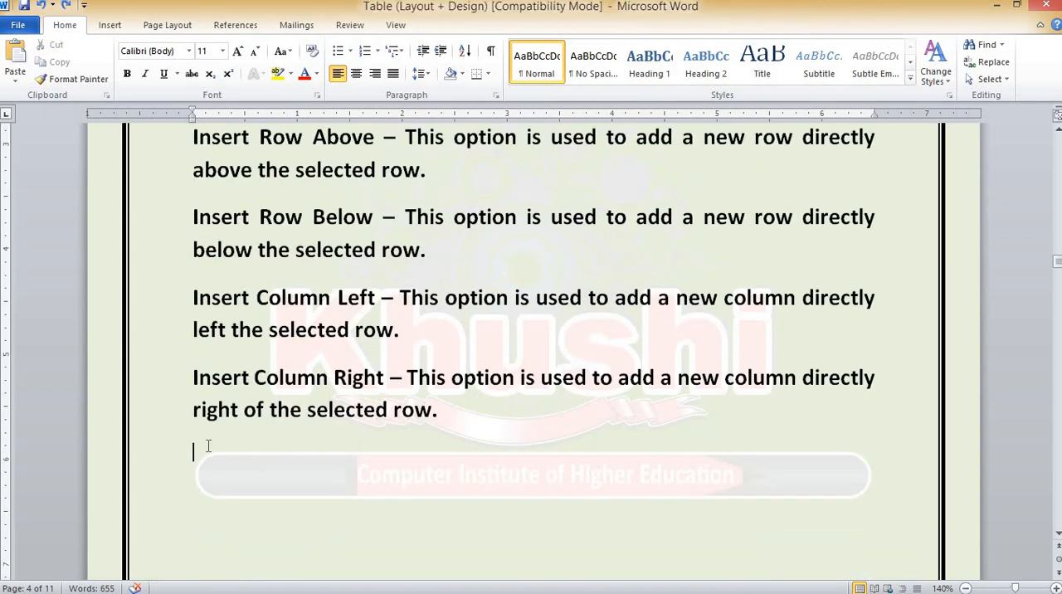
pyautogui.click(14, 54)
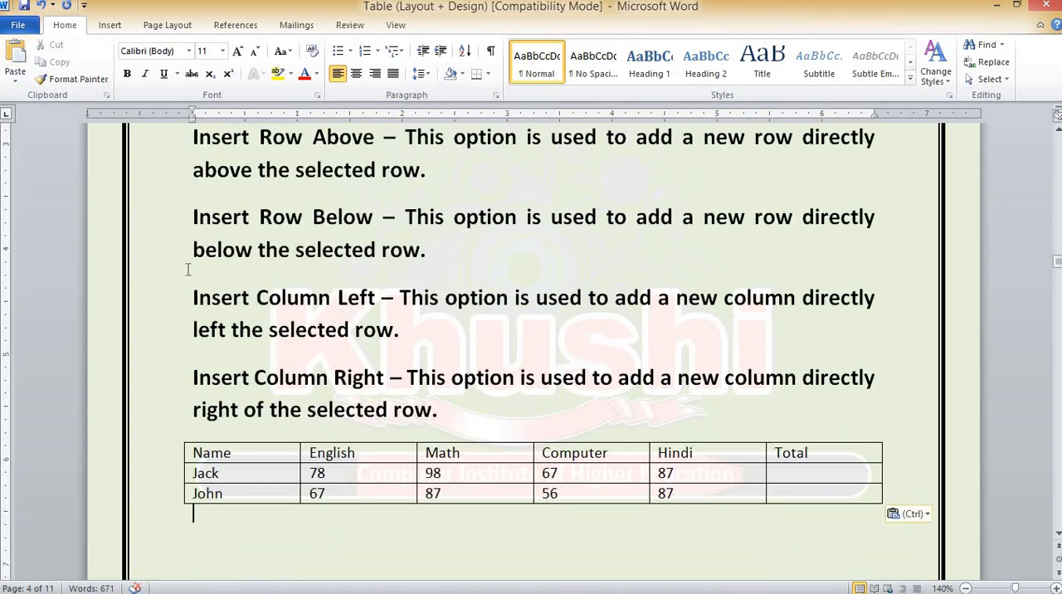
# Place the cursor in the pasted table's Name header cell and review the table layout tools' Delete options
pyautogui.scroll(2, 314, 515)
pyautogui.scroll(-2, 432, 290)
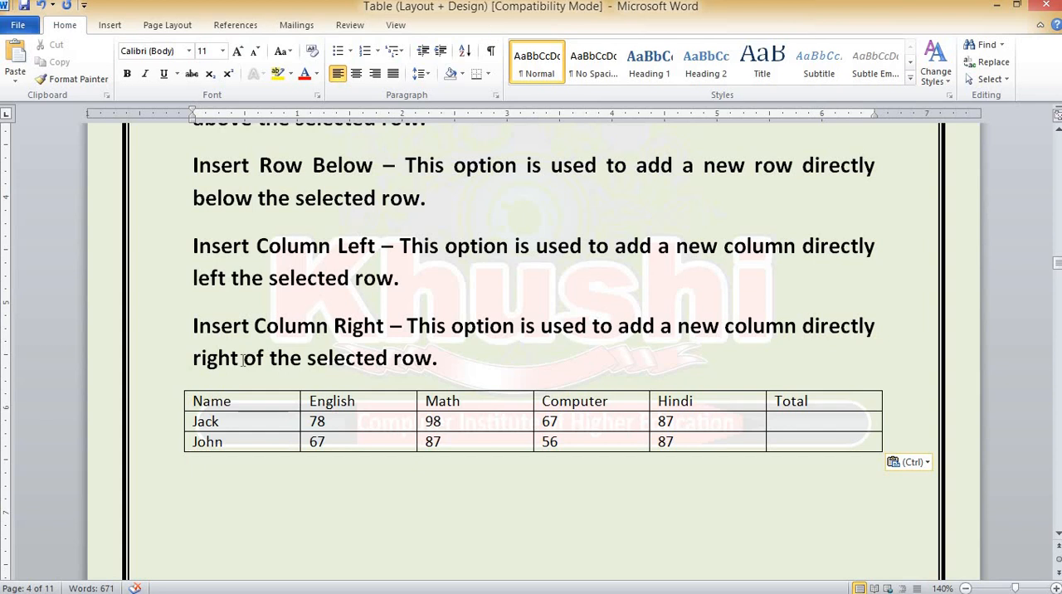
pyautogui.click(244, 403)
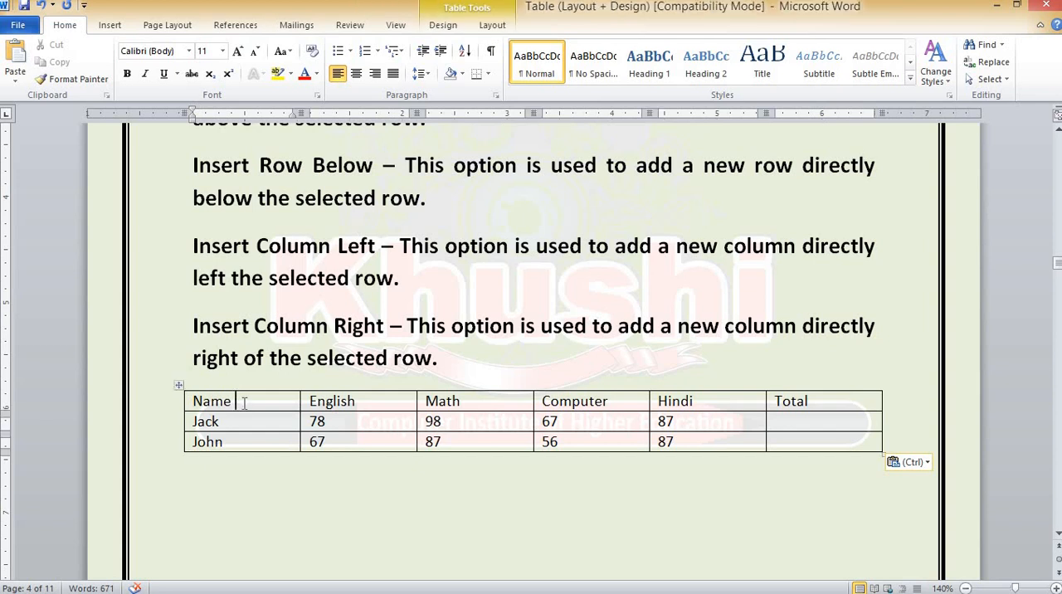
pyautogui.click(492, 25)
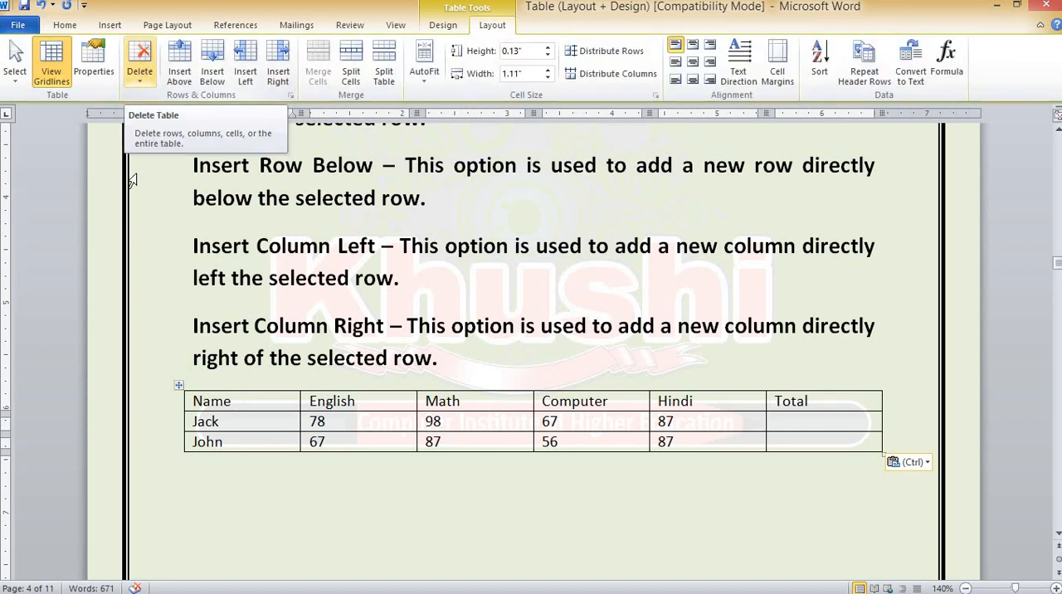
pyautogui.click(141, 71)
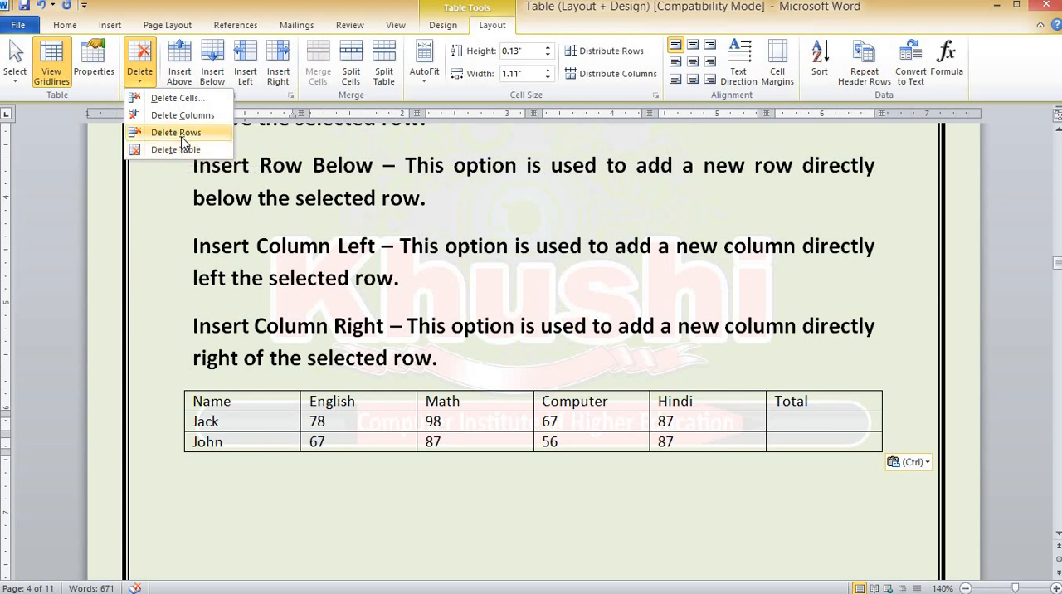
pyautogui.click(253, 397)
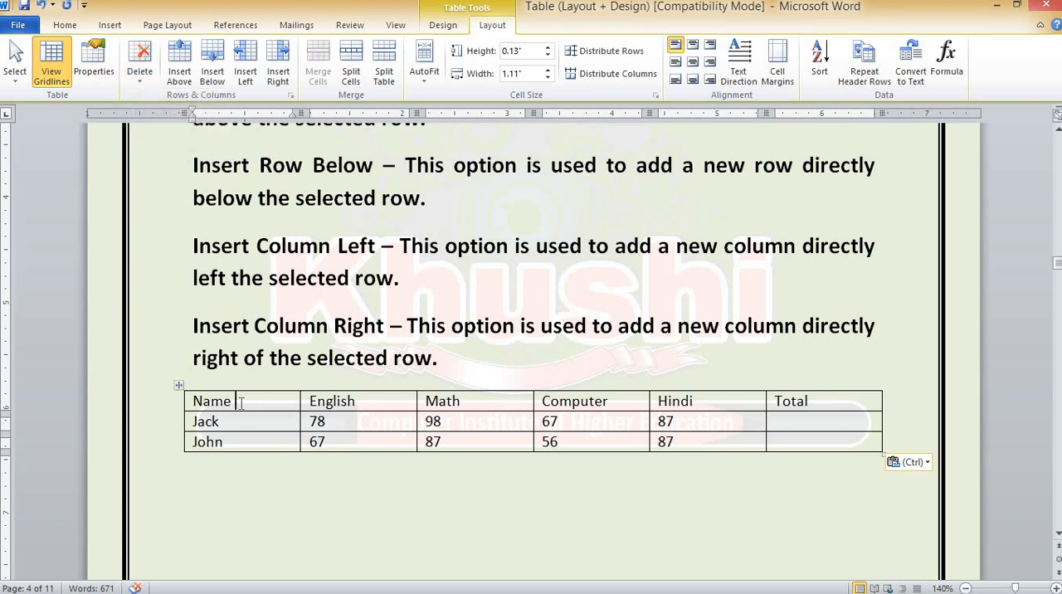
# Delete the first student's row from the pasted table, and undo the deletion
pyautogui.click(228, 422)
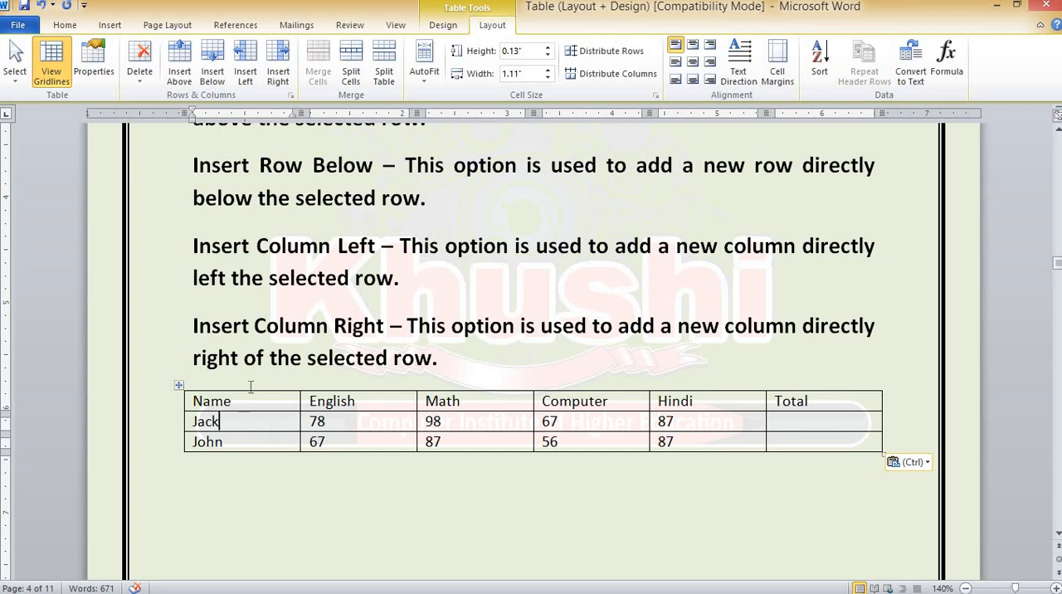
pyautogui.click(143, 70)
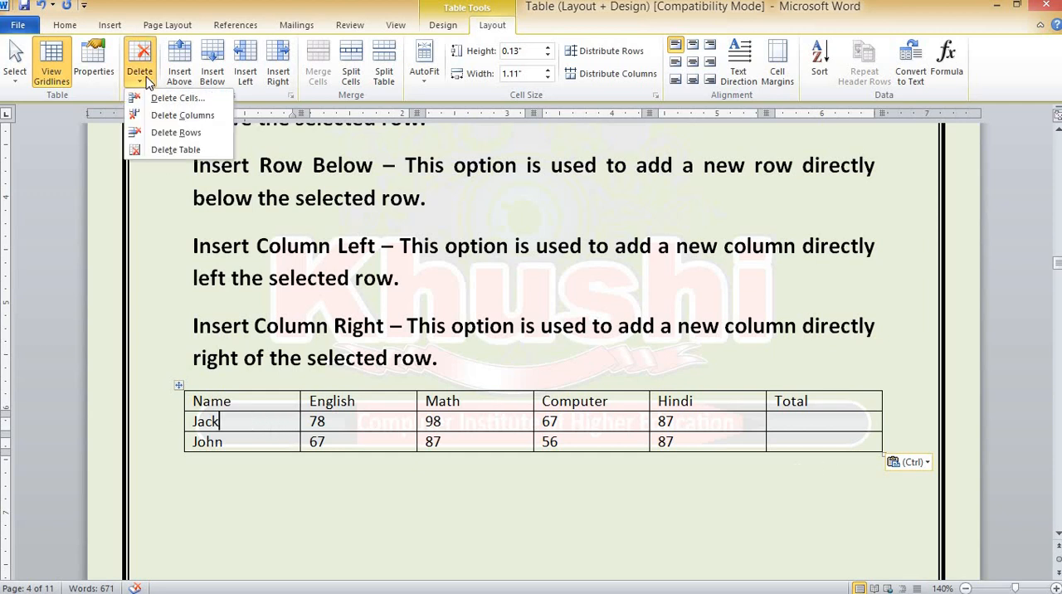
pyautogui.click(180, 135)
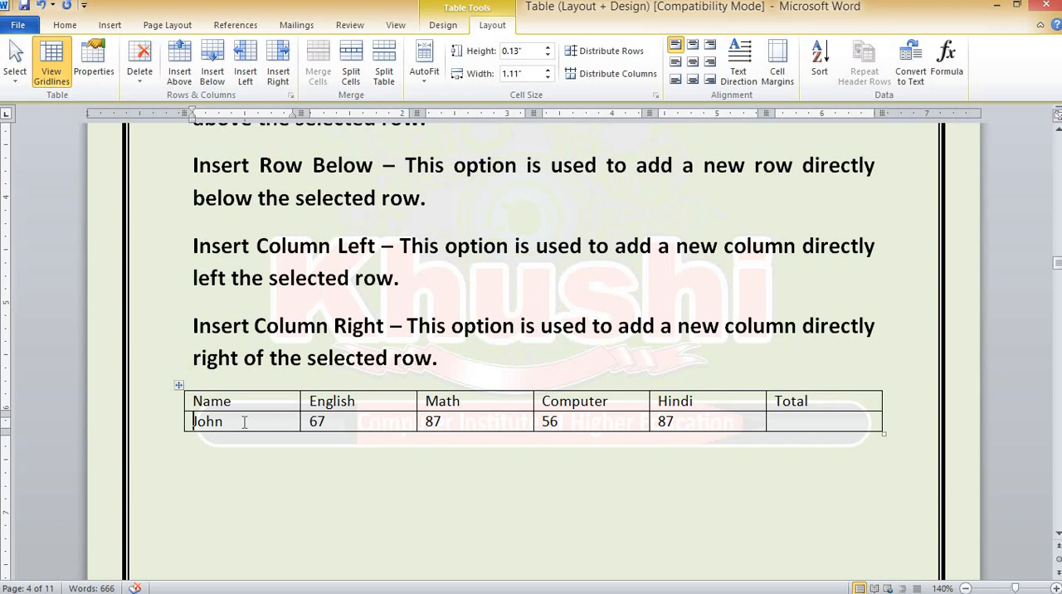
pyautogui.click(40, 6)
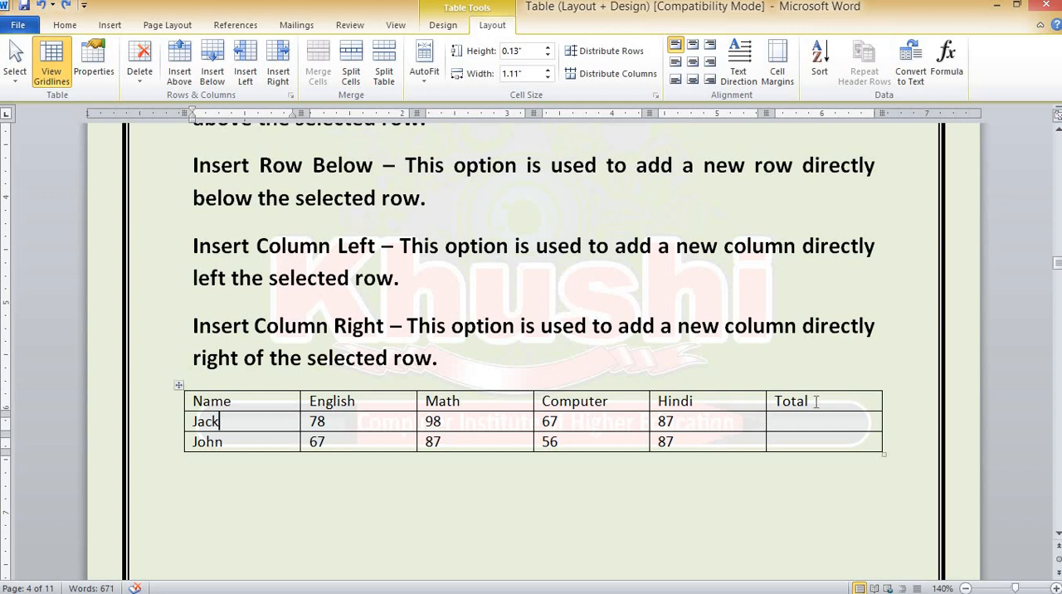
# Delete the Total column from the pasted table, and undo the deletion
pyautogui.click(138, 80)
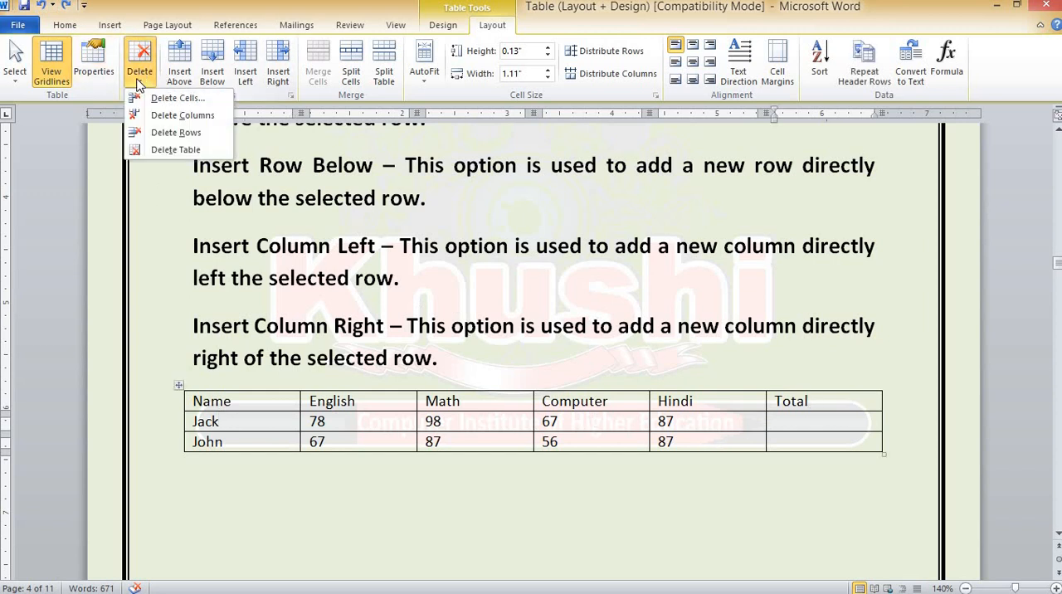
pyautogui.click(174, 115)
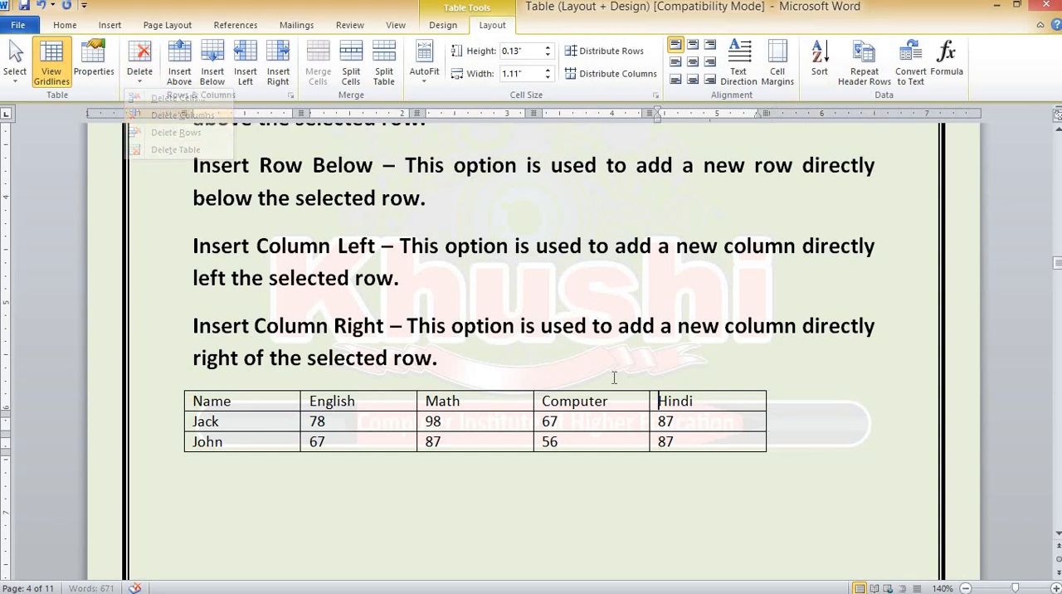
pyautogui.click(41, 6)
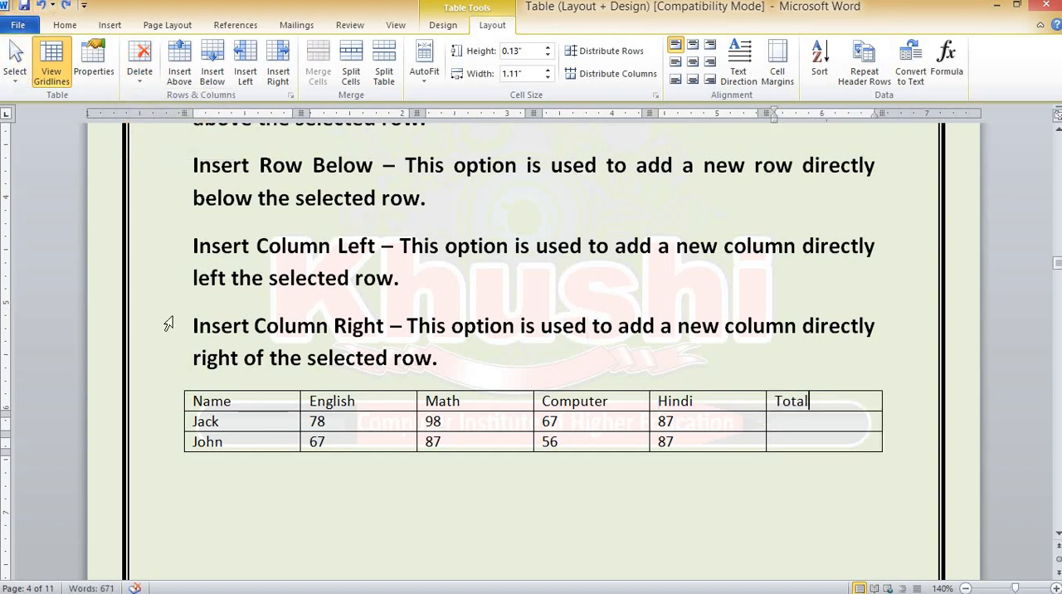
# Review the Delete Table option from the Name header cell without applying it
pyautogui.click(233, 398)
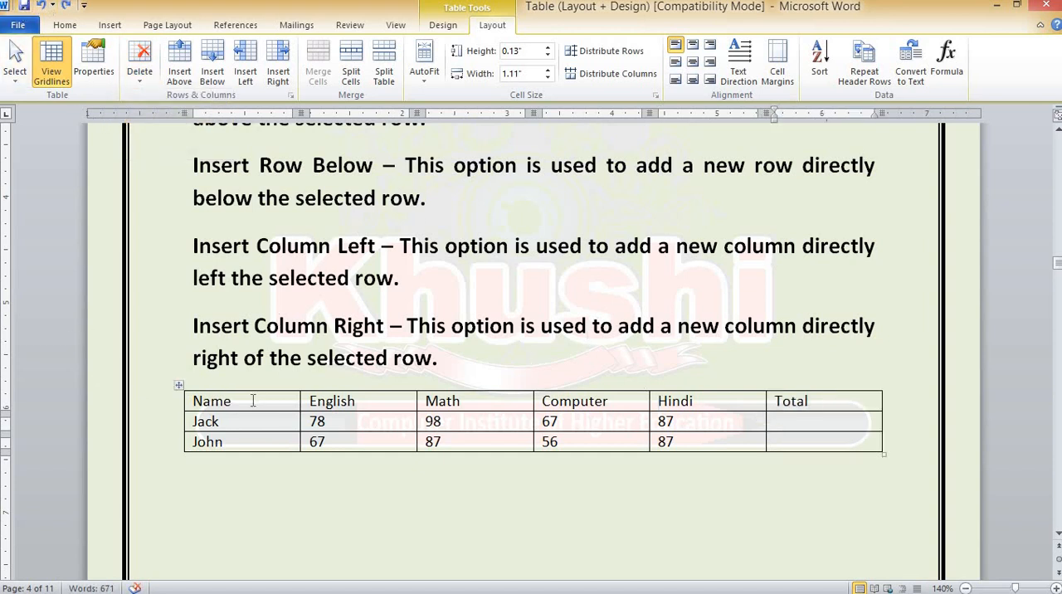
pyautogui.click(141, 73)
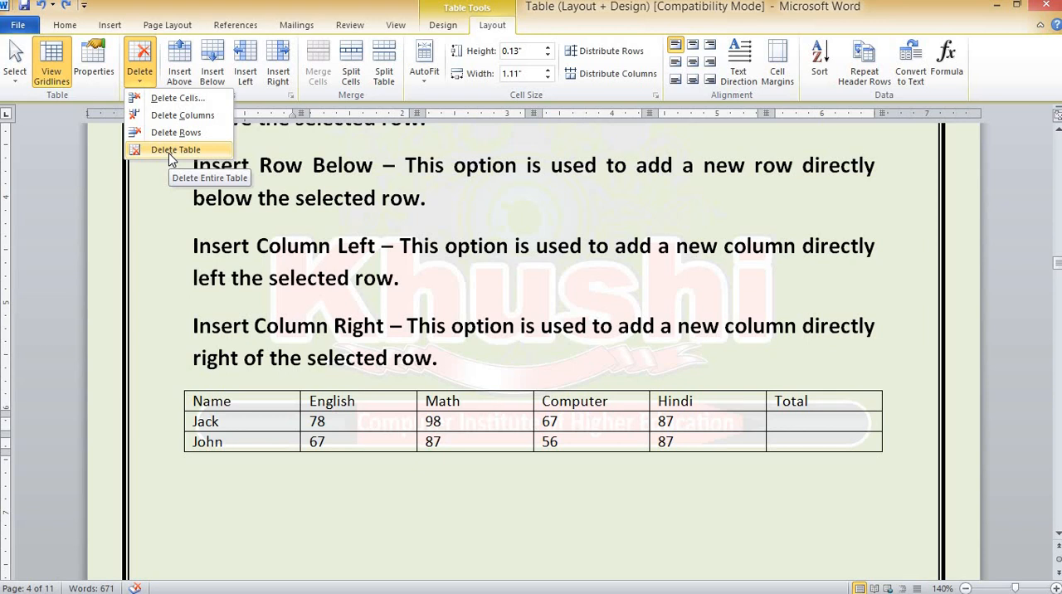
pyautogui.click(245, 401)
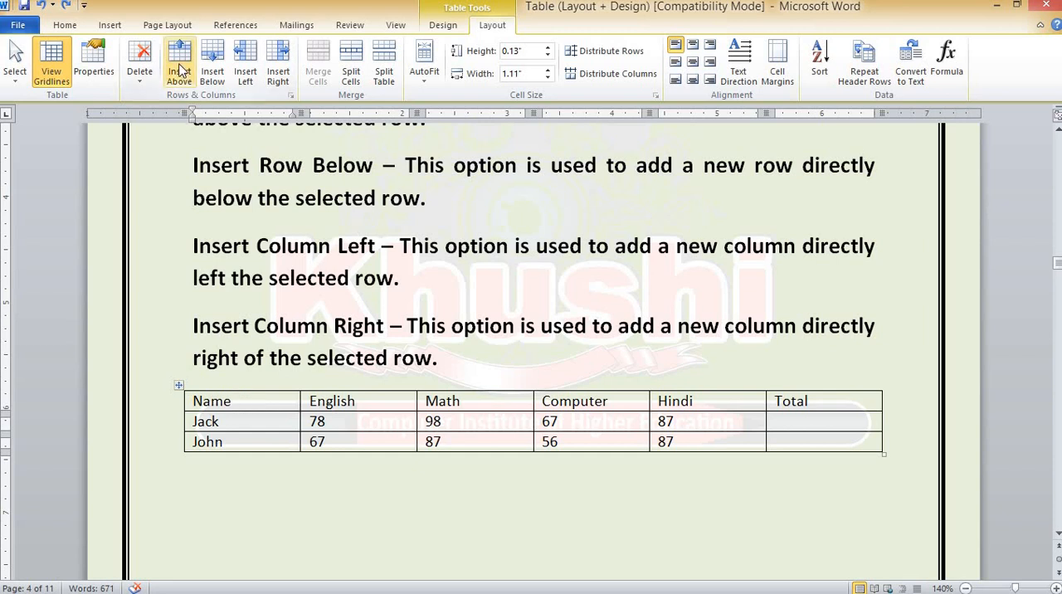
# Insert a blank row above the first student's row and another above the header row, undoing each insertion
pyautogui.click(225, 421)
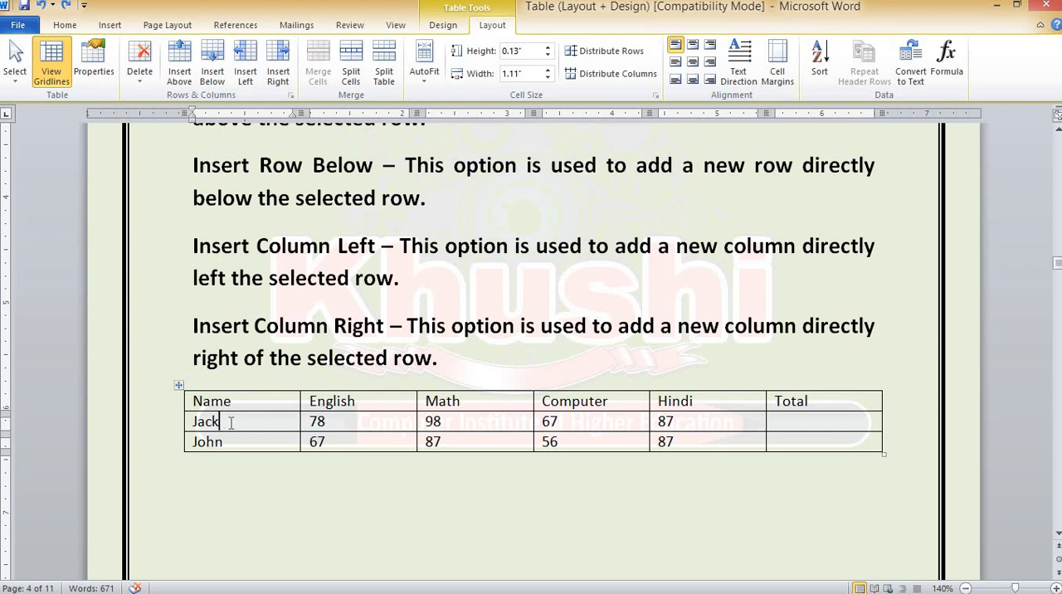
pyautogui.click(182, 70)
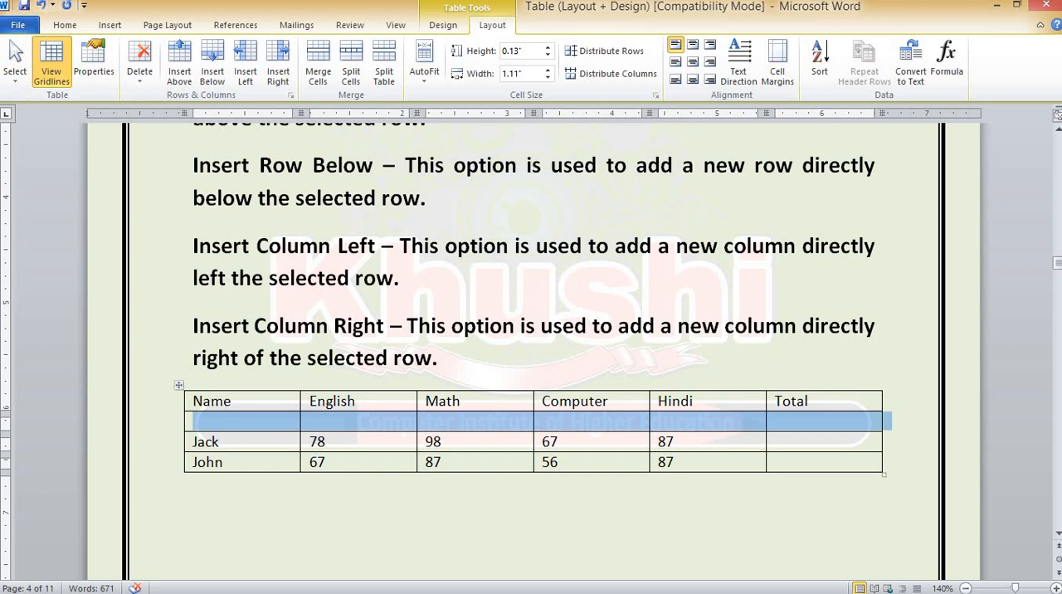
pyautogui.click(41, 5)
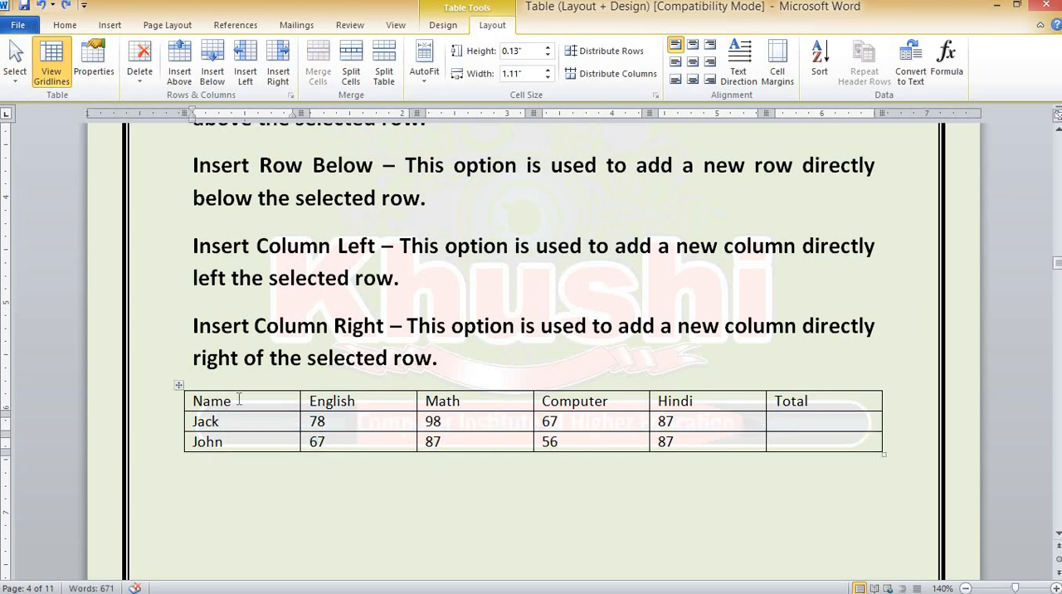
pyautogui.click(178, 73)
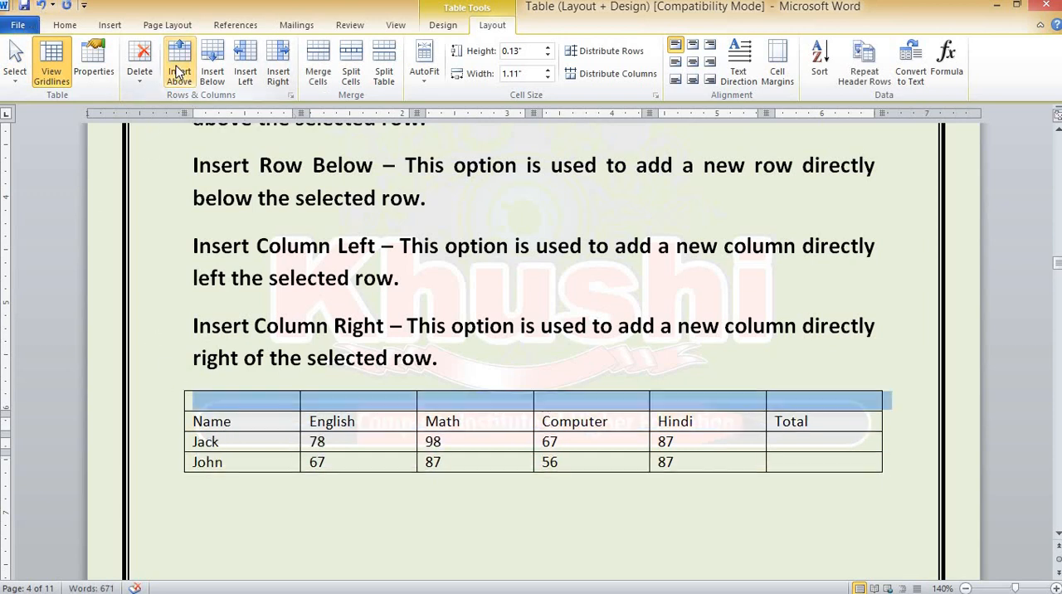
pyautogui.click(40, 6)
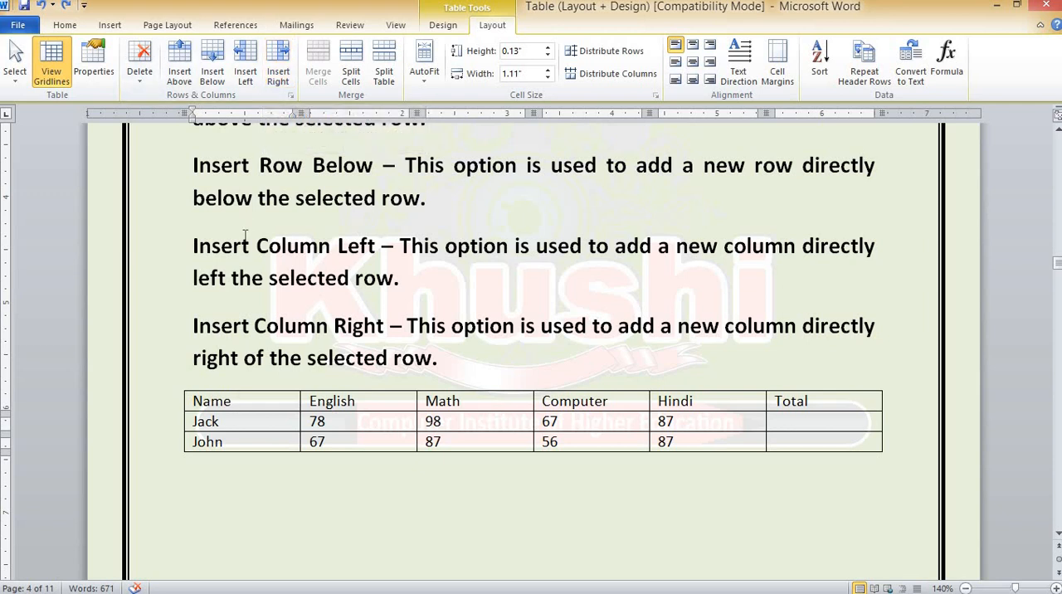
# Insert a blank column to the right of the Total column, and undo the insertion
pyautogui.click(821, 402)
pyautogui.click(279, 75)
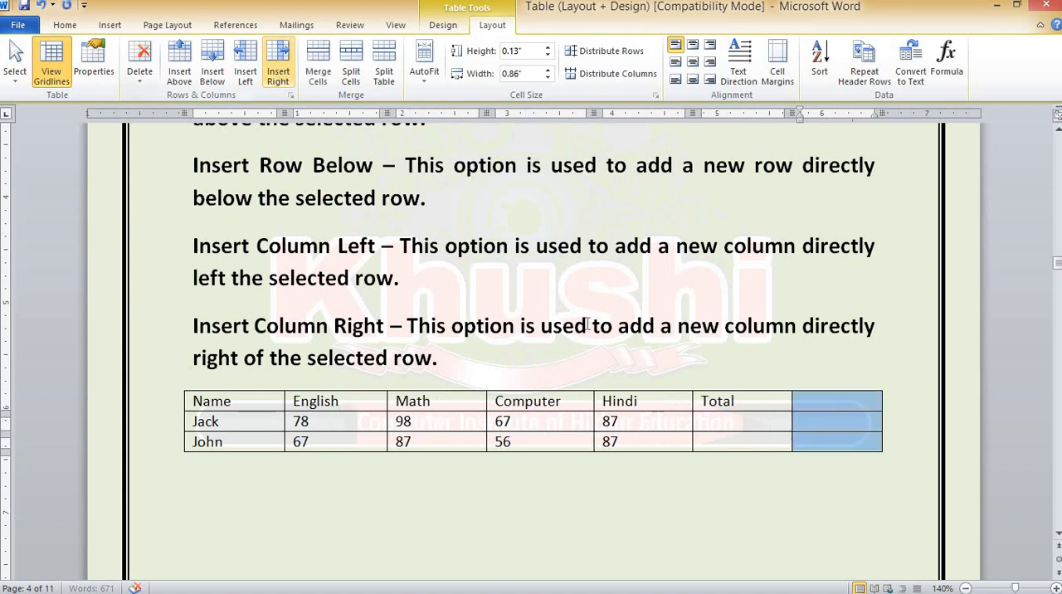
pyautogui.click(753, 401)
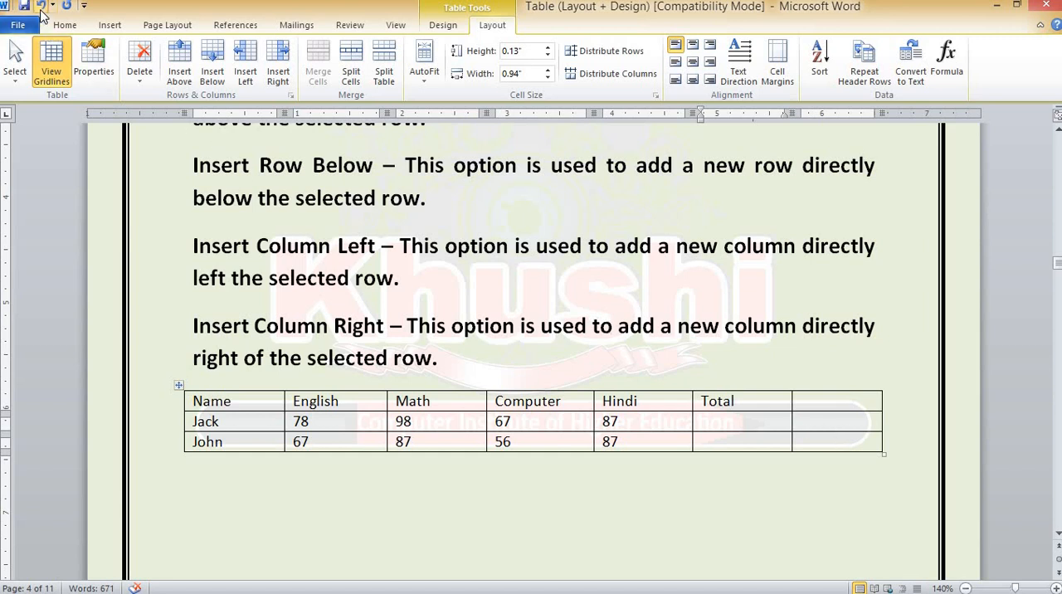
pyautogui.click(41, 14)
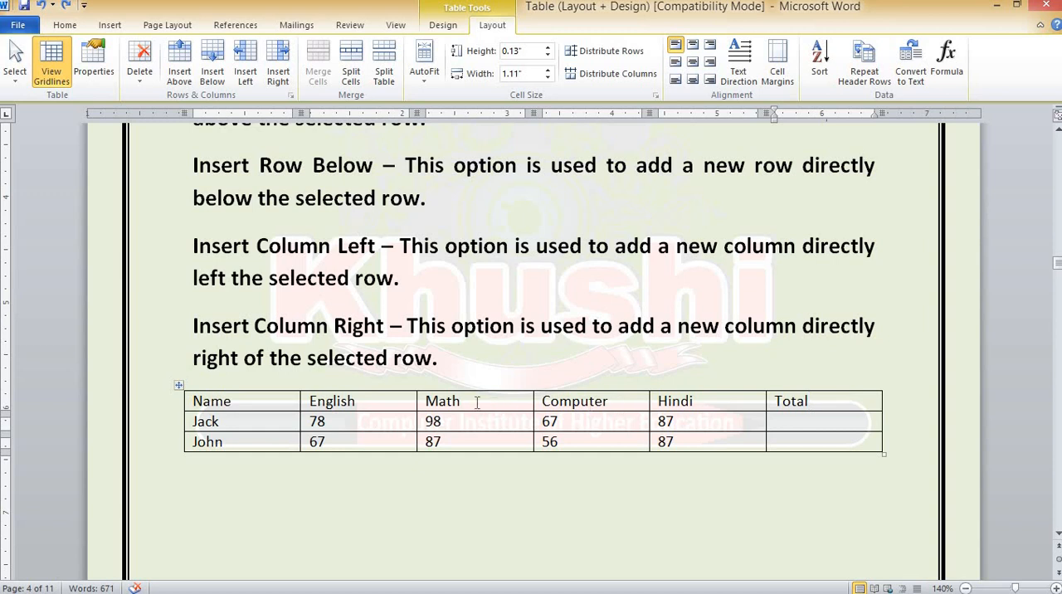
# Insert a blank column directly to the left of the Computer column
pyautogui.click(477, 402)
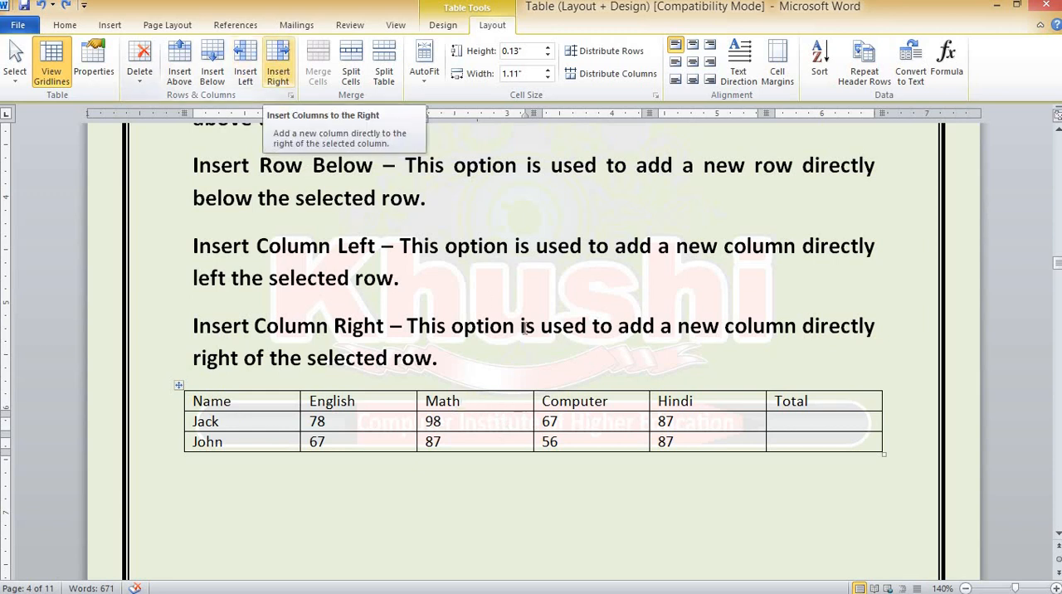
pyautogui.click(613, 402)
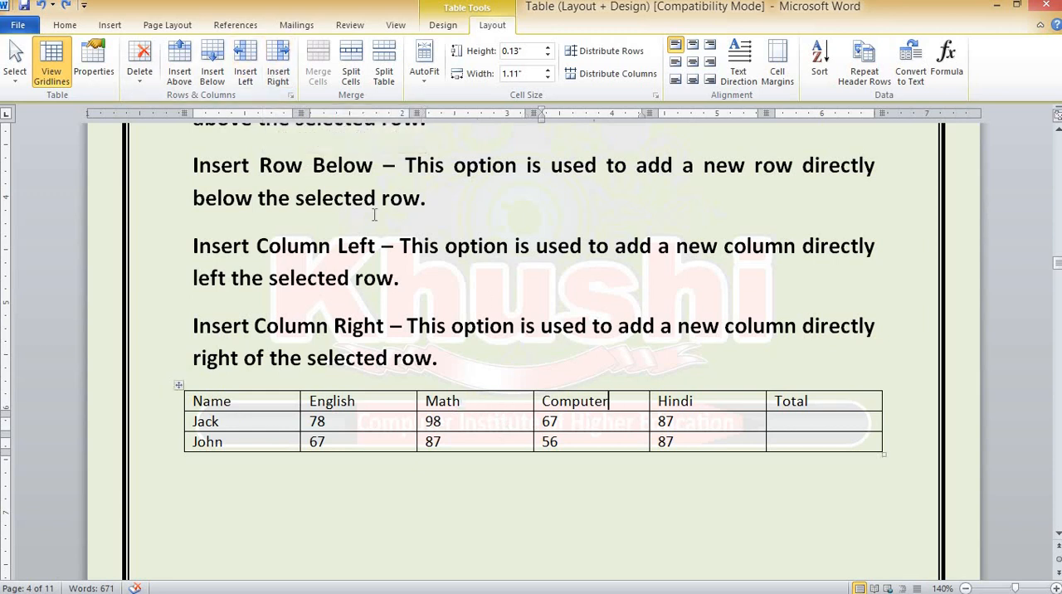
pyautogui.click(244, 66)
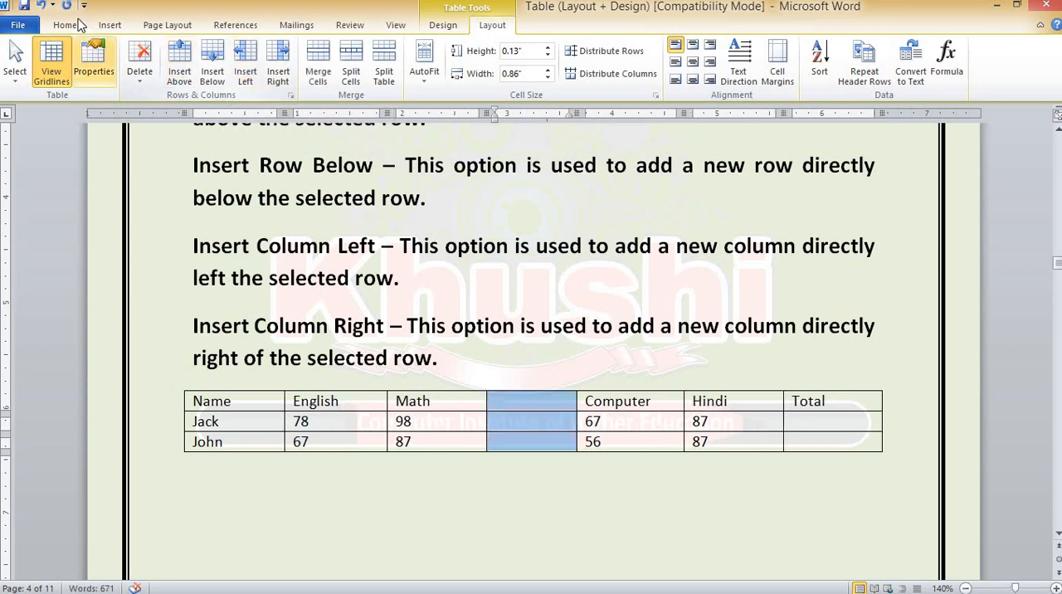
# Undo the column insertion beside Computer, and paste a copy of the whole marks table below the Split Table description in the Merge section
pyautogui.click(42, 7)
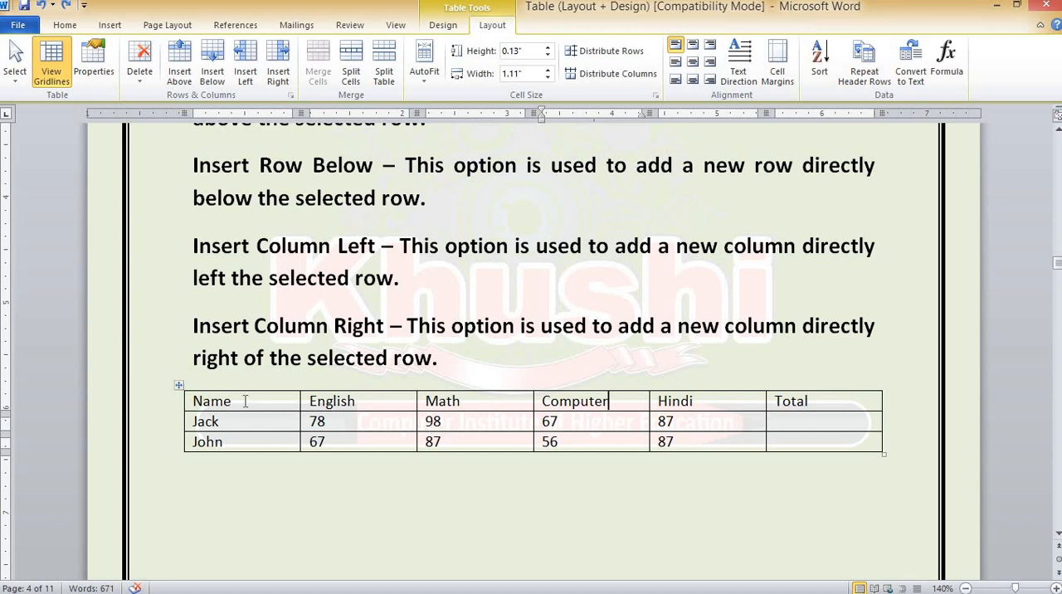
pyautogui.click(178, 387)
pyautogui.hotkey('ctrl', 'c')
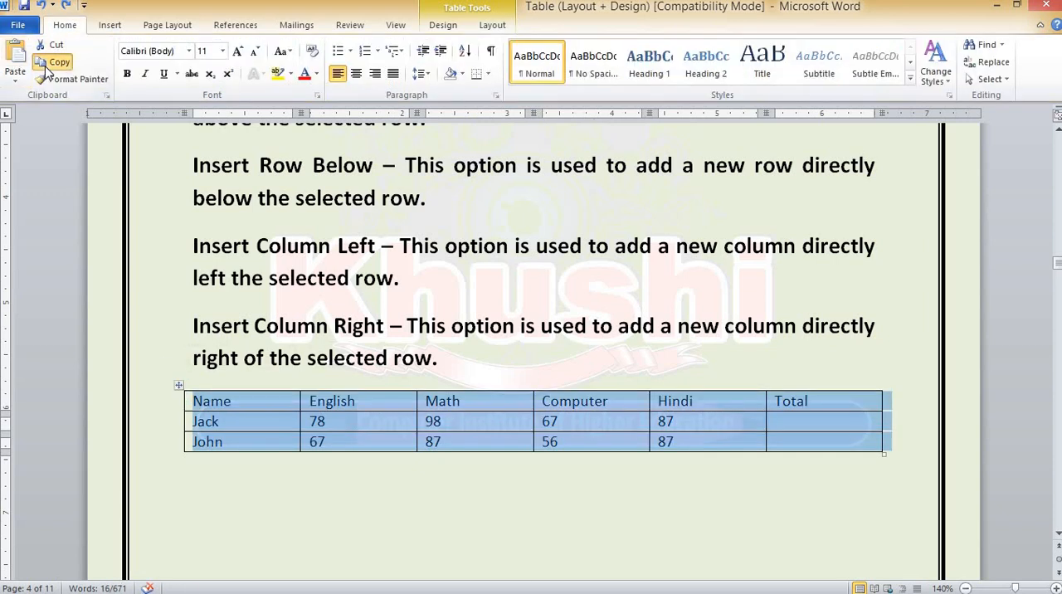
pyautogui.scroll(-5, 323, 406)
pyautogui.scroll(-5, 324, 406)
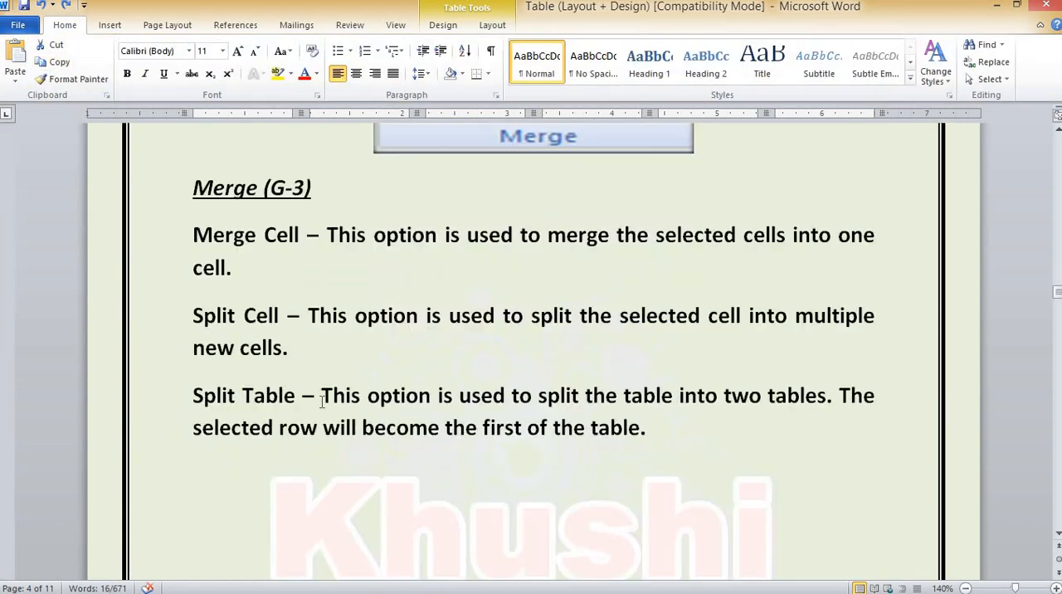
pyautogui.scroll(2, 322, 401)
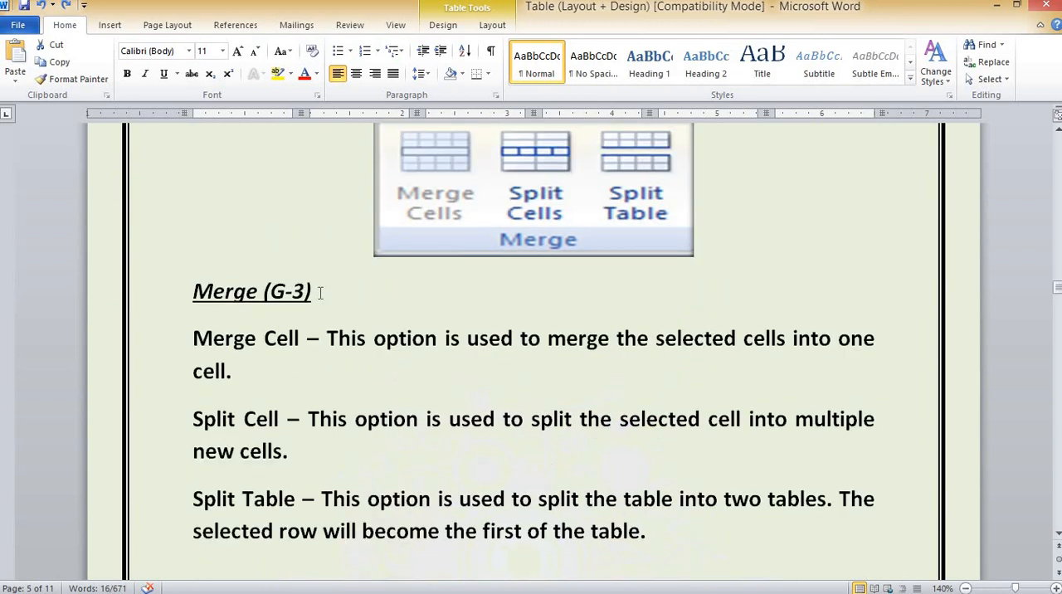
pyautogui.scroll(-2, 319, 292)
pyautogui.click(195, 462)
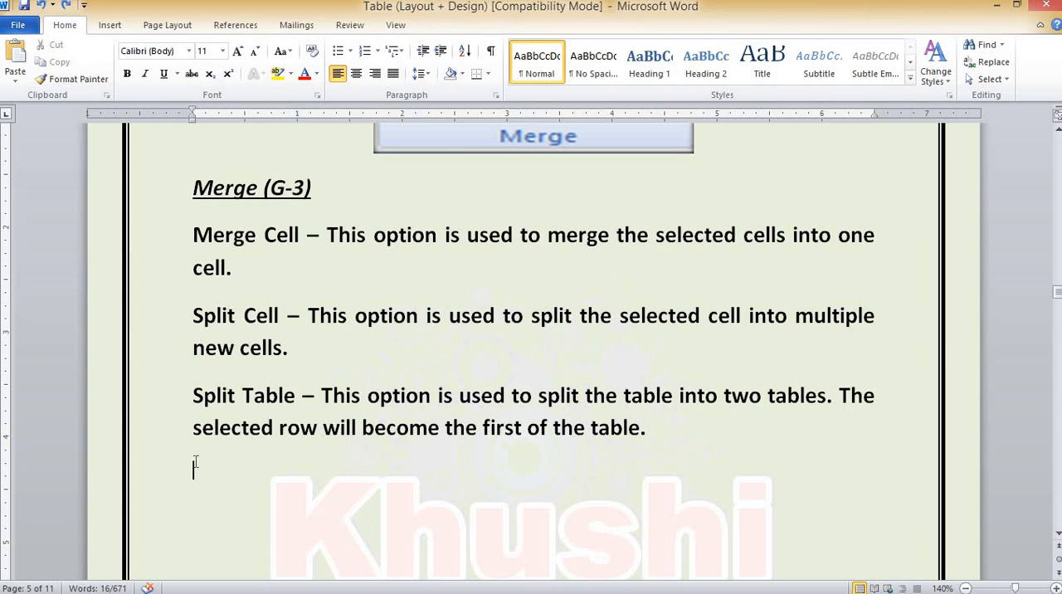
pyautogui.click(16, 53)
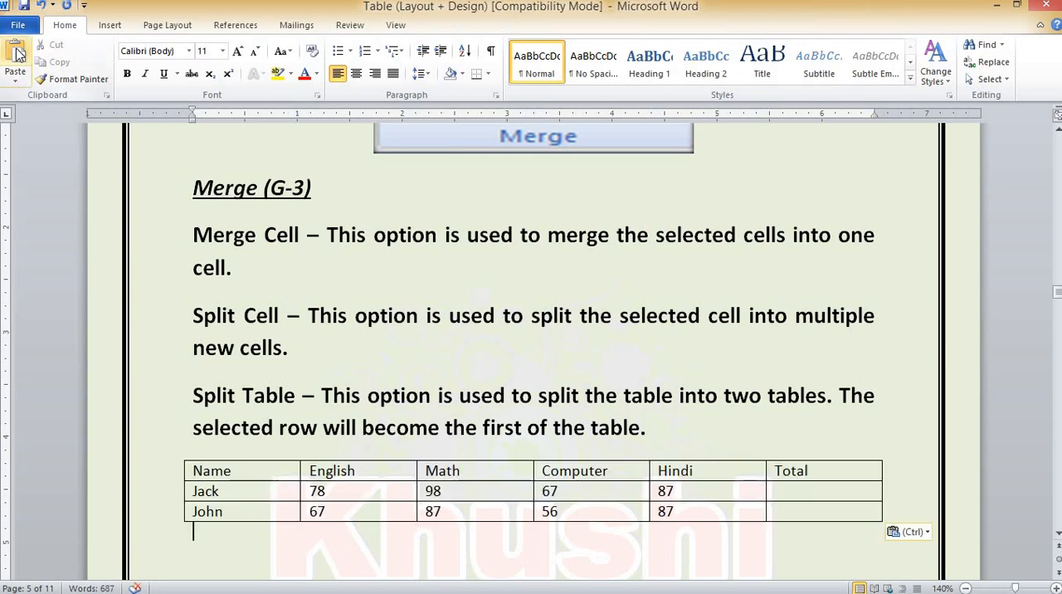
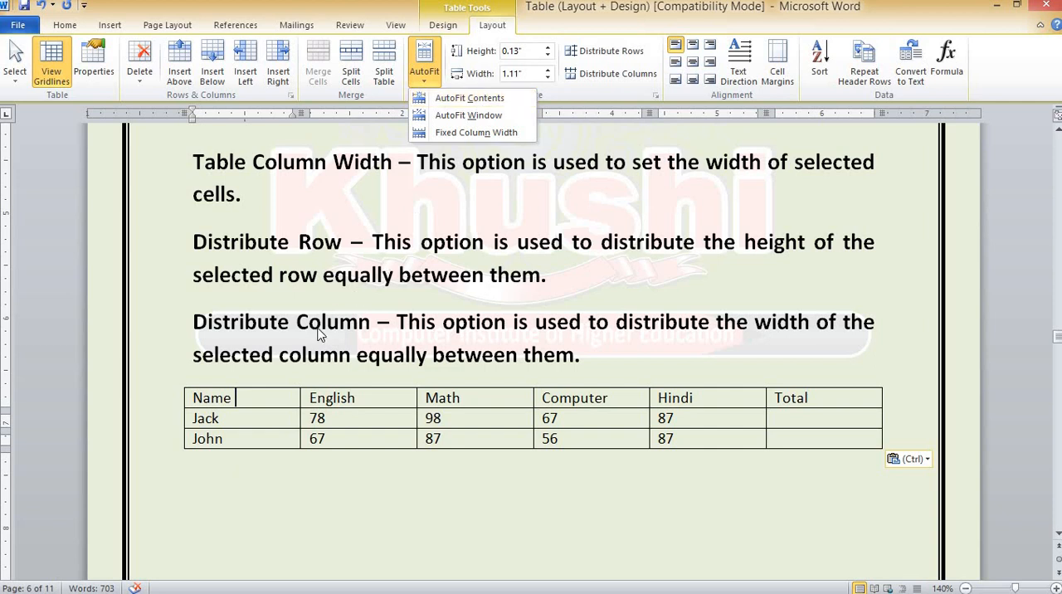
# Apply AutoFit Contents to the marks table below the Distribute Column description, and resize it with AutoFit Window
pyautogui.click(270, 397)
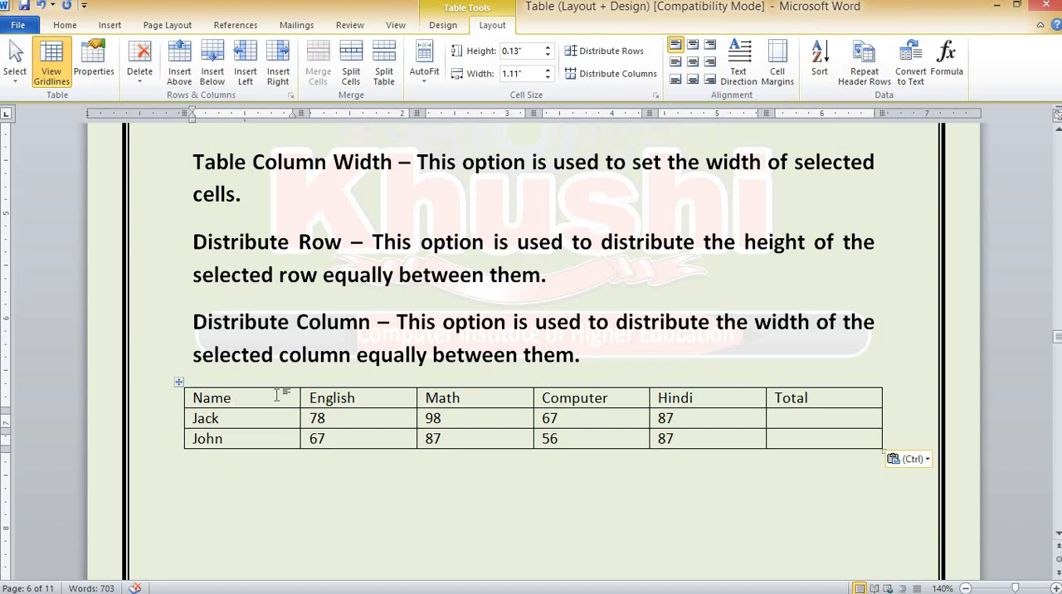
pyautogui.click(430, 81)
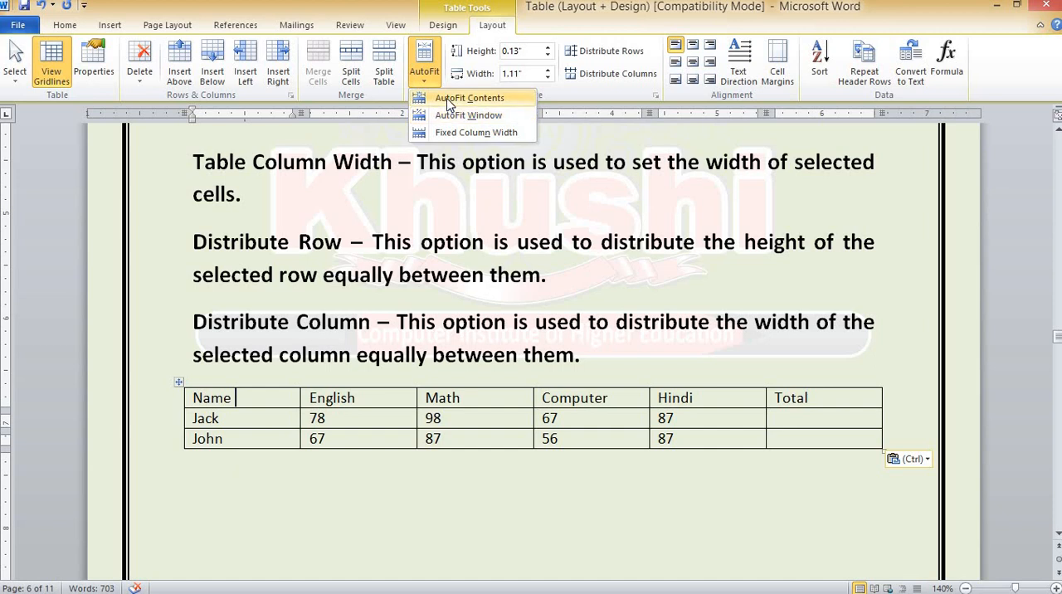
pyautogui.click(448, 99)
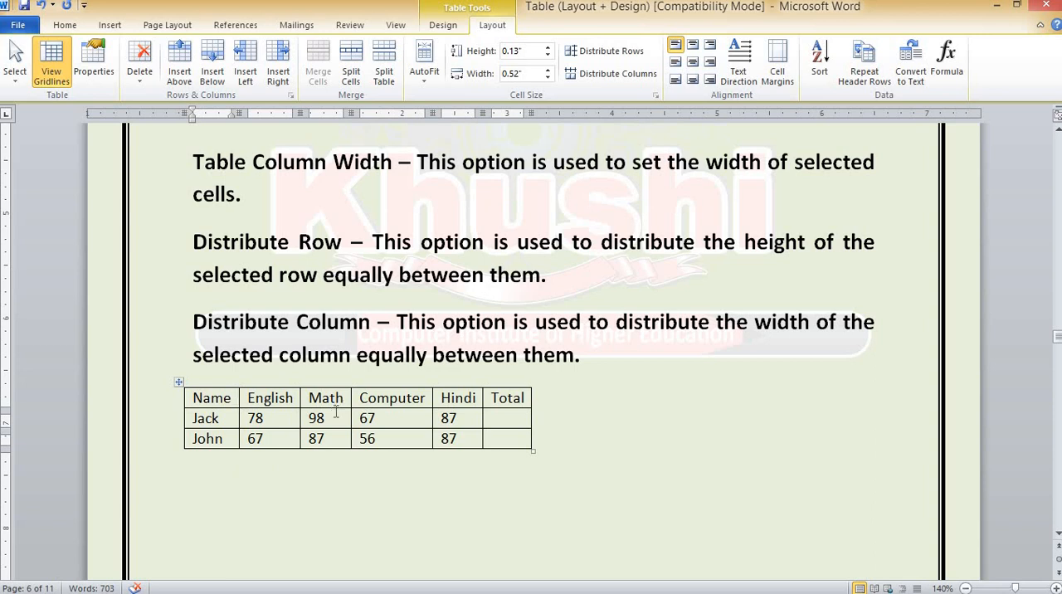
pyautogui.click(430, 74)
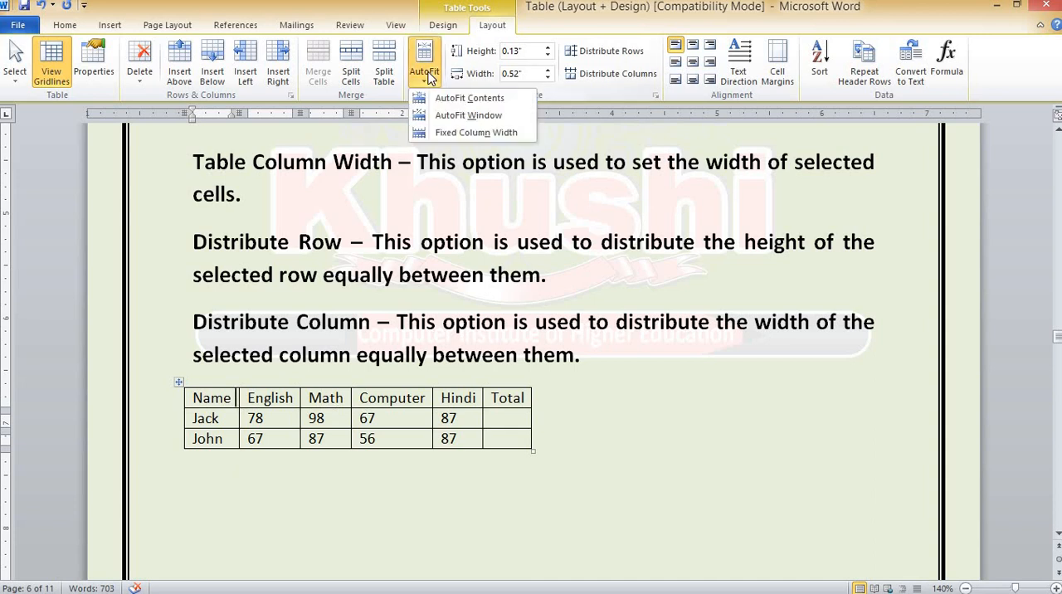
pyautogui.click(467, 117)
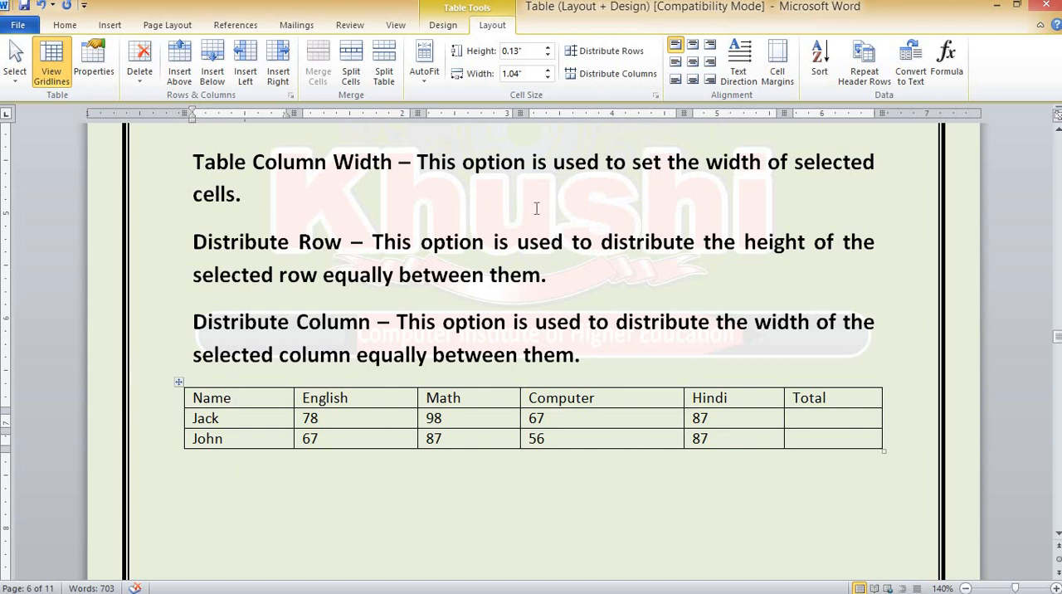
# Shrink the marks table to its contents once more, and expand it back to the window width
pyautogui.click(426, 77)
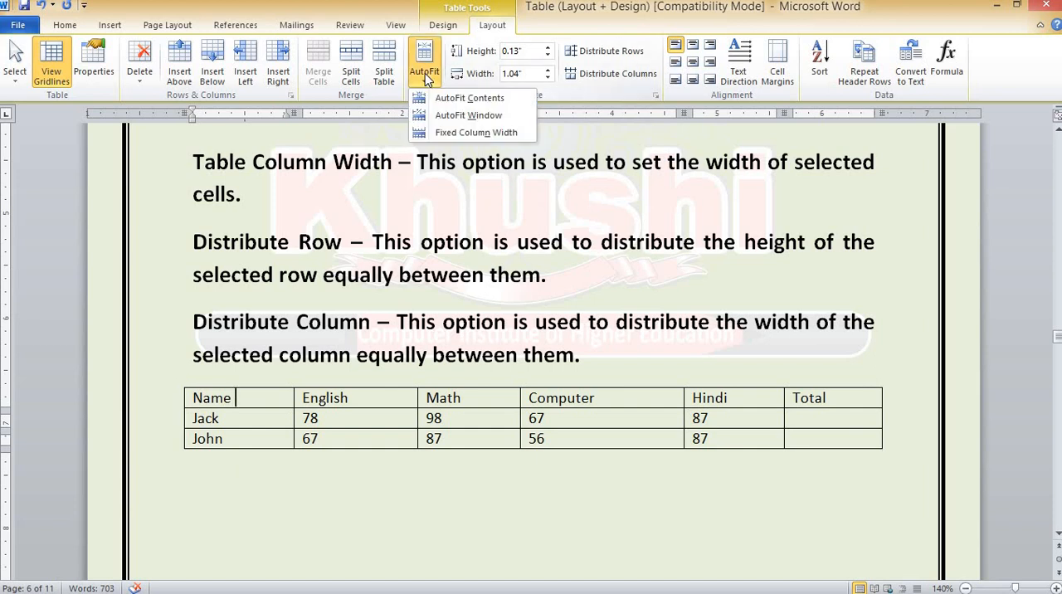
pyautogui.click(449, 97)
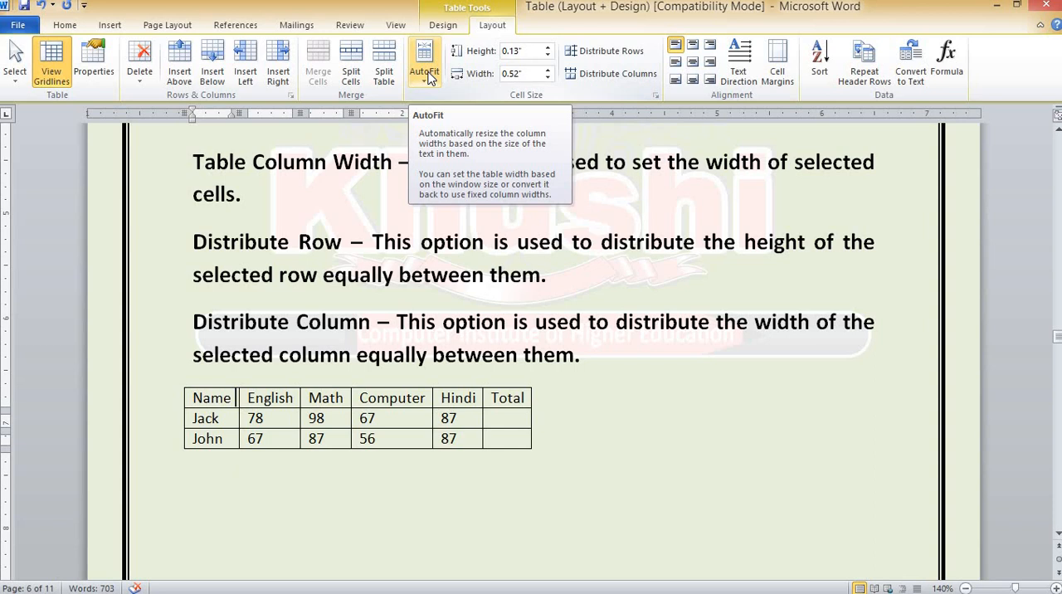
pyautogui.click(427, 77)
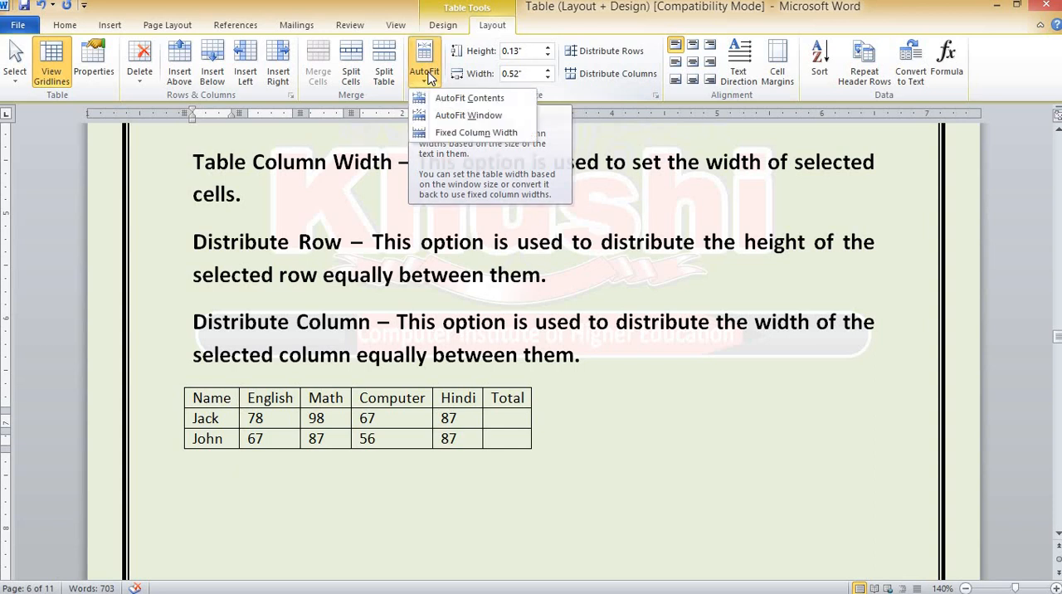
pyautogui.click(465, 116)
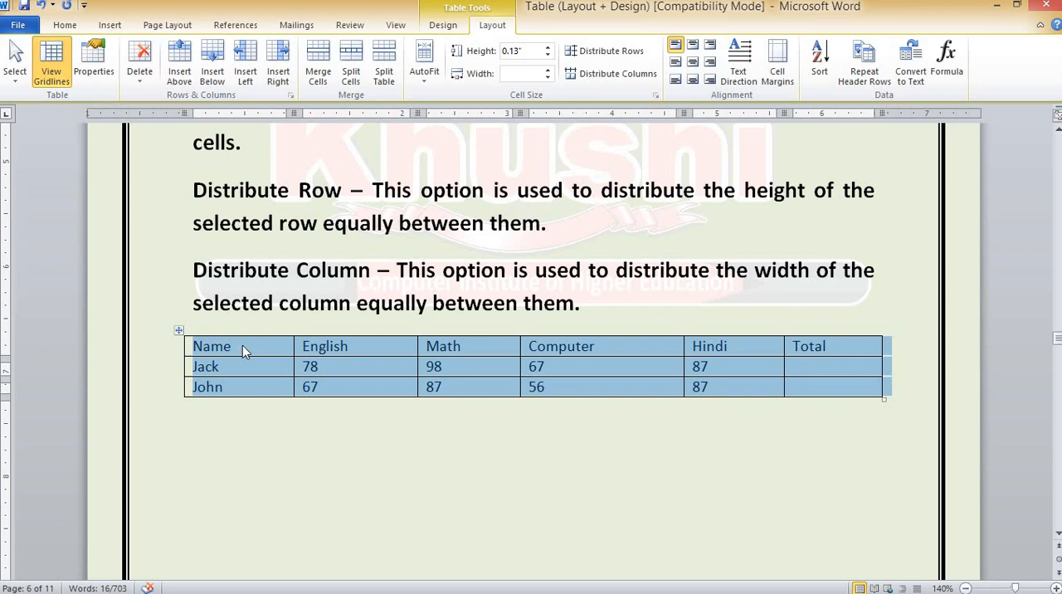
pyautogui.click(243, 345)
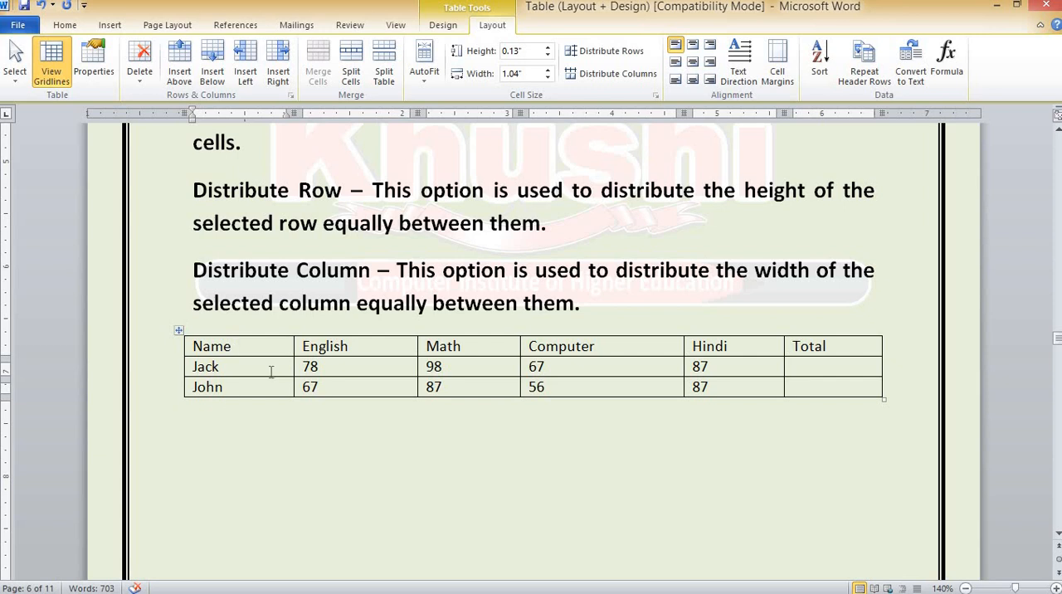
# Increase the height of the first student's row to 0.4 inch, and reduce it to 0.1 inch
pyautogui.click(228, 367)
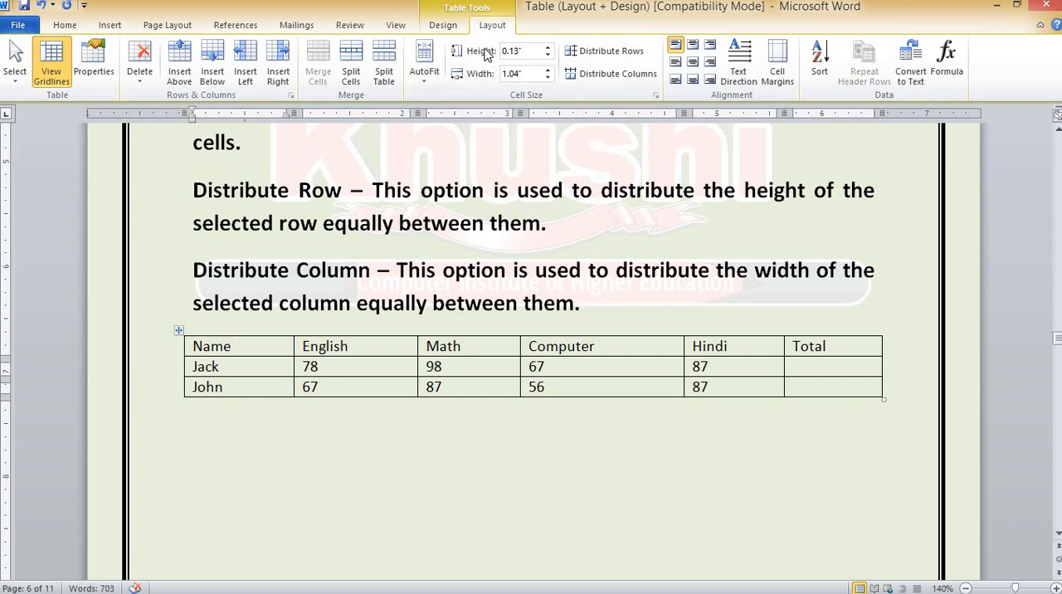
pyautogui.click(547, 47)
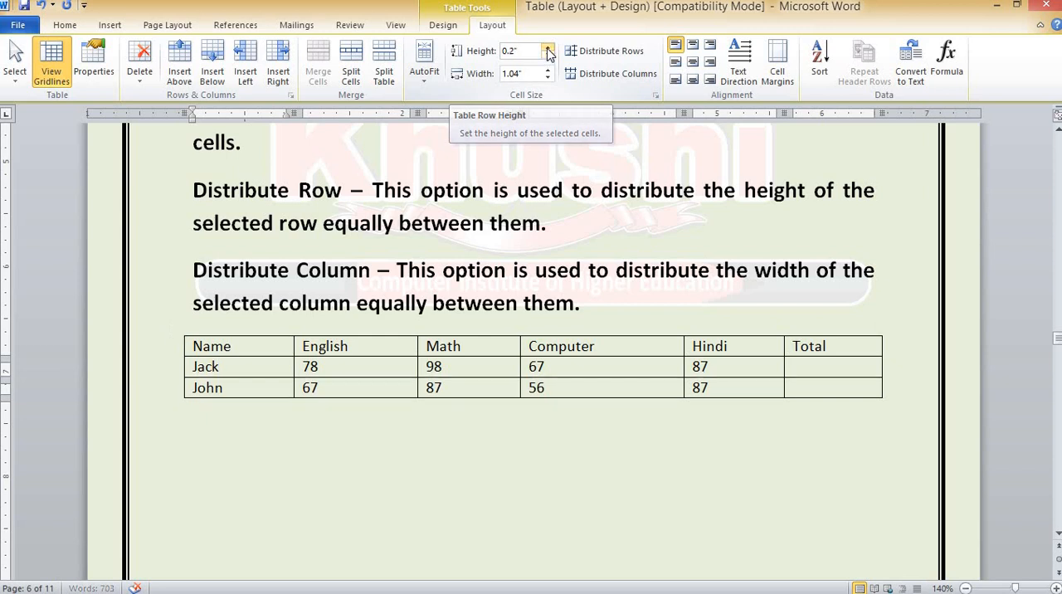
pyautogui.click(548, 48)
pyautogui.click(547, 47)
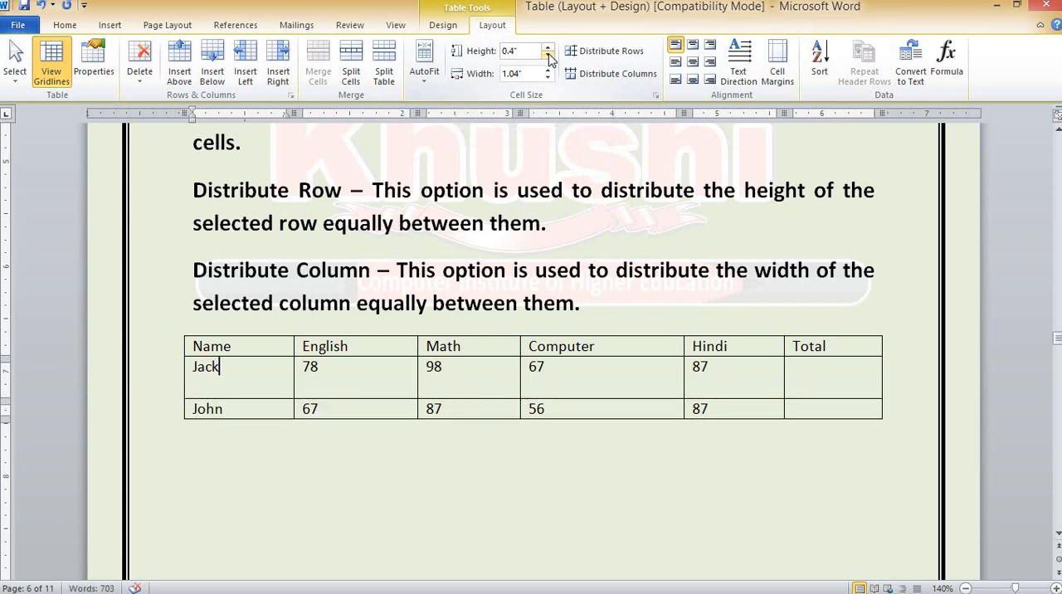
pyautogui.click(547, 55)
pyautogui.click(548, 54)
pyautogui.click(547, 55)
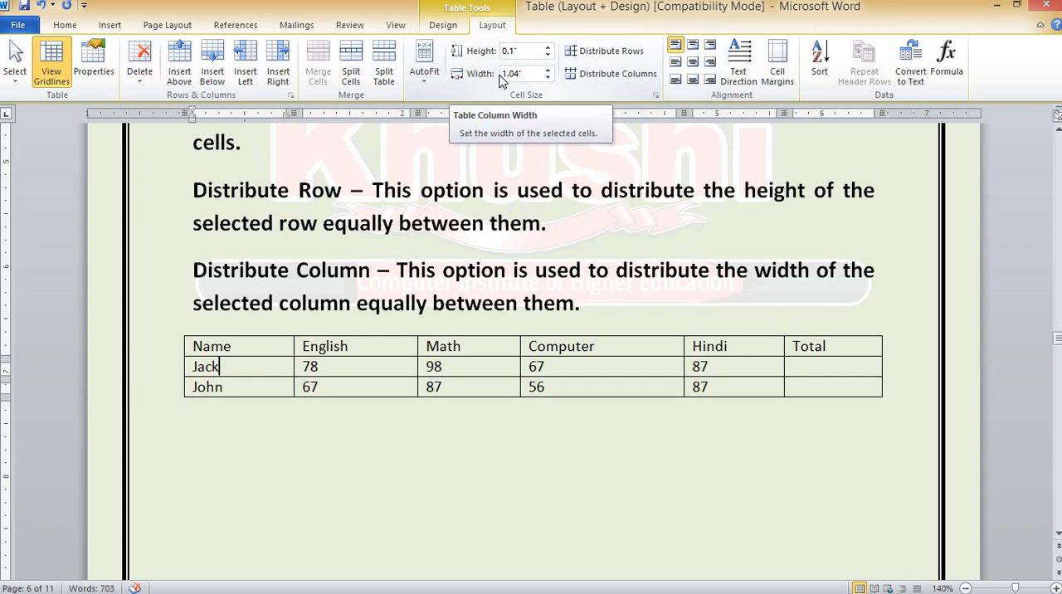
# Narrow the Name column to 0.7 inch, and widen it again to 1 inch
pyautogui.click(248, 347)
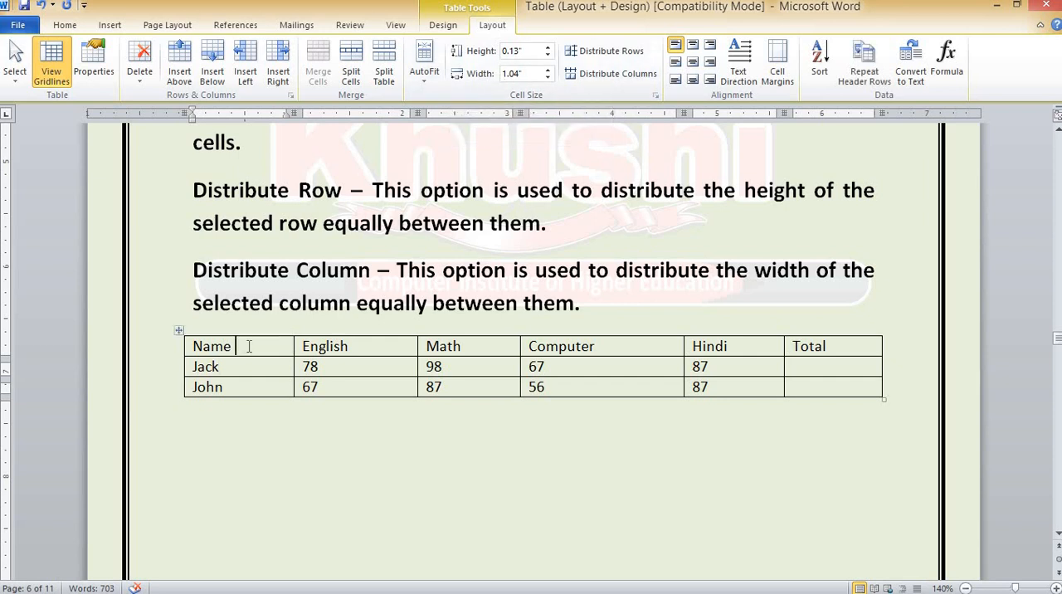
pyautogui.click(548, 78)
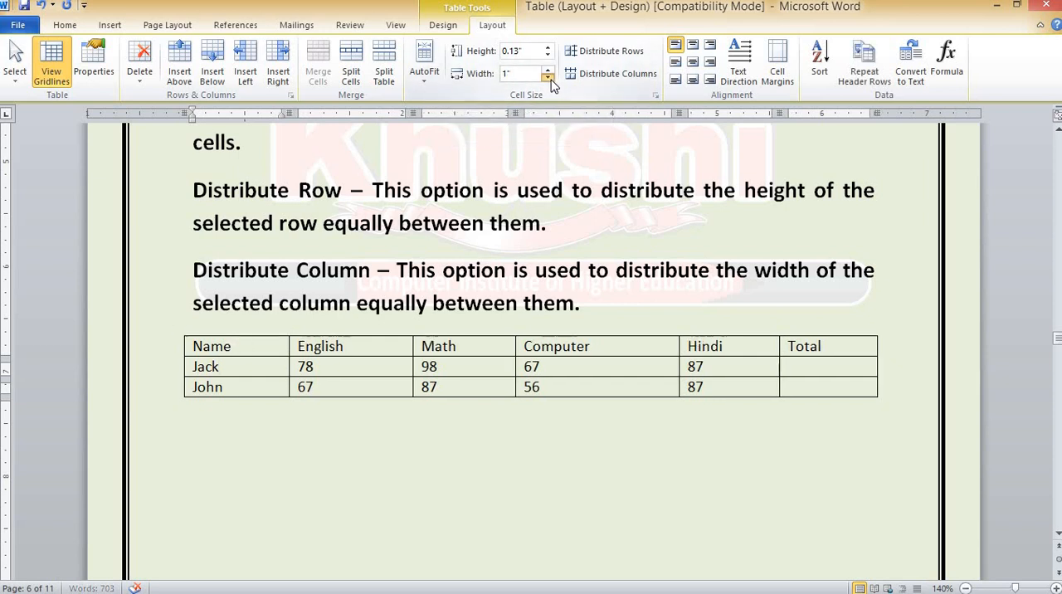
pyautogui.click(548, 78)
pyautogui.click(547, 78)
pyautogui.click(547, 78)
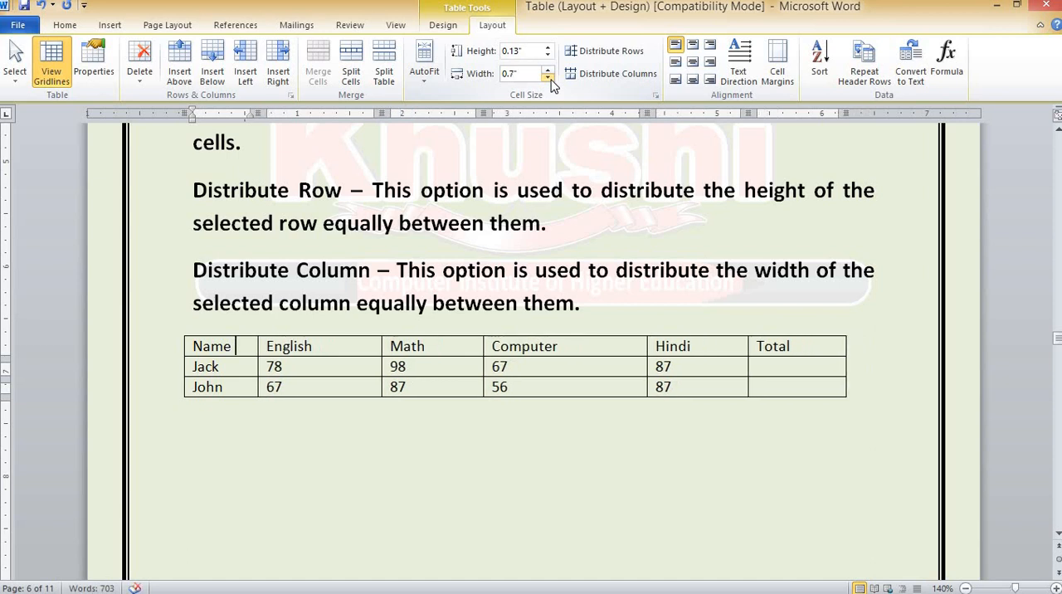
pyautogui.click(547, 73)
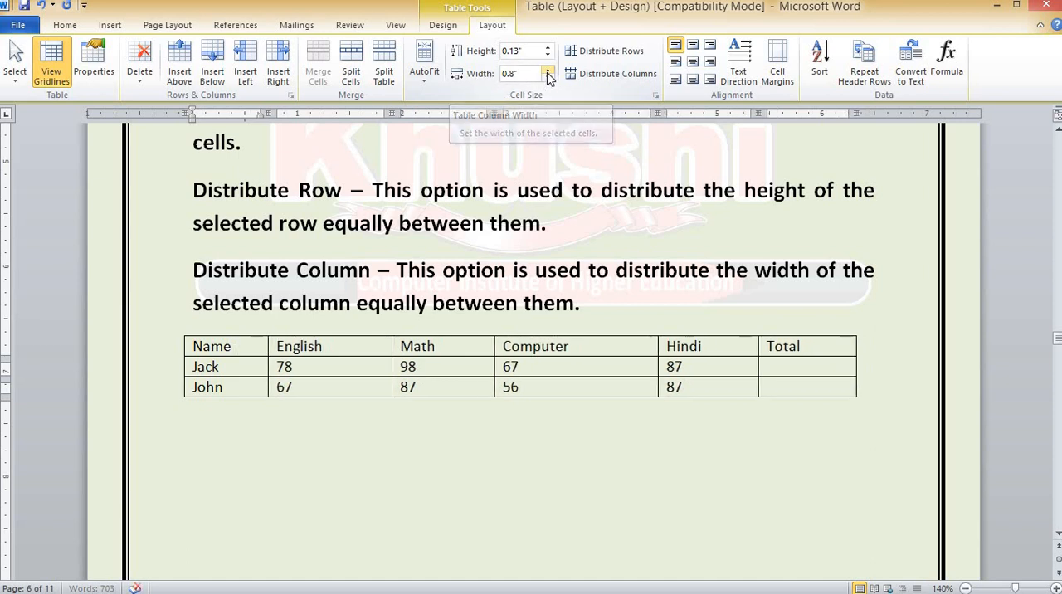
pyautogui.click(548, 73)
pyautogui.click(548, 73)
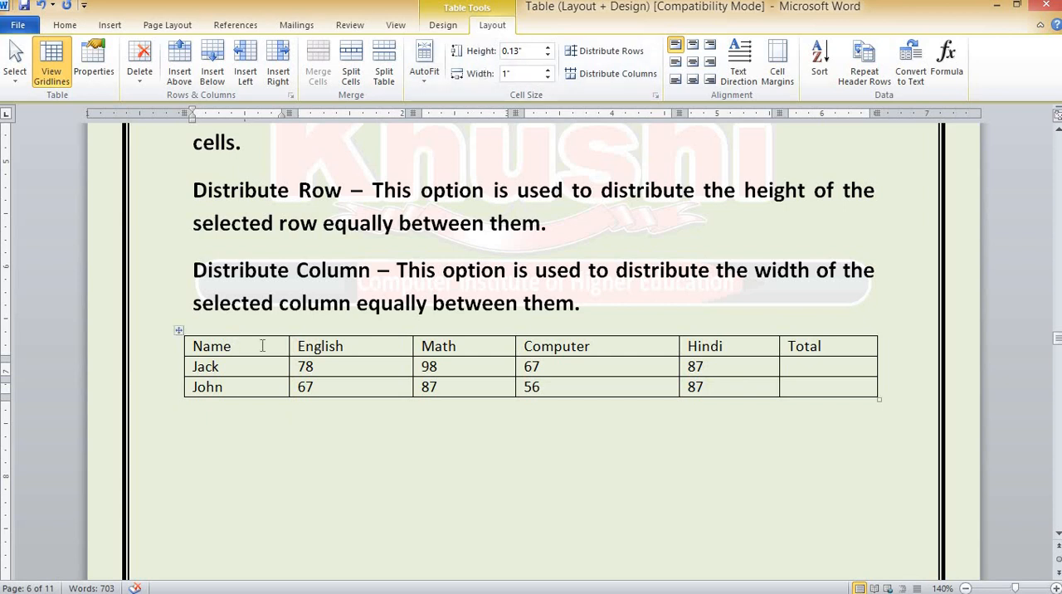
# Set the height of all rows in the marks table to 0.3 inch
pyautogui.click(179, 330)
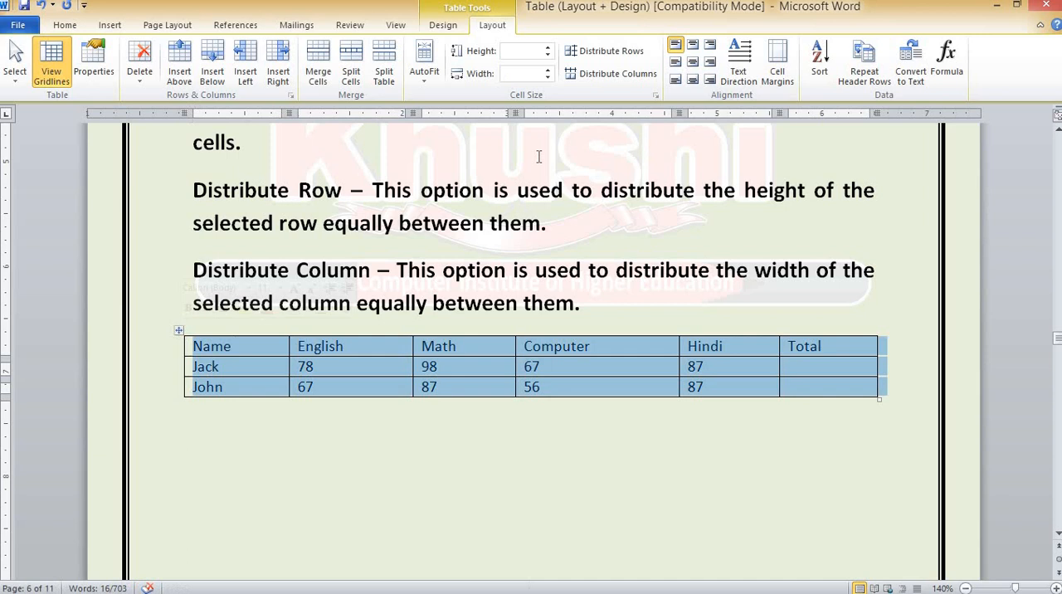
pyautogui.click(548, 47)
pyautogui.click(548, 48)
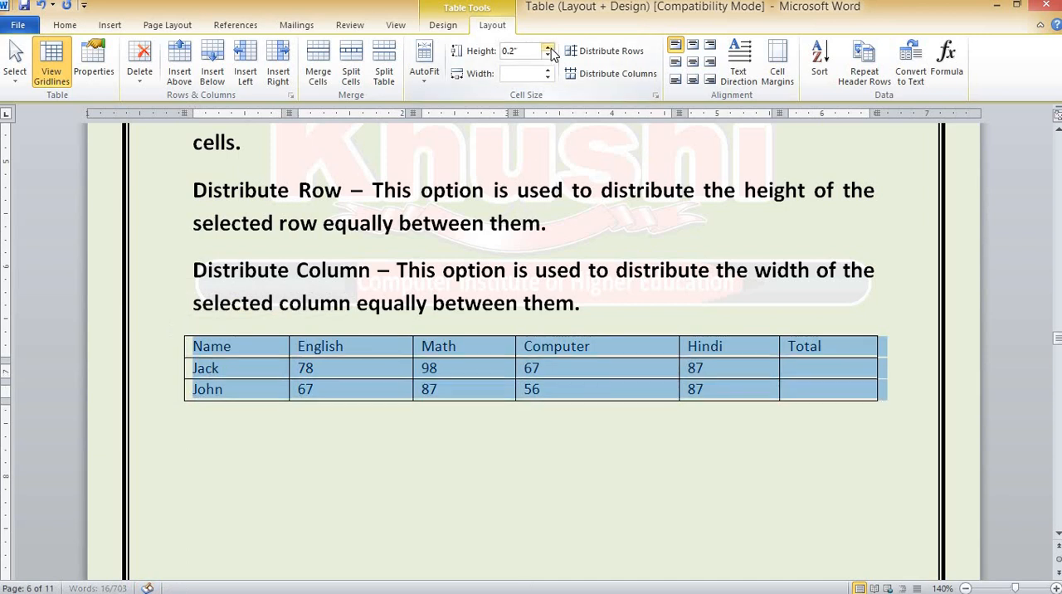
pyautogui.click(548, 47)
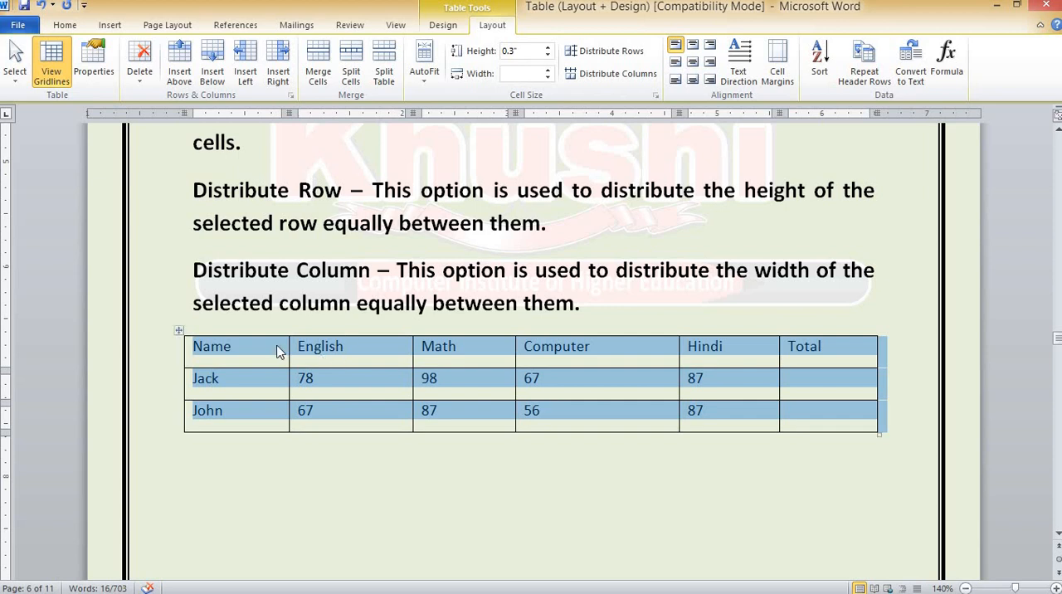
# Enlarge the header row to about 0.46 inch high, and distribute the height equally across all the table's rows
pyautogui.click(252, 353)
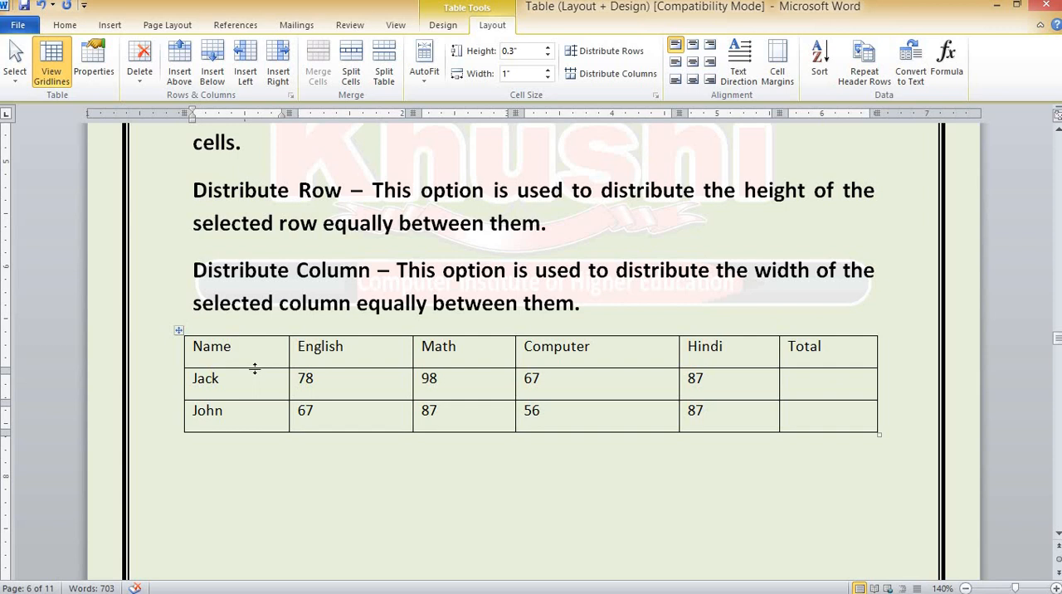
pyautogui.moveTo(254, 368); pyautogui.dragTo(254, 384)
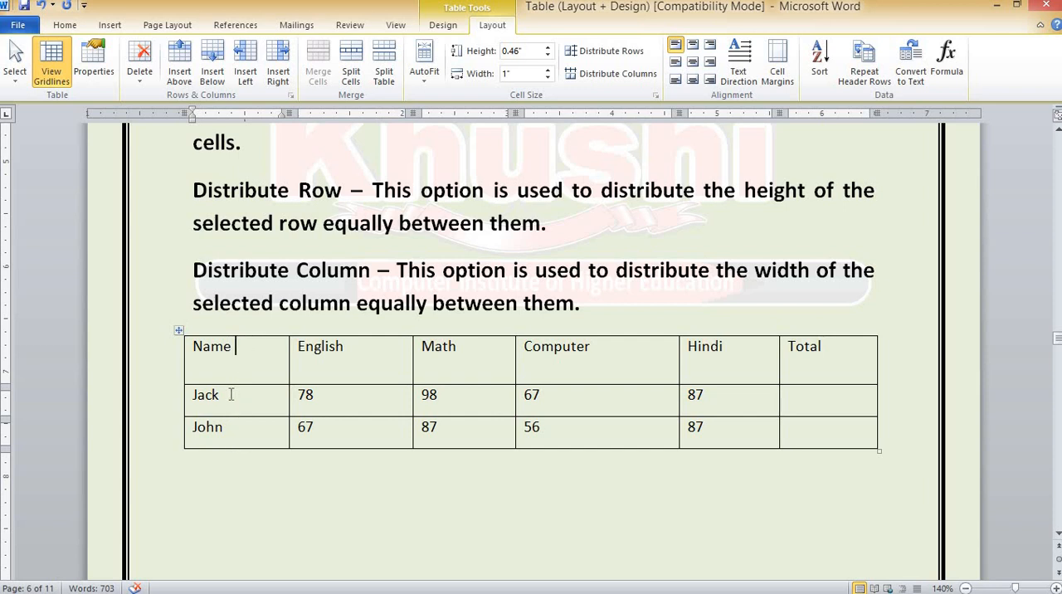
pyautogui.click(180, 333)
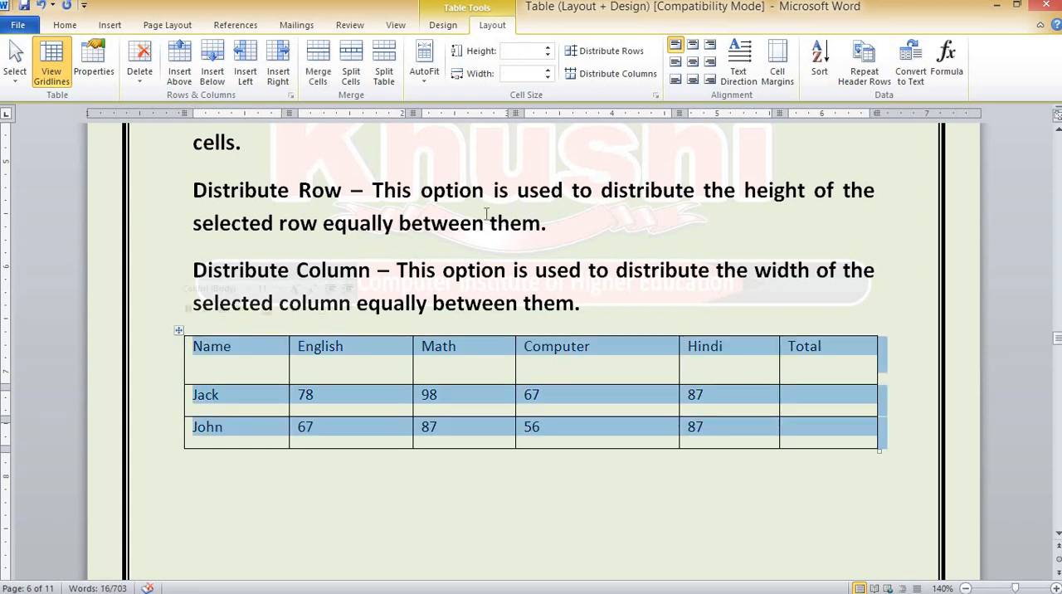
pyautogui.click(611, 52)
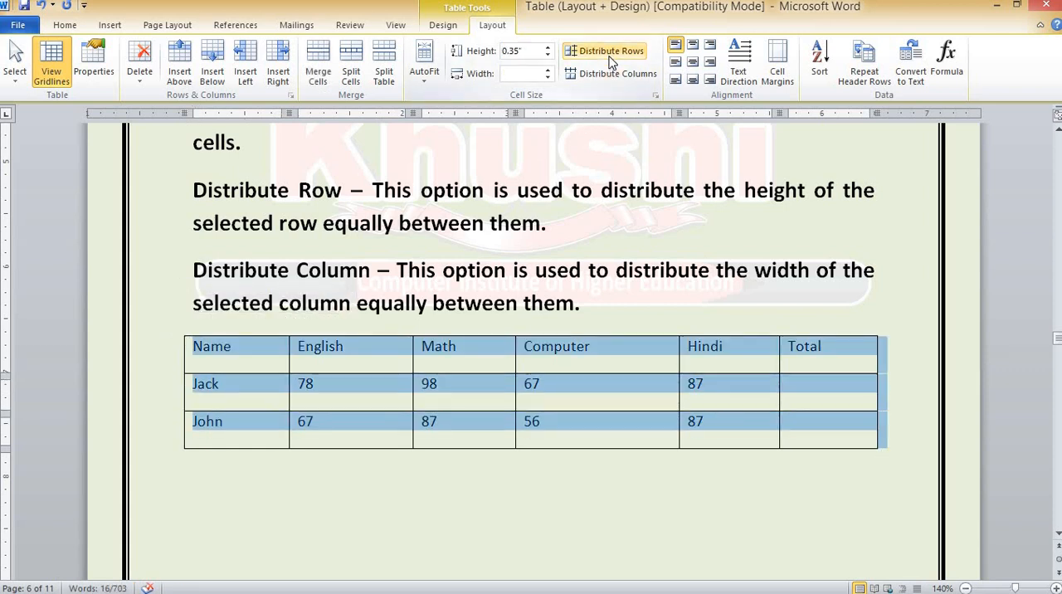
pyautogui.click(227, 393)
pyautogui.click(231, 423)
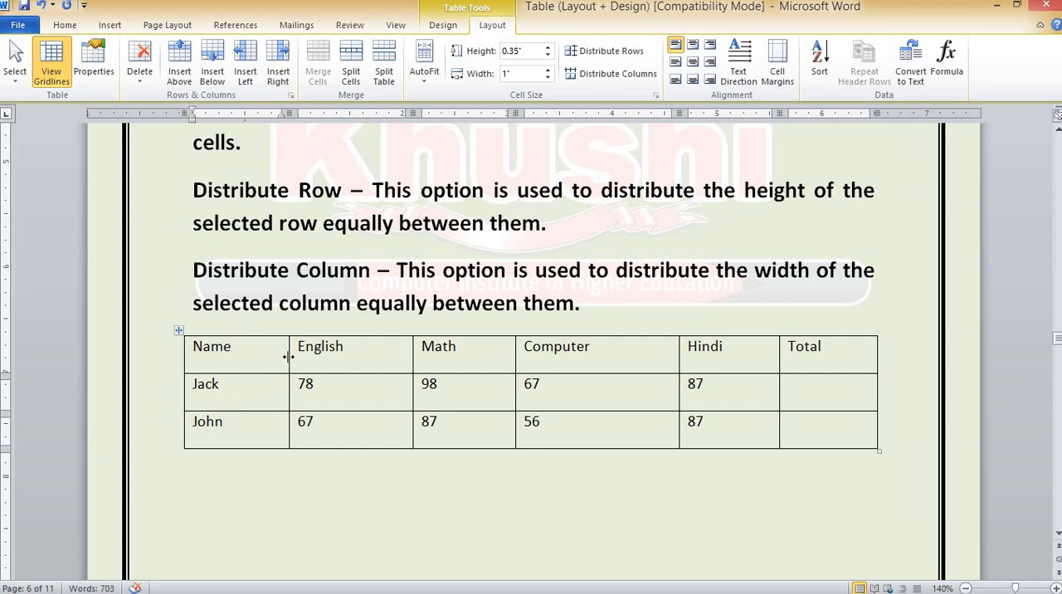
# Narrow the Name column to about 0.7 inch by moving its border, and distribute all the table's columns to equal widths
pyautogui.moveTo(289, 356); pyautogui.dragTo(258, 357)
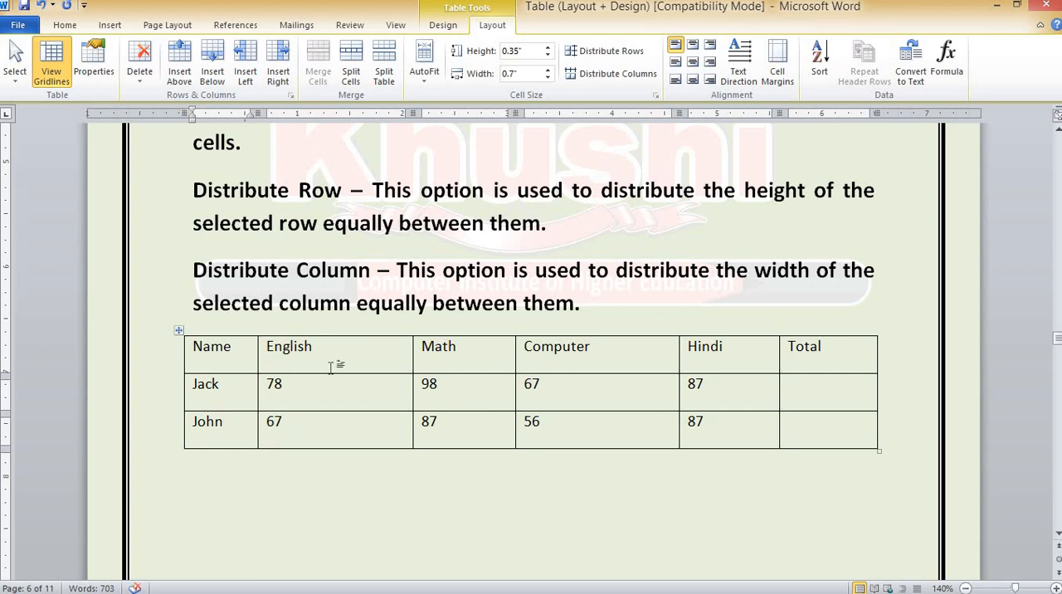
pyautogui.click(178, 331)
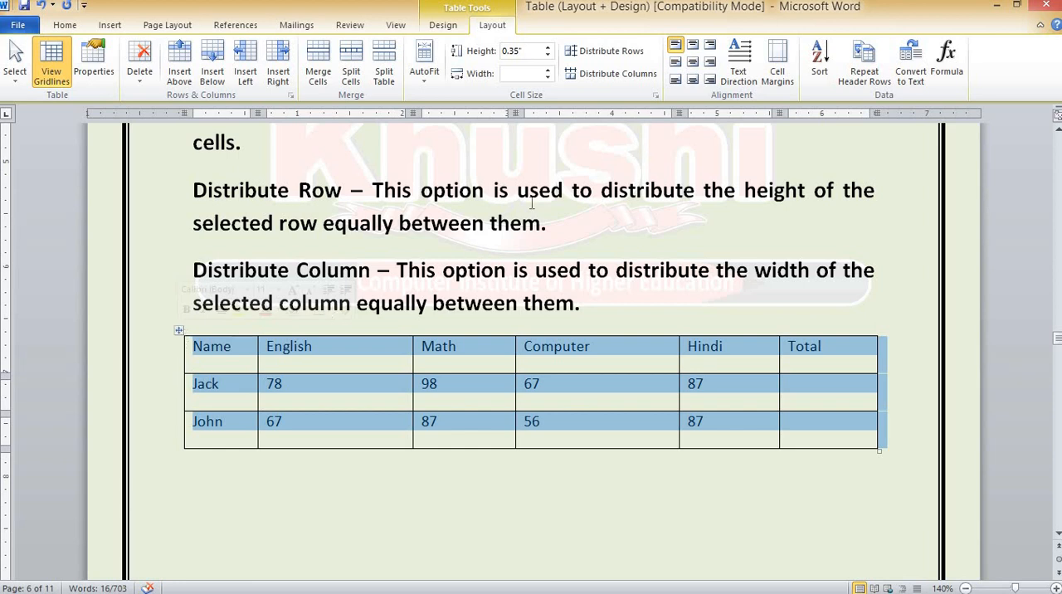
pyautogui.click(619, 75)
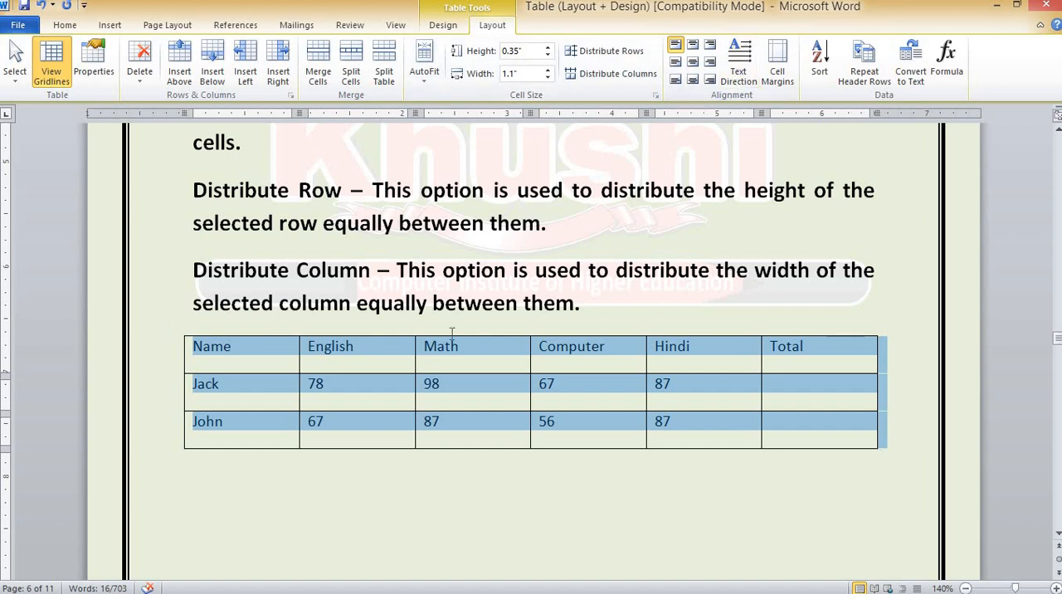
pyautogui.click(235, 342)
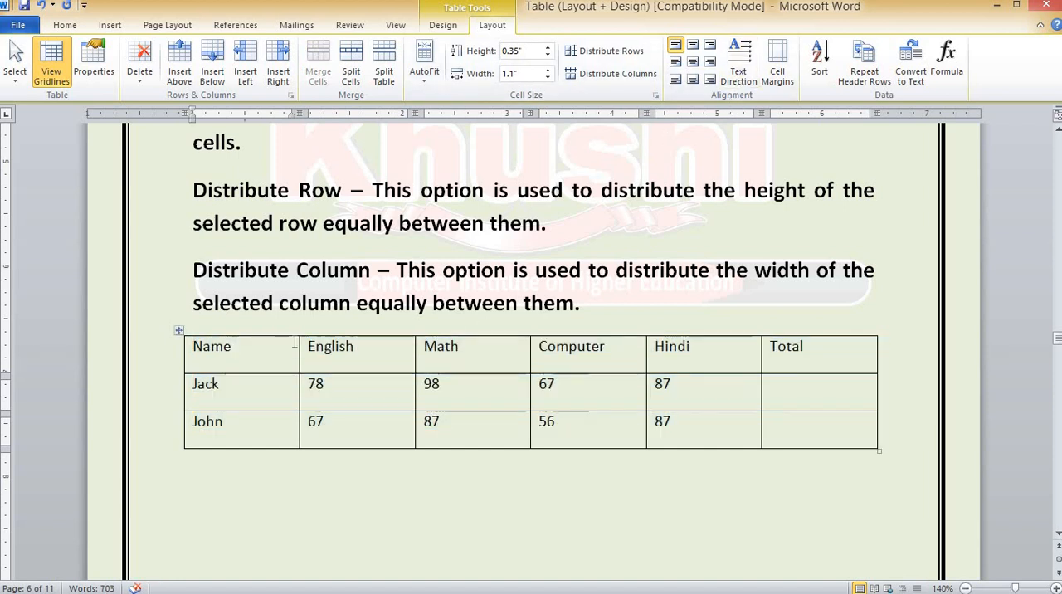
# Copy the whole marks table and paste it below the Cell Margin description in the Alignment section
pyautogui.click(178, 331)
pyautogui.hotkey('ctrl', 'c')
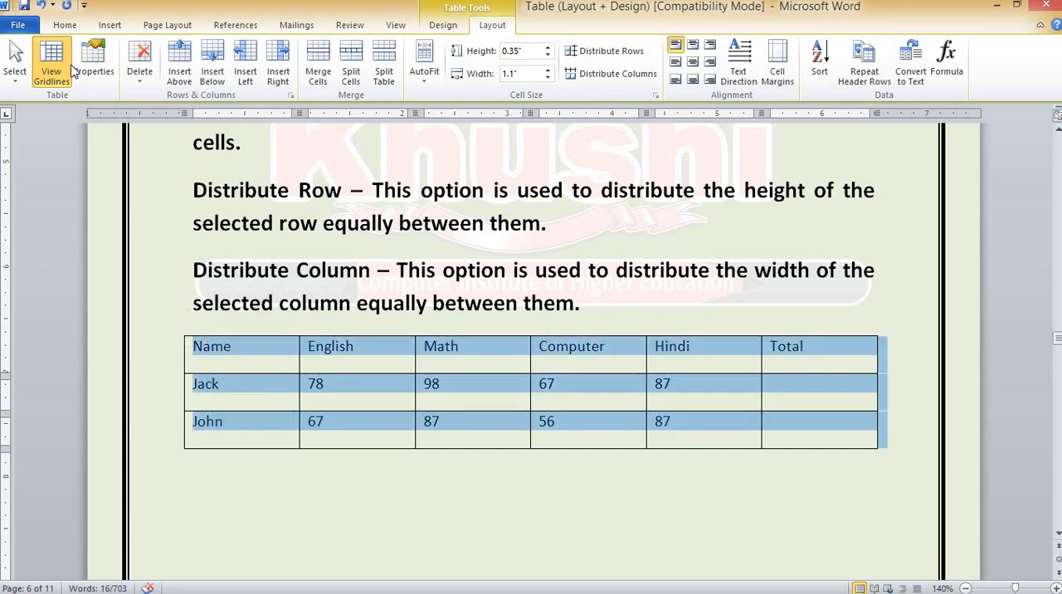
pyautogui.click(64, 24)
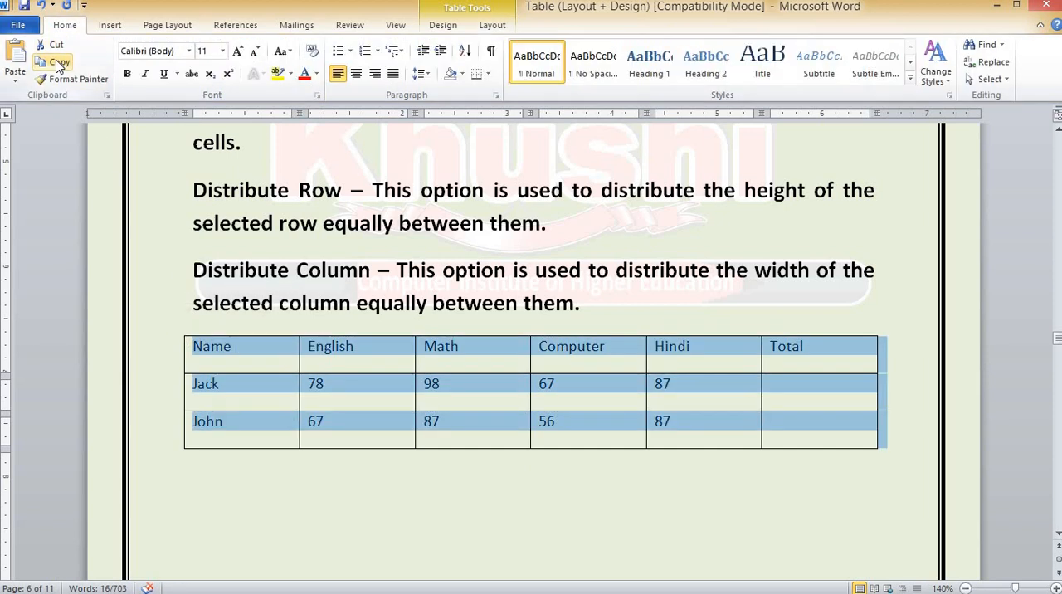
pyautogui.click(58, 64)
pyautogui.scroll(-10, 282, 398)
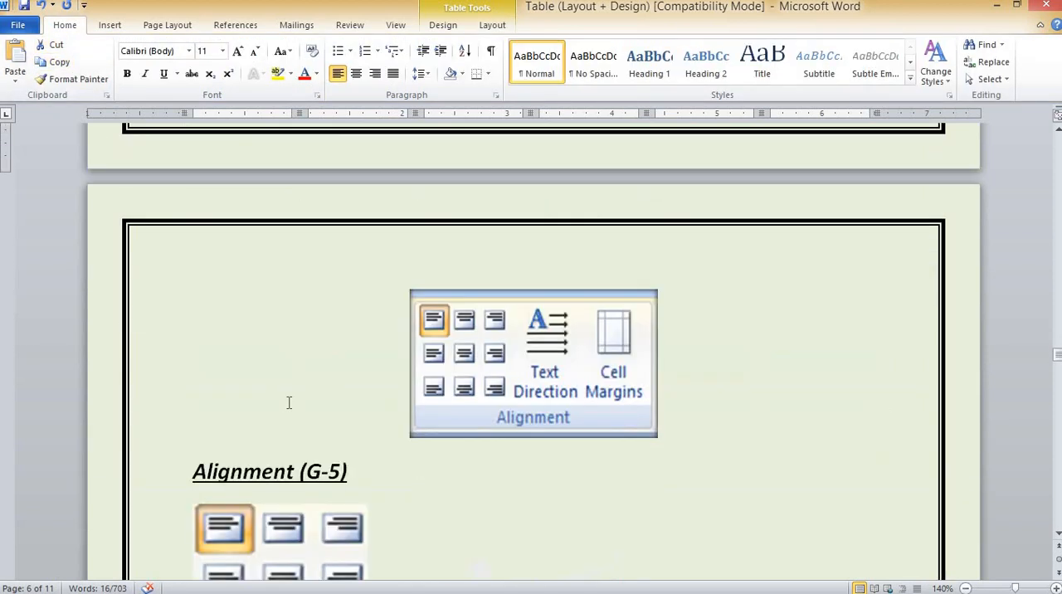
pyautogui.scroll(-3, 287, 373)
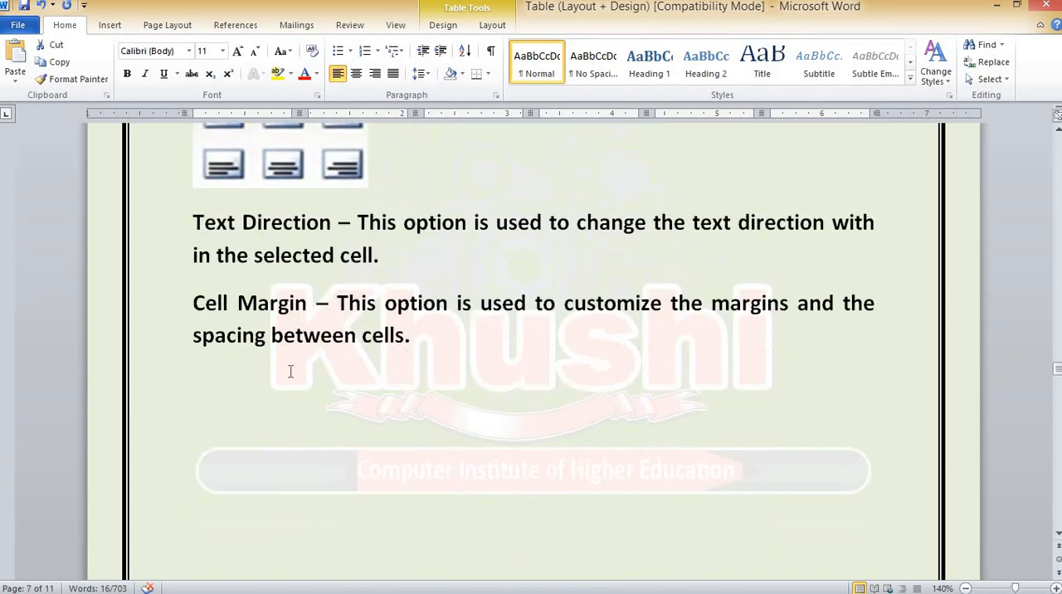
pyautogui.click(222, 376)
pyautogui.click(23, 56)
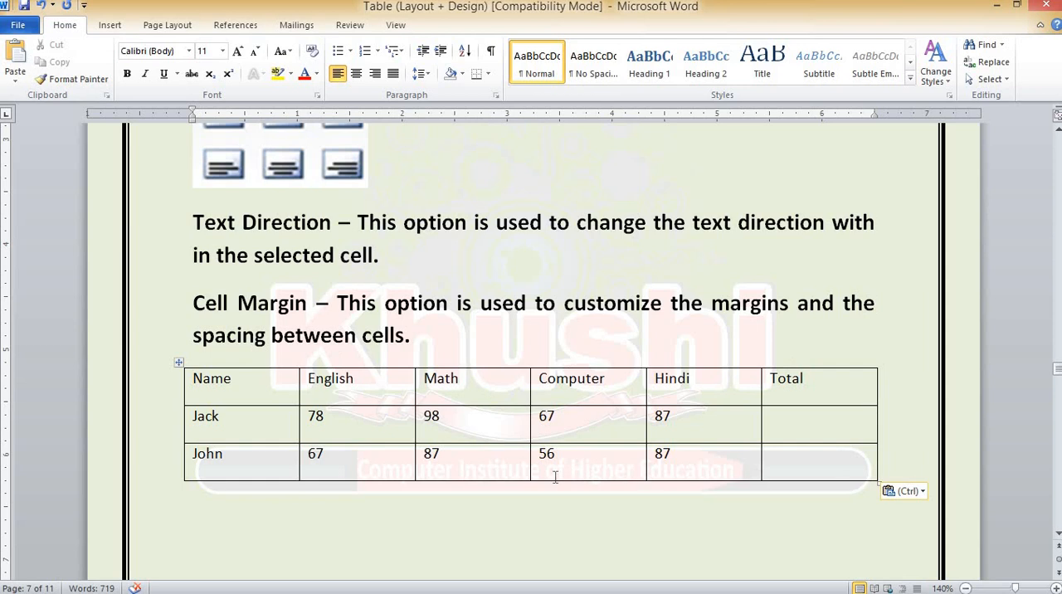
# Place the cursor in the Name cell of the pasted table and display the table layout tools
pyautogui.scroll(4, 487, 477)
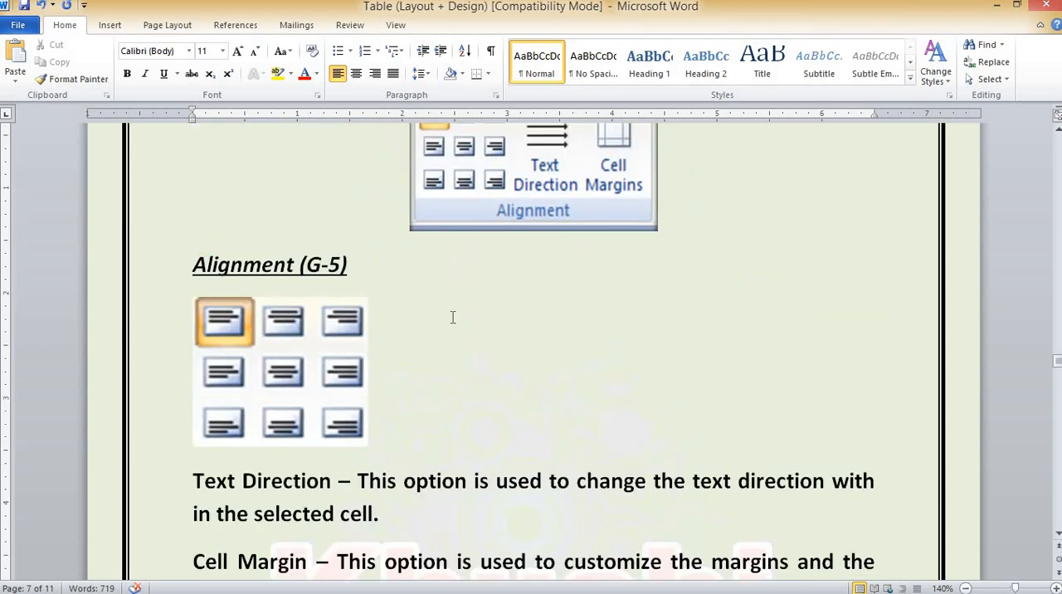
pyautogui.scroll(-4, 447, 332)
pyautogui.click(249, 380)
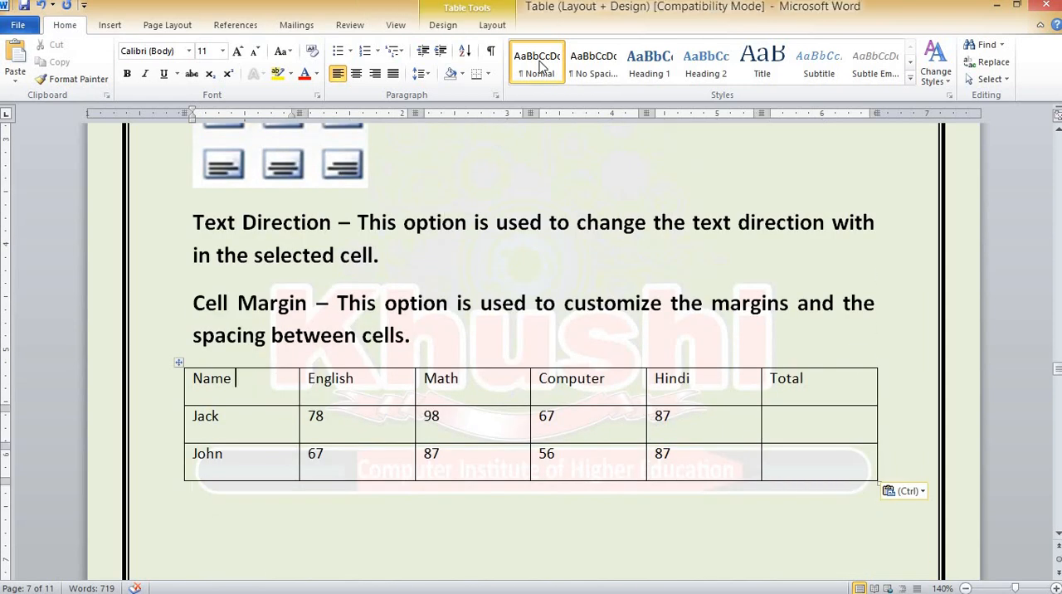
pyautogui.click(491, 25)
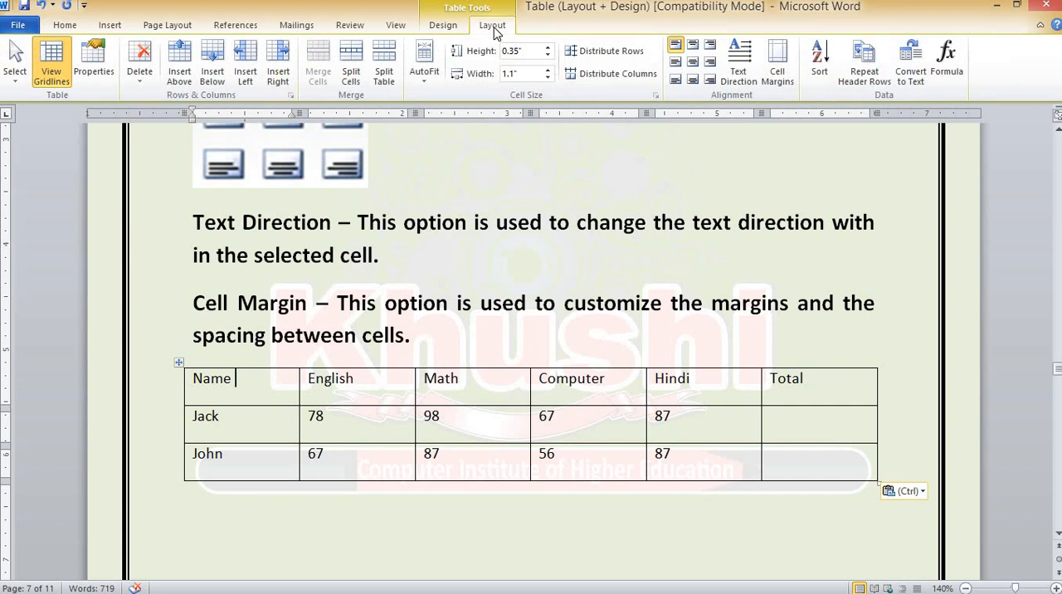
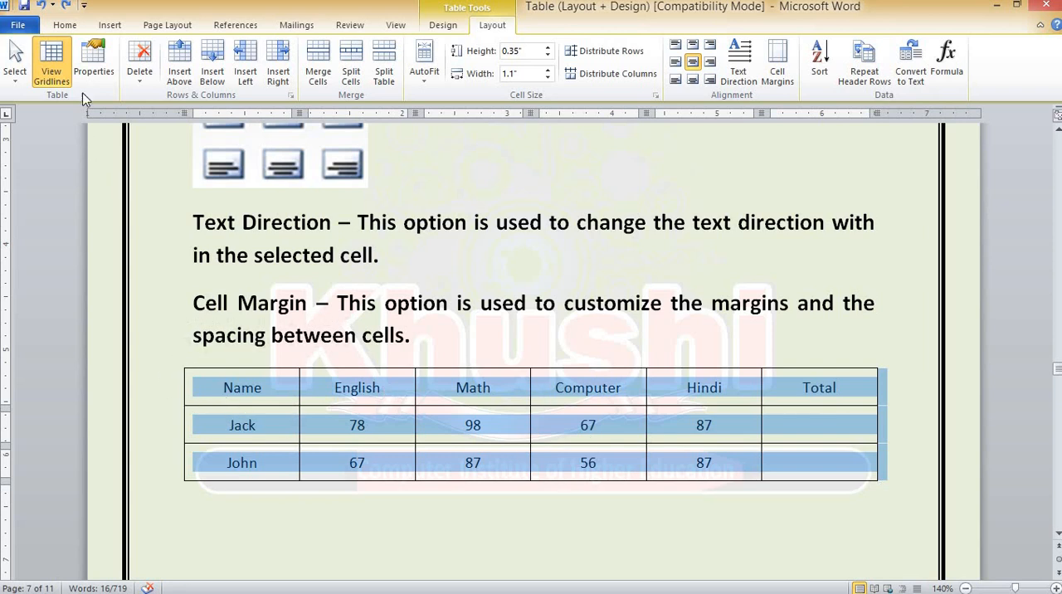
# Copy the marks table, paste it below the Fx Formula description, and display the table layout tools for the pasted copy
pyautogui.click(65, 25)
pyautogui.click(58, 62)
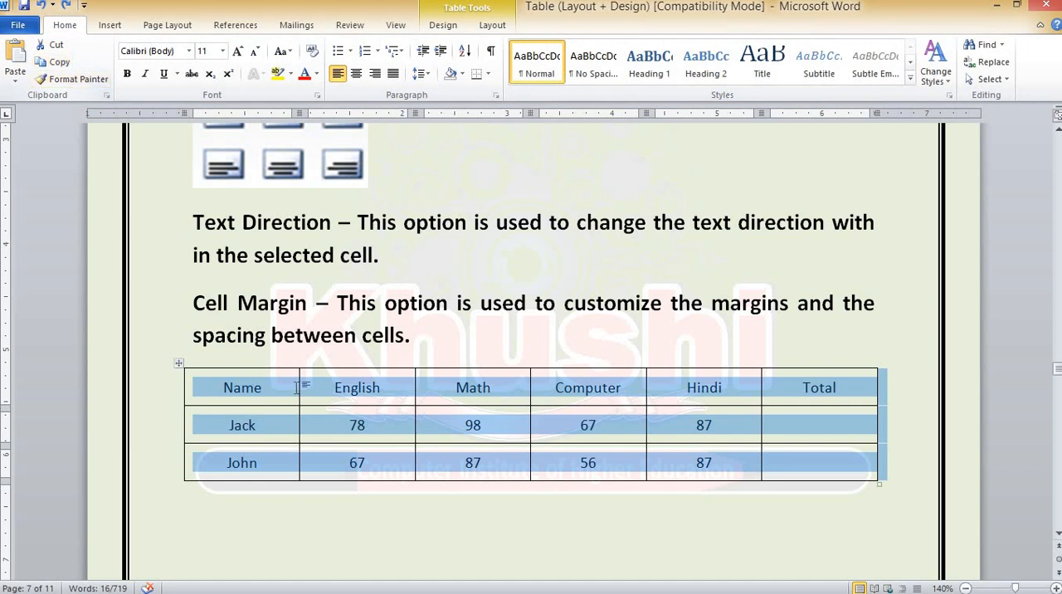
pyautogui.scroll(-10, 296, 387)
pyautogui.scroll(-10, 296, 388)
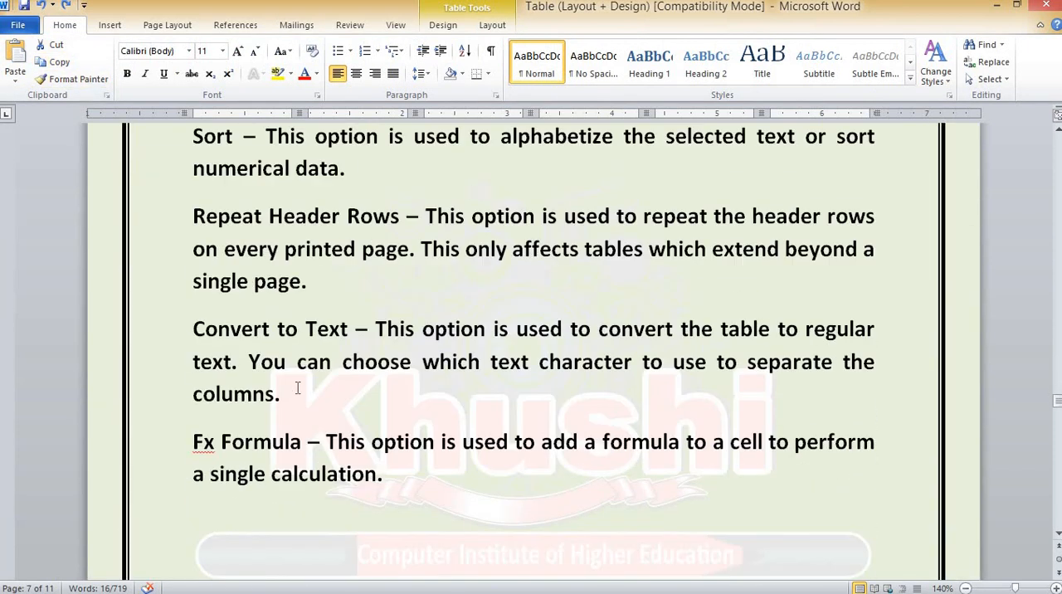
pyautogui.click(15, 58)
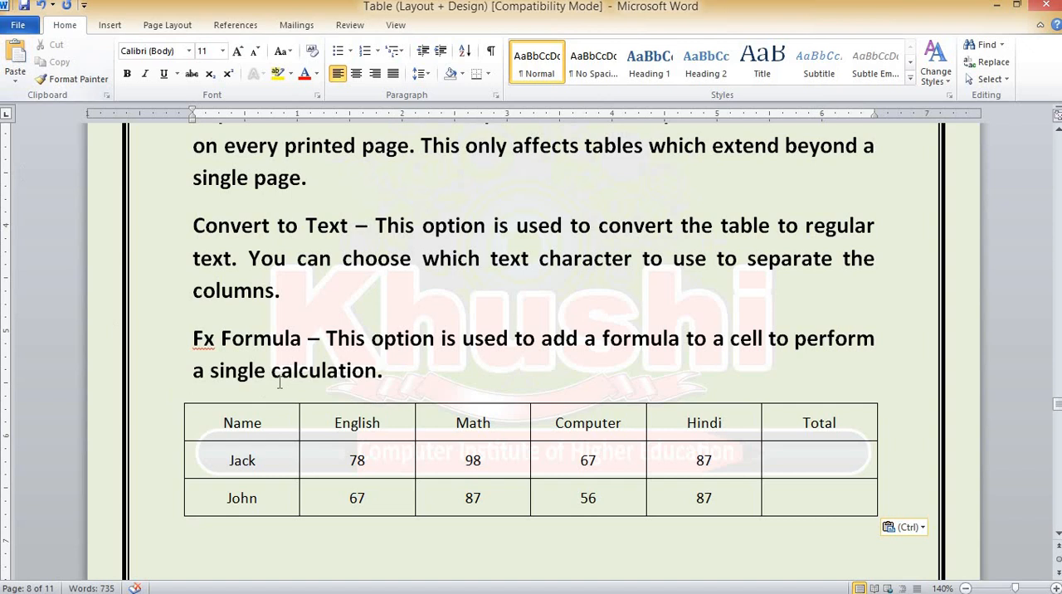
pyautogui.click(270, 427)
pyautogui.click(491, 26)
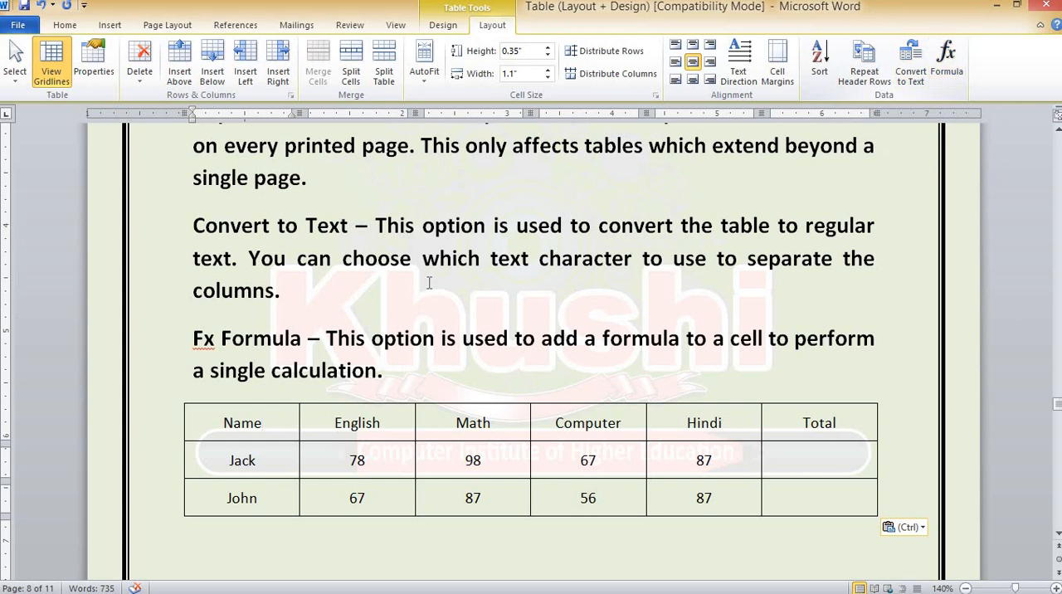
# Add a row at the end of the pasted table with a student's name and the marks 45, 65, 78 and 76
pyautogui.scroll(1, 429, 283)
pyautogui.scroll(2, 243, 212)
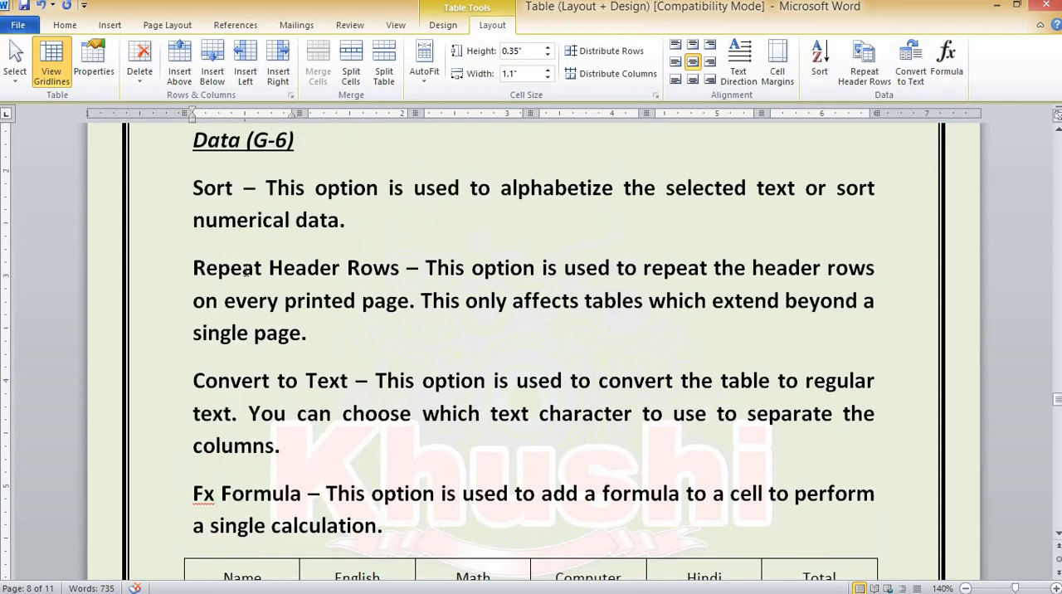
pyautogui.scroll(-3, 246, 272)
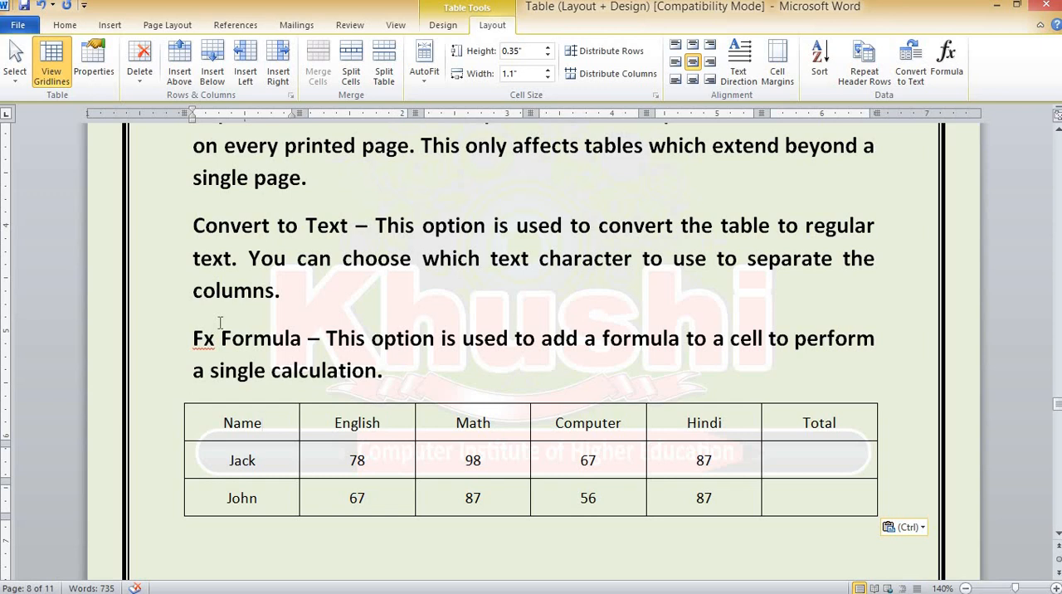
pyautogui.scroll(5, 232, 298)
pyautogui.scroll(-6, 241, 290)
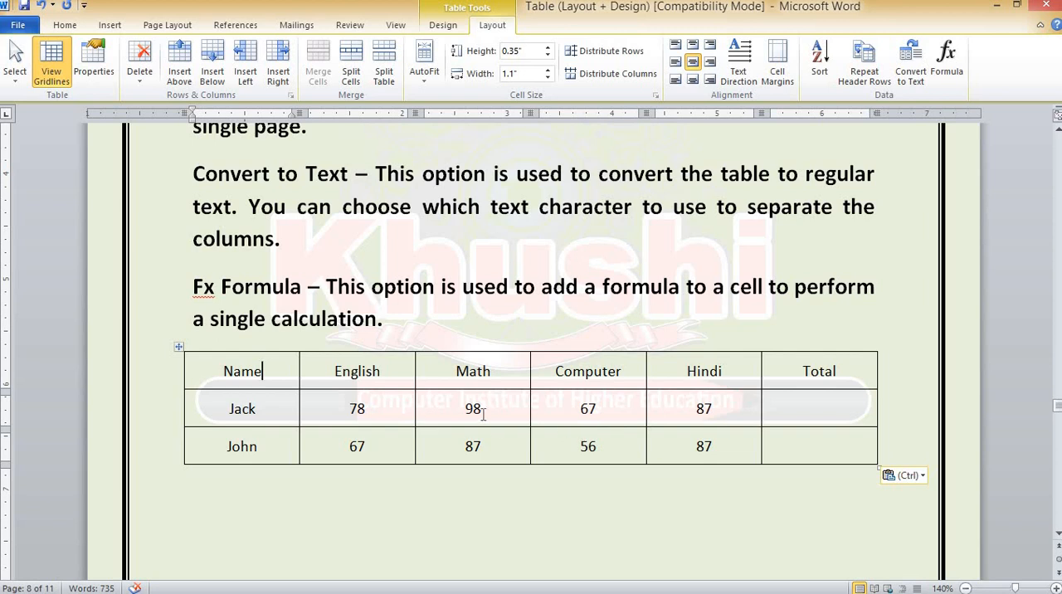
pyautogui.click(802, 449)
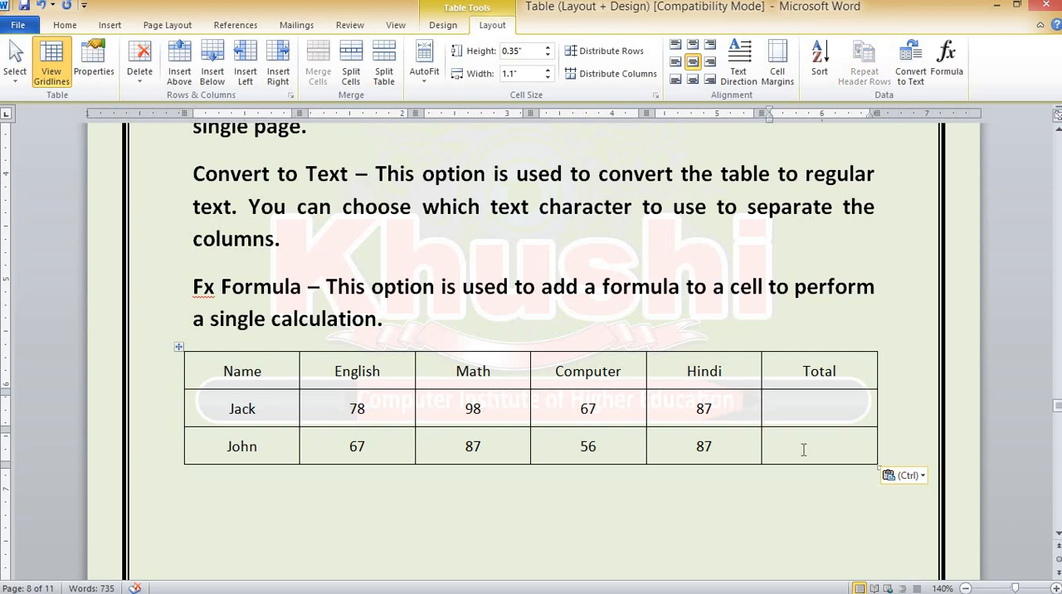
pyautogui.press('Tab')
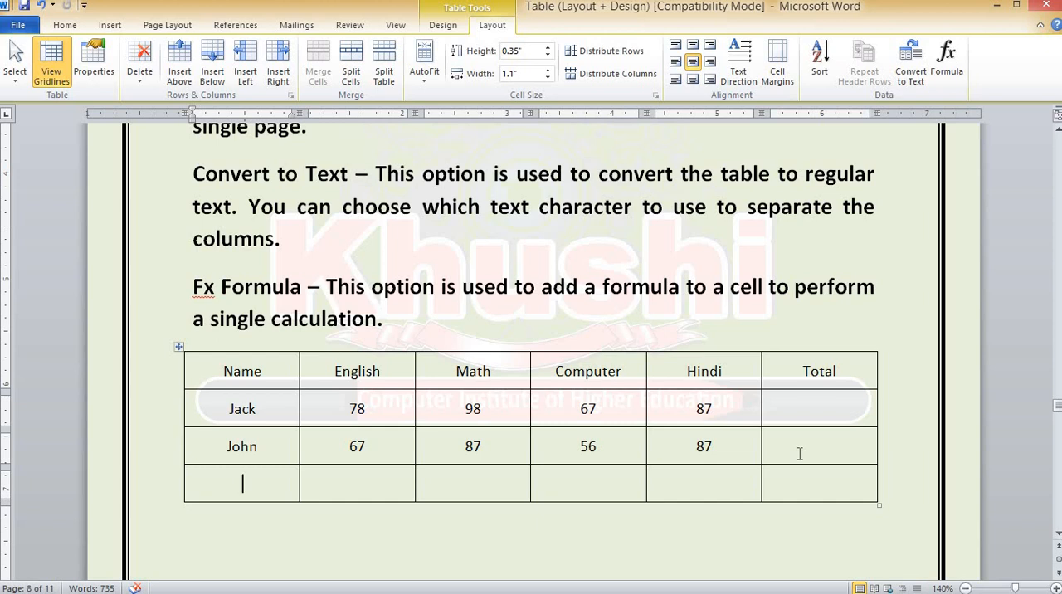
pyautogui.write('Abhi')
pyautogui.press('Tab')
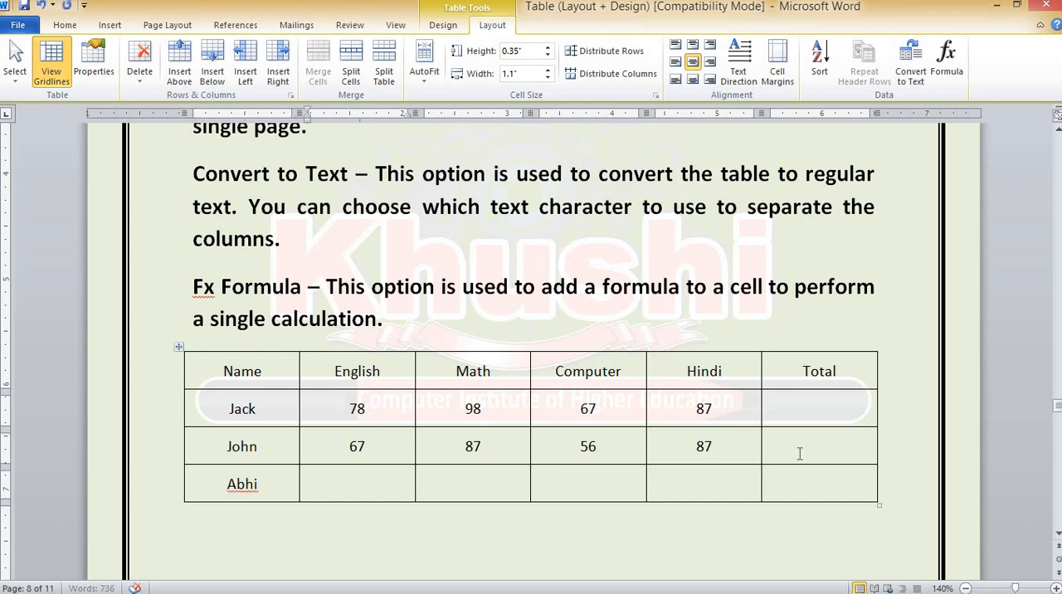
pyautogui.write('45')
pyautogui.press('Tab')
pyautogui.write('65')
pyautogui.press('Tab')
pyautogui.write('78')
pyautogui.press('Tab')
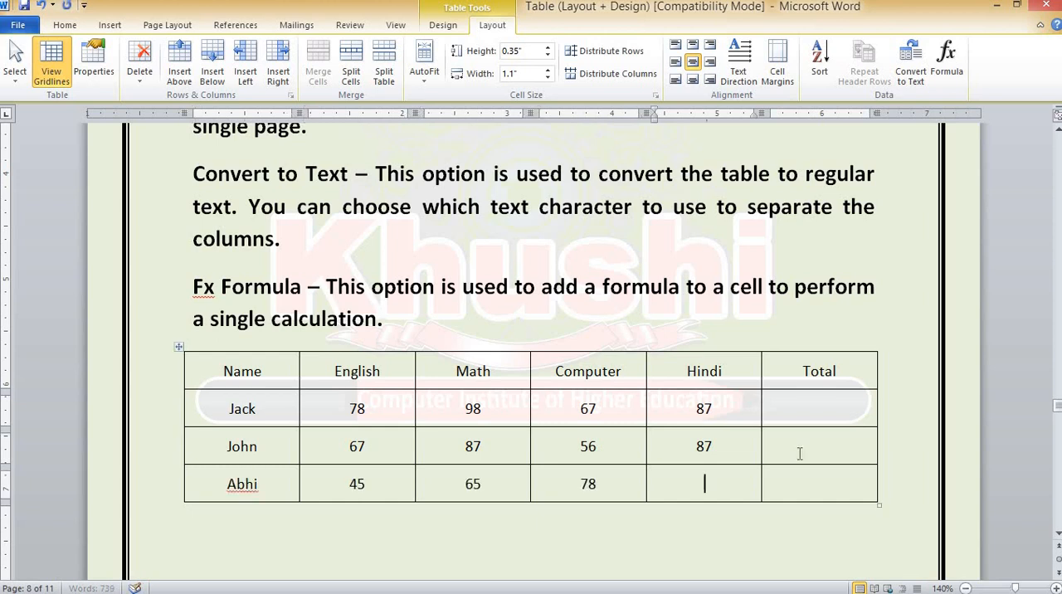
pyautogui.write('76')
pyautogui.press('Tab')
# Add another row at the end of the table with a student's name and the marks 67, 87, 56 and 78
pyautogui.press('Tab')
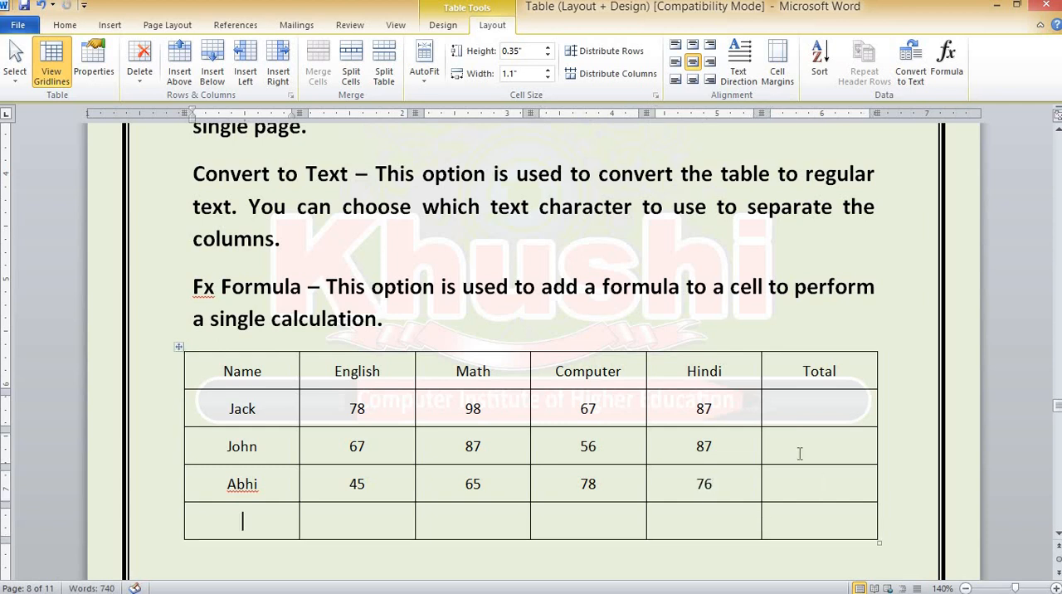
pyautogui.write('Prince')
pyautogui.press('Tab')
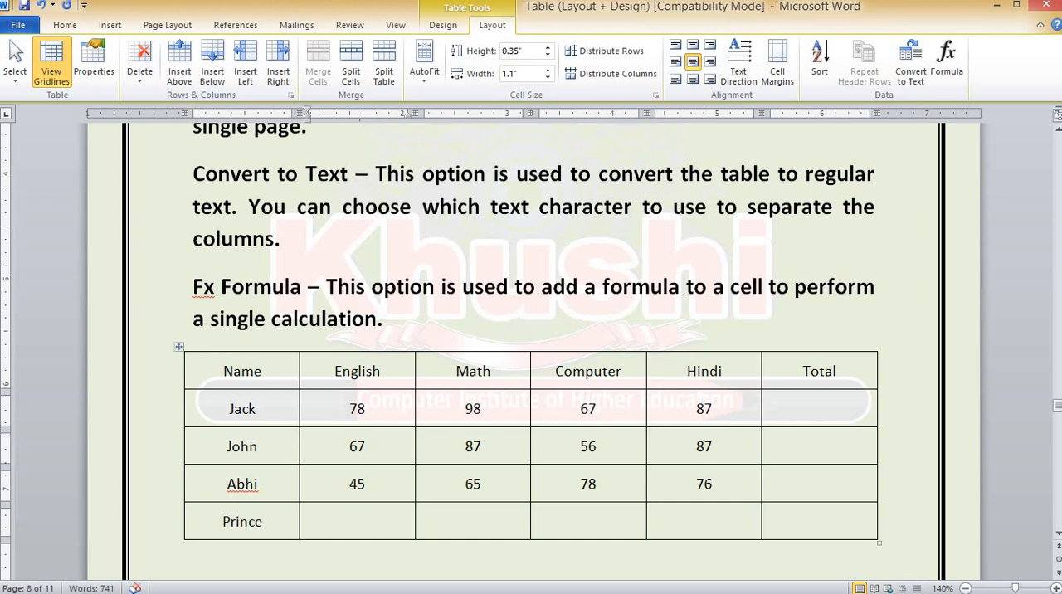
pyautogui.write('67')
pyautogui.press('Tab')
pyautogui.write('87')
pyautogui.press('Tab')
pyautogui.write('56')
pyautogui.press('Tab')
pyautogui.write('78')
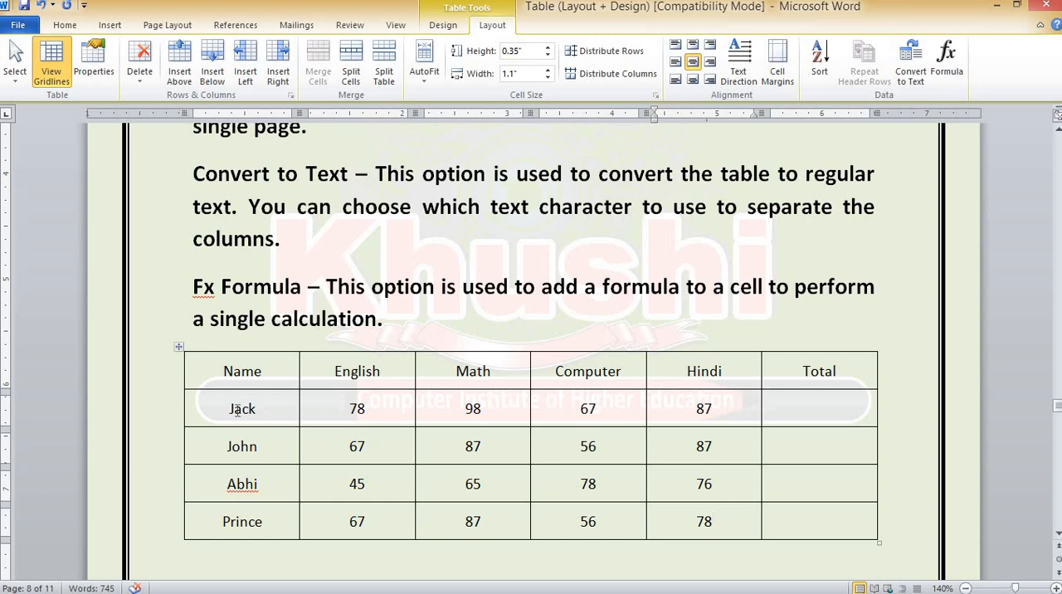
# Select the student rows from Name to Hindi without the header, and sort them by Column 1 as text in ascending order
pyautogui.moveTo(237, 409); pyautogui.dragTo(704, 521)
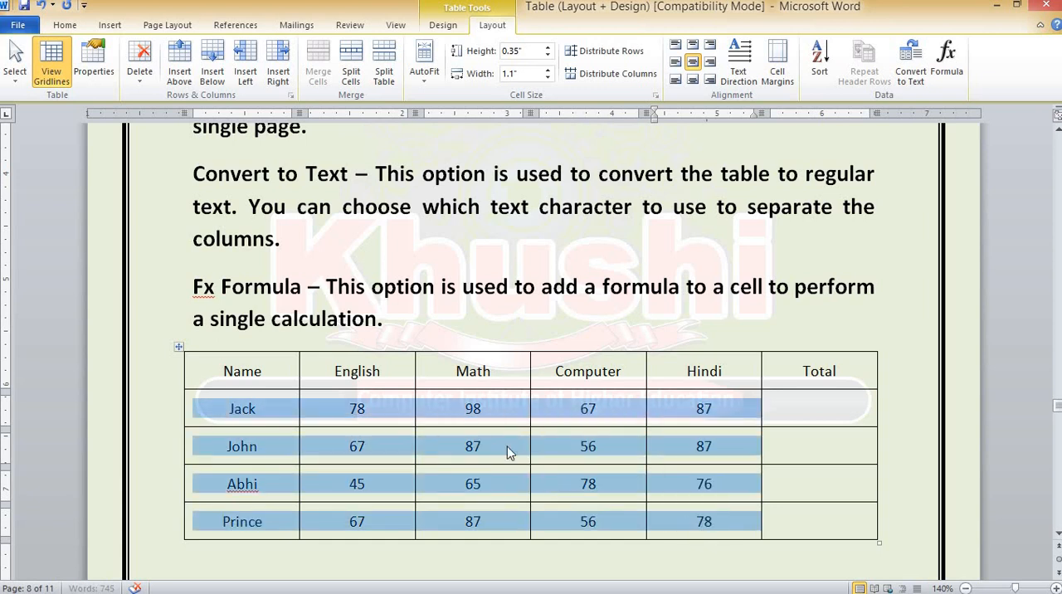
pyautogui.click(257, 409)
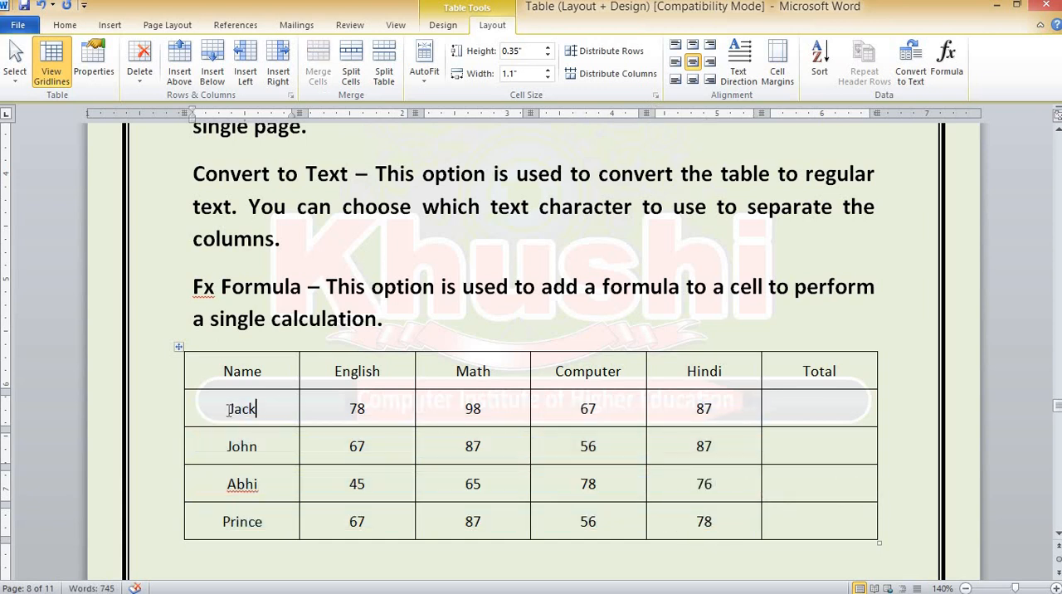
pyautogui.click(229, 409)
pyautogui.moveTo(232, 409); pyautogui.dragTo(714, 521)
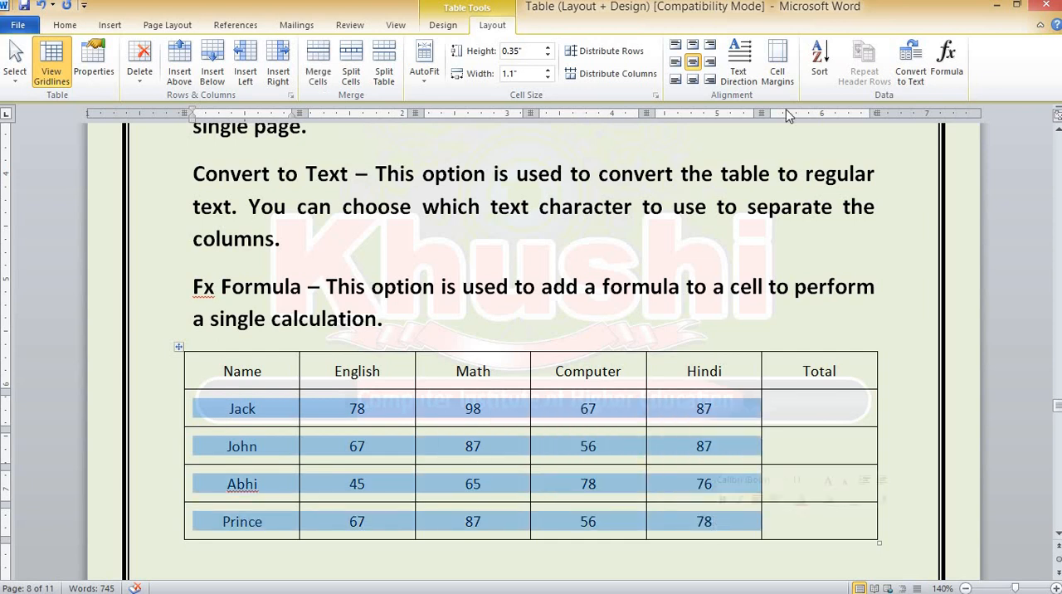
pyautogui.click(820, 63)
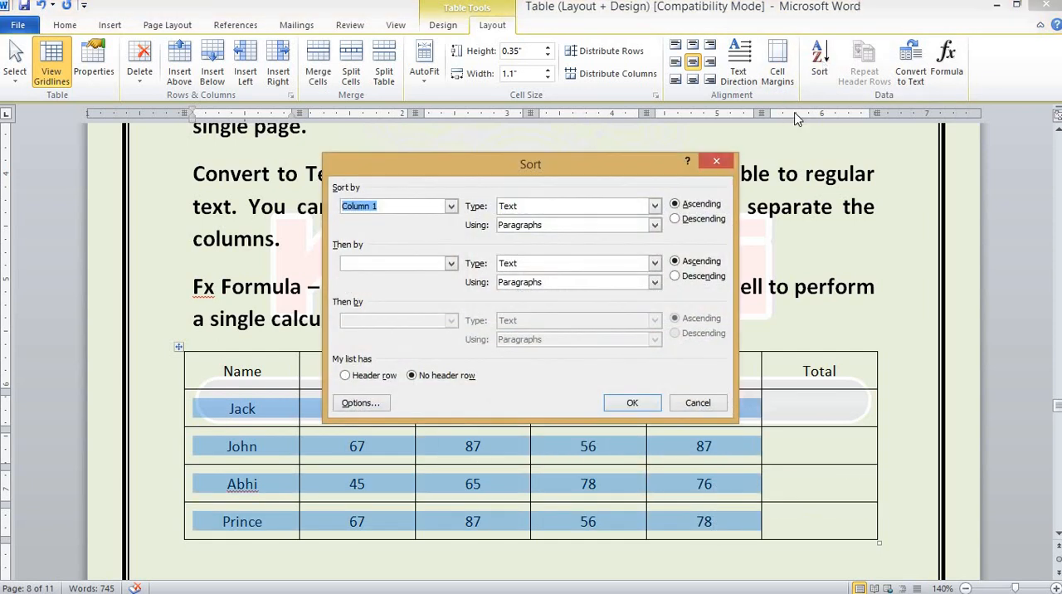
pyautogui.click(676, 205)
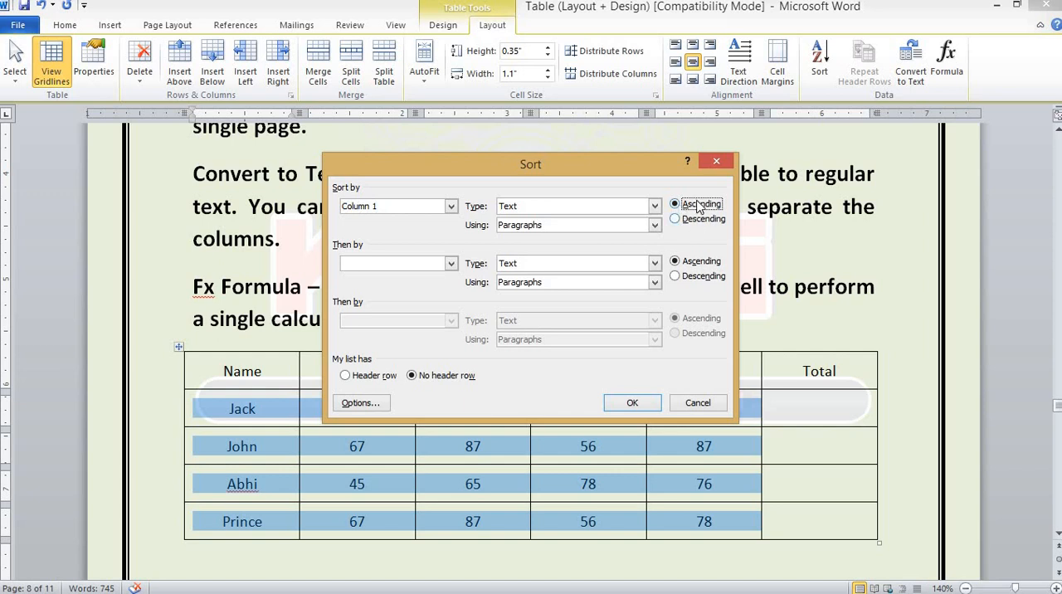
pyautogui.click(630, 403)
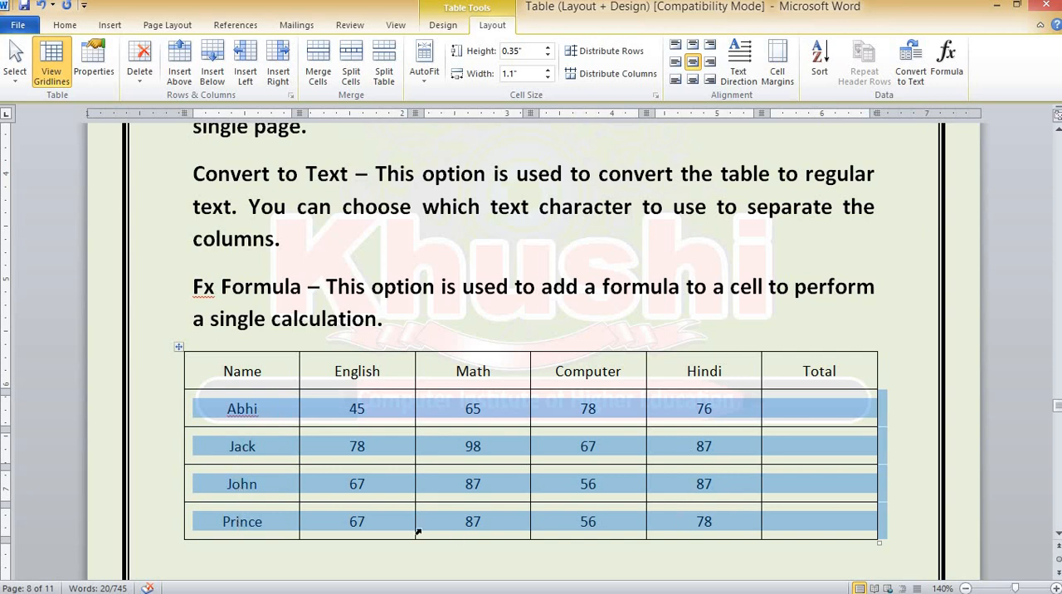
# Sort the student rows by Column 1 in descending order, and sort them back into ascending order
pyautogui.click(819, 62)
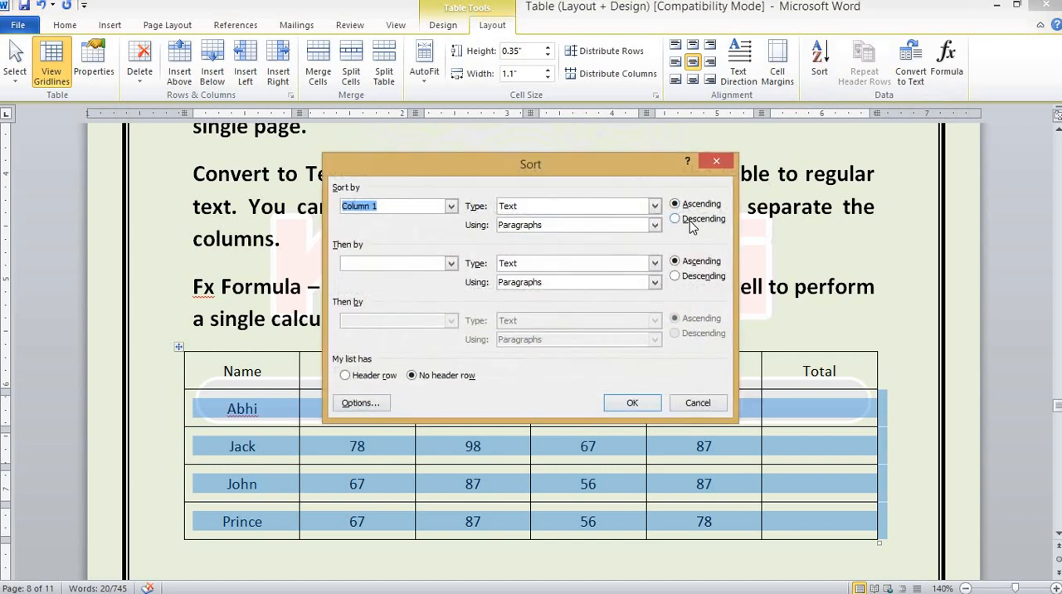
pyautogui.click(674, 218)
pyautogui.click(630, 401)
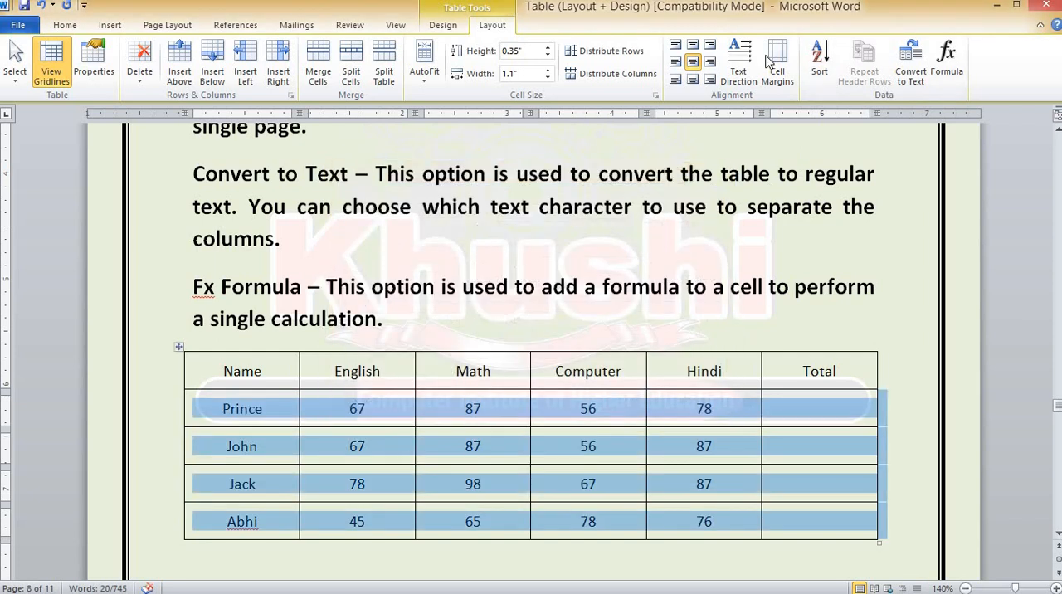
pyautogui.click(820, 62)
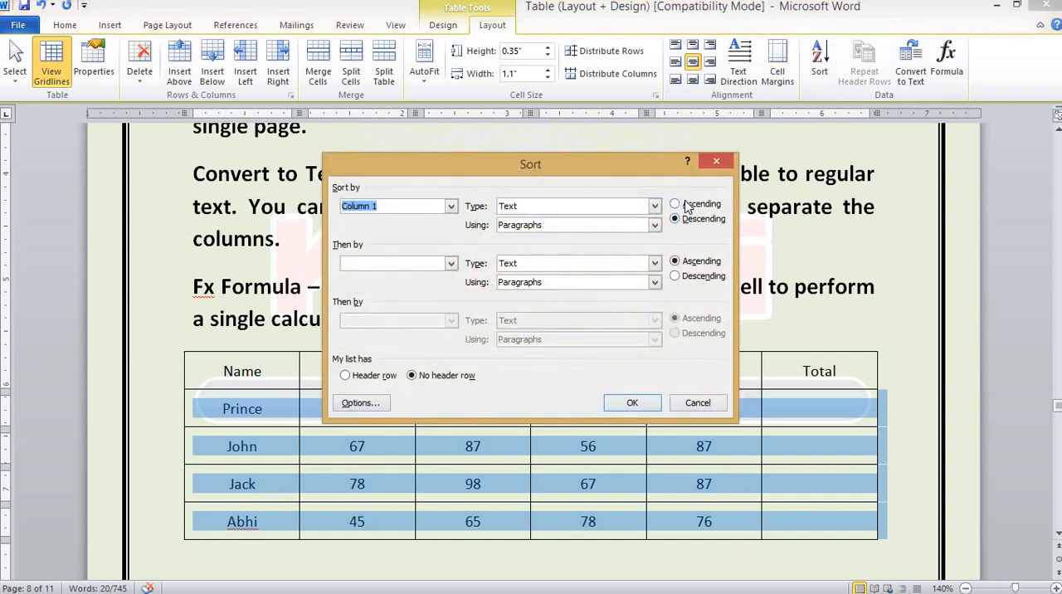
pyautogui.click(682, 204)
pyautogui.click(631, 400)
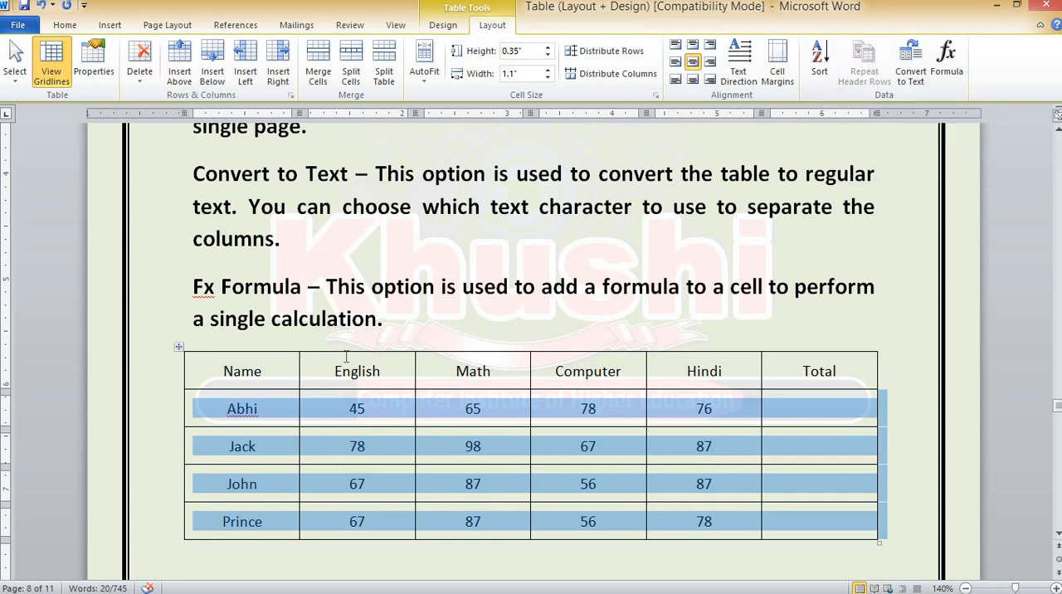
# Append empty rows to the end of the marks table until it extends onto the next page with three rows there
pyautogui.scroll(3, 342, 332)
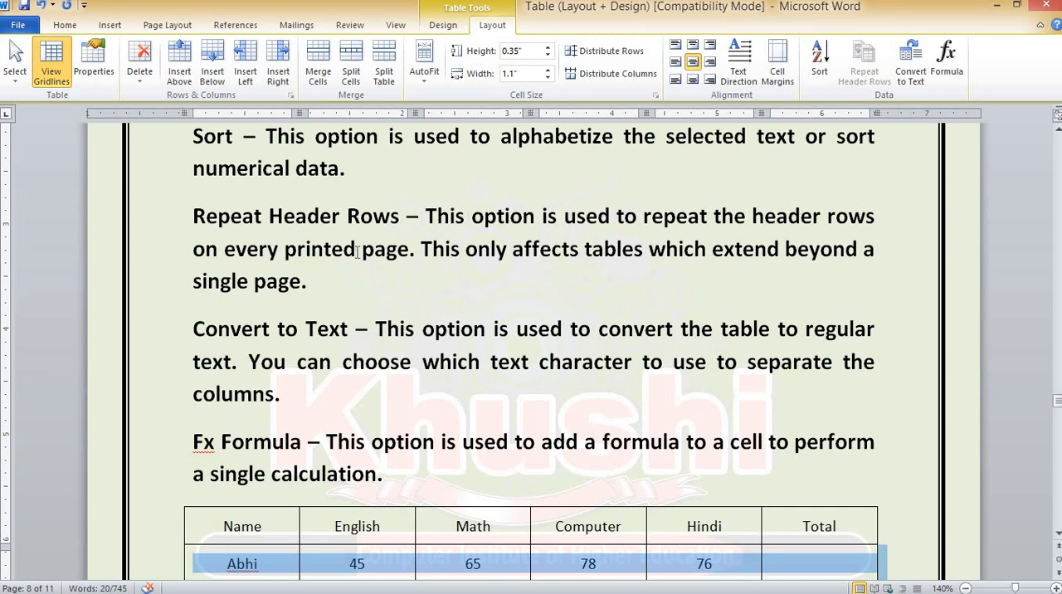
pyautogui.scroll(-4, 405, 394)
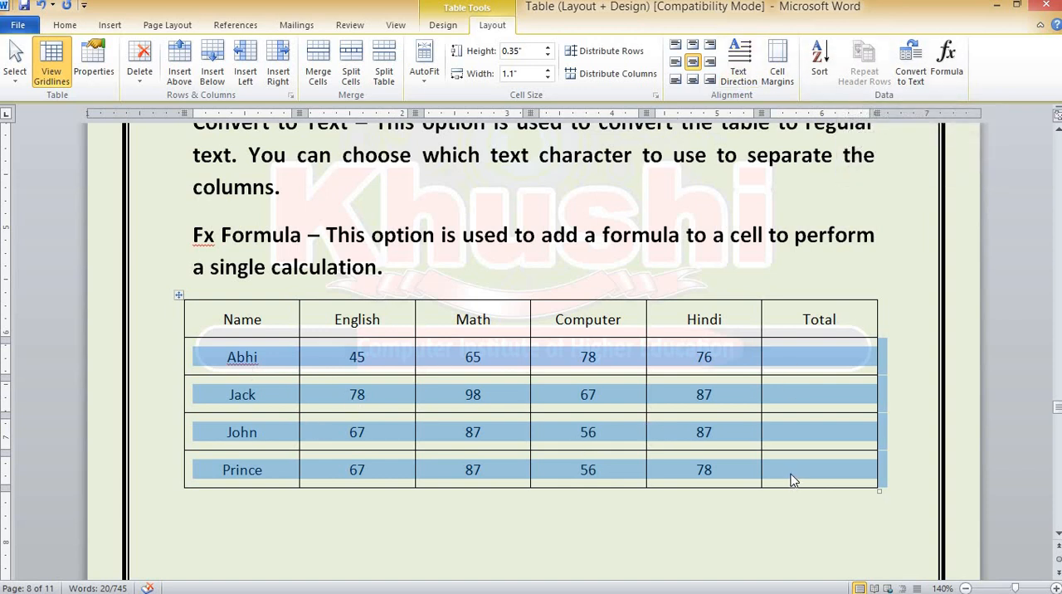
pyautogui.scroll(-3, 785, 469)
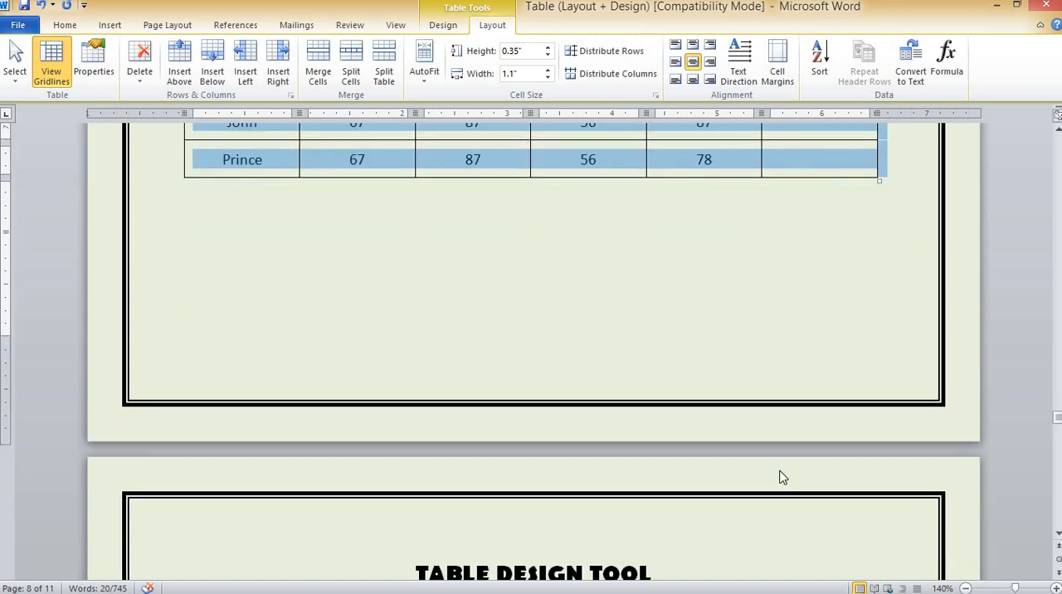
pyautogui.scroll(2, 780, 469)
pyautogui.scroll(2, 779, 469)
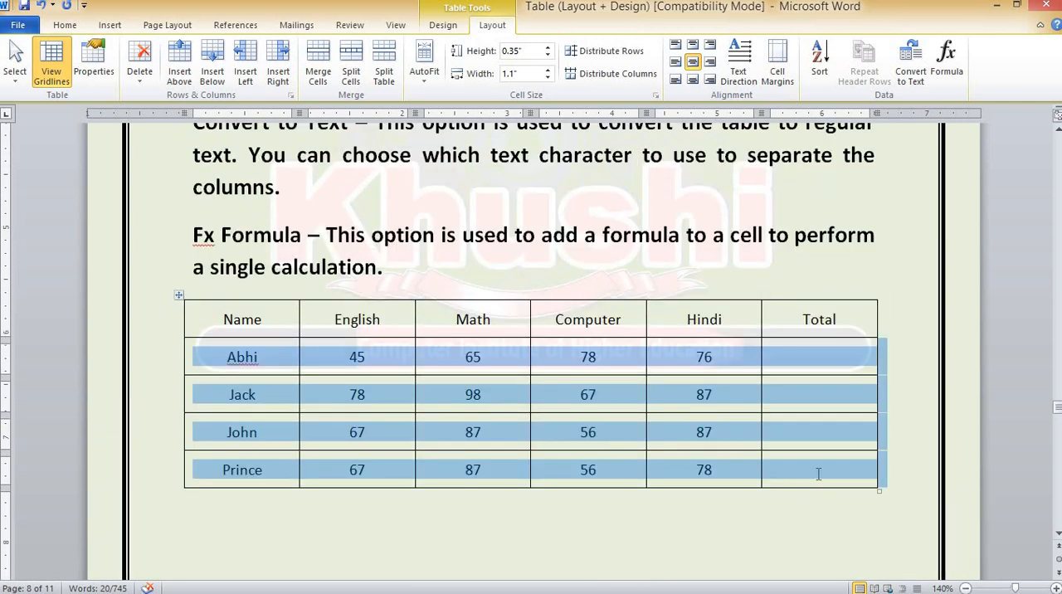
pyautogui.click(820, 469)
pyautogui.press('Tab')
pyautogui.press('Tab')
pyautogui.press('Tab')
pyautogui.press('Tab')
pyautogui.press('Tab')
pyautogui.press('Tab')
pyautogui.press('Tab')
pyautogui.press('Tab')
pyautogui.press('Tab')
pyautogui.press('Tab')
pyautogui.press('Tab')
pyautogui.press('Tab')
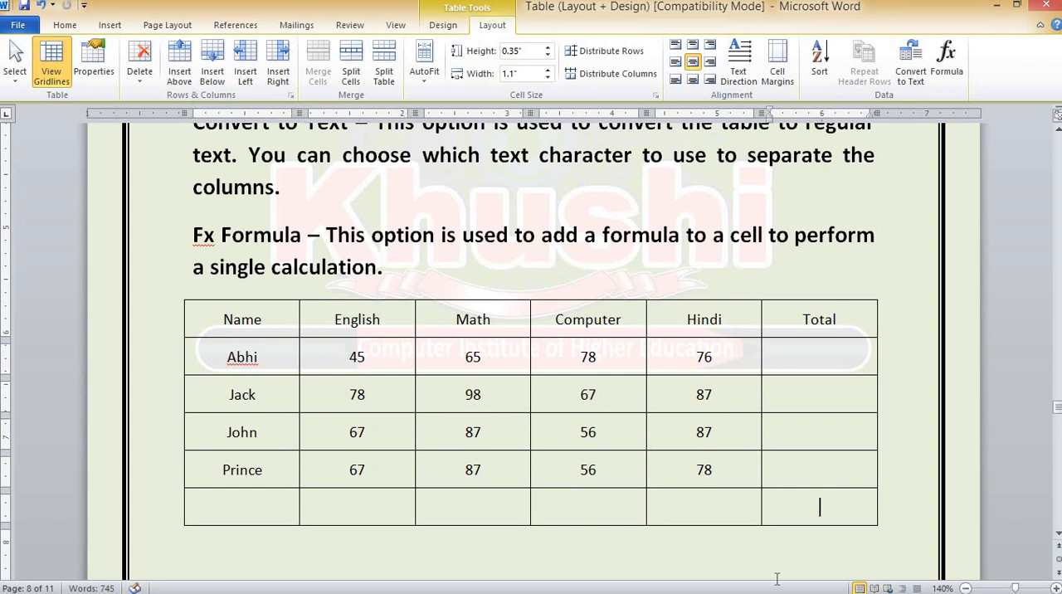
pyautogui.press('Tab')
pyautogui.press('Tab')
pyautogui.press('Tab')
pyautogui.press('Tab')
pyautogui.press('Tab')
pyautogui.press('Tab')
pyautogui.press('Tab')
pyautogui.press('Tab')
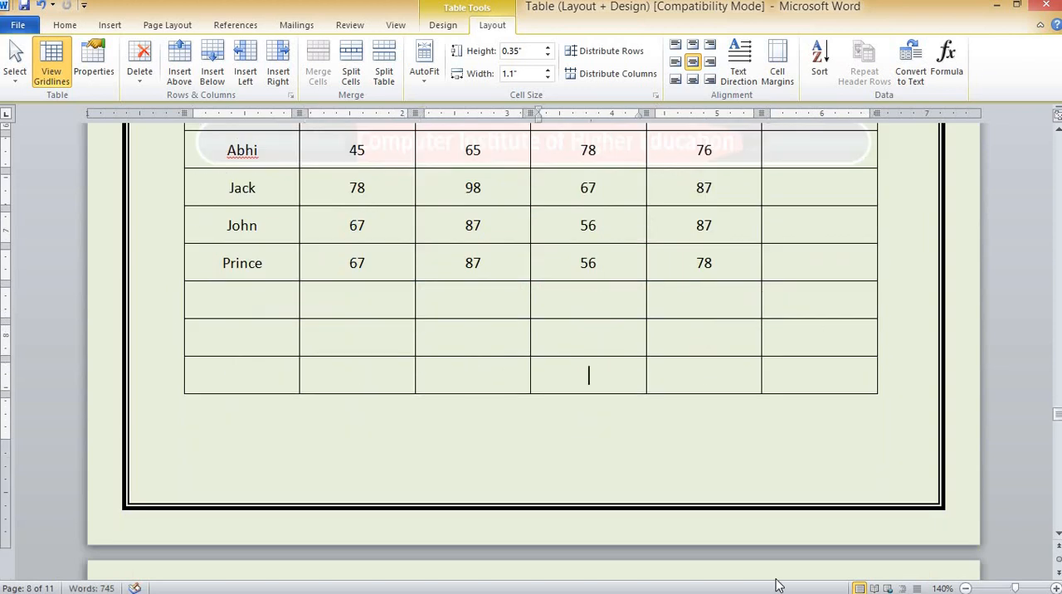
pyautogui.press('Tab')
pyautogui.press('Tab')
pyautogui.press('Tab')
pyautogui.press('Tab')
pyautogui.press('Tab')
pyautogui.press('Tab')
pyautogui.press('Tab')
pyautogui.press('Tab')
pyautogui.press('Tab')
pyautogui.press('Tab')
pyautogui.press('Tab')
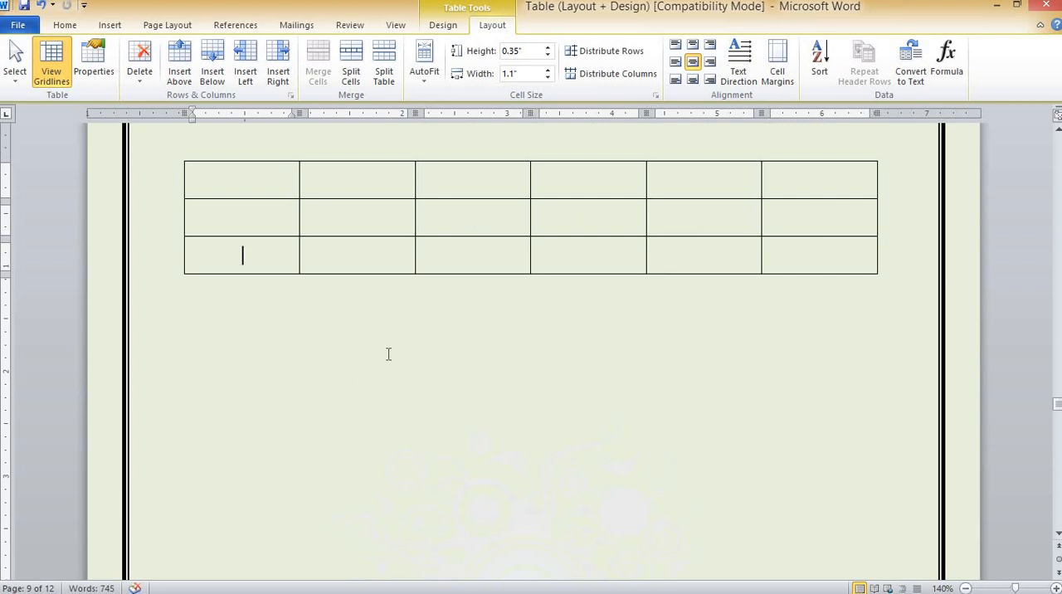
# Compare the table's header row on its first page with the empty rows that continue on the next page
pyautogui.scroll(10, 388, 355)
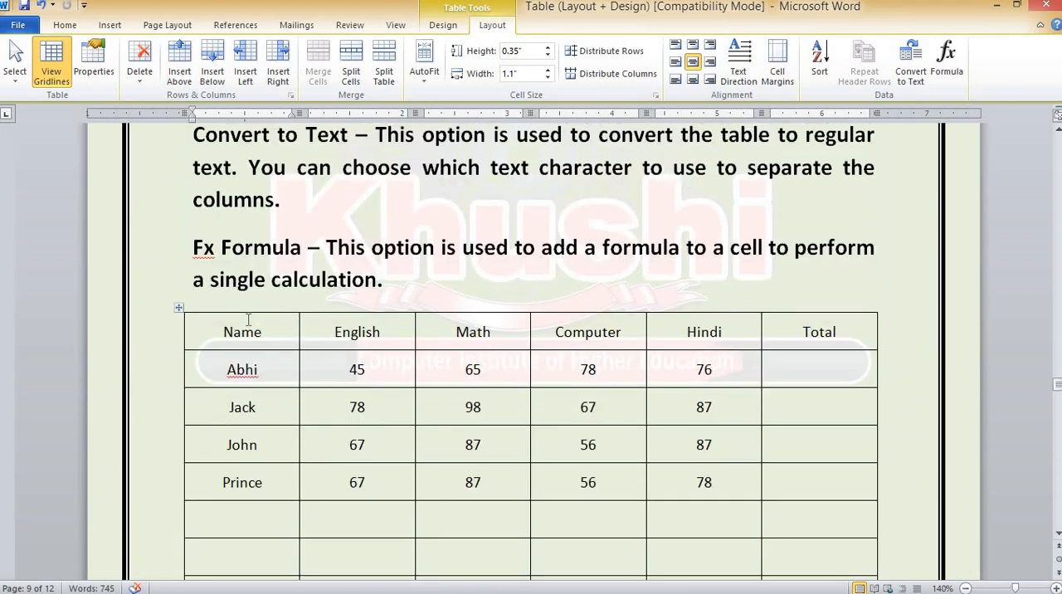
pyautogui.scroll(-10, 269, 386)
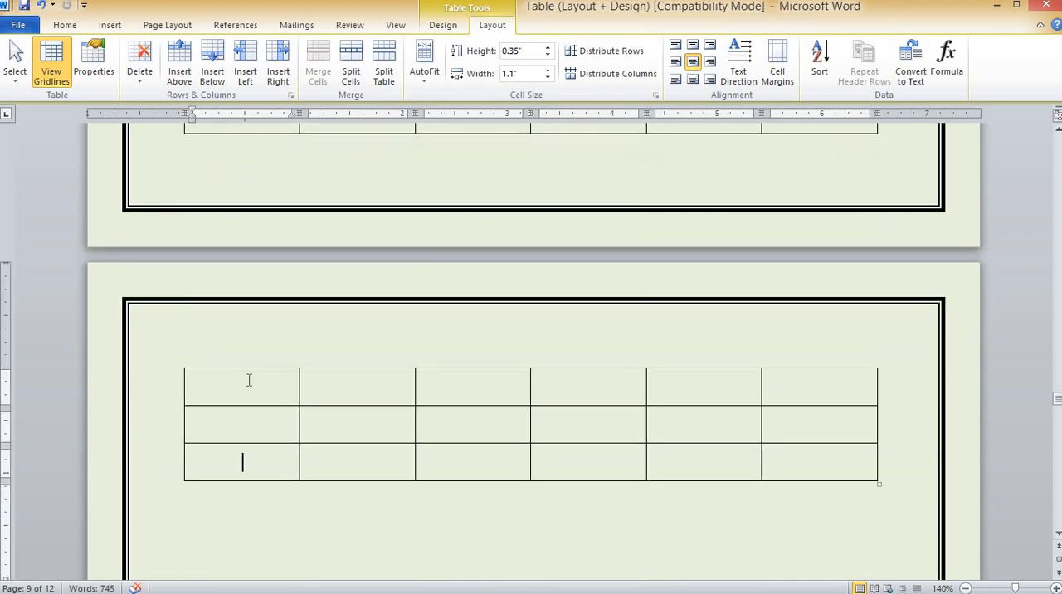
pyautogui.scroll(10, 253, 356)
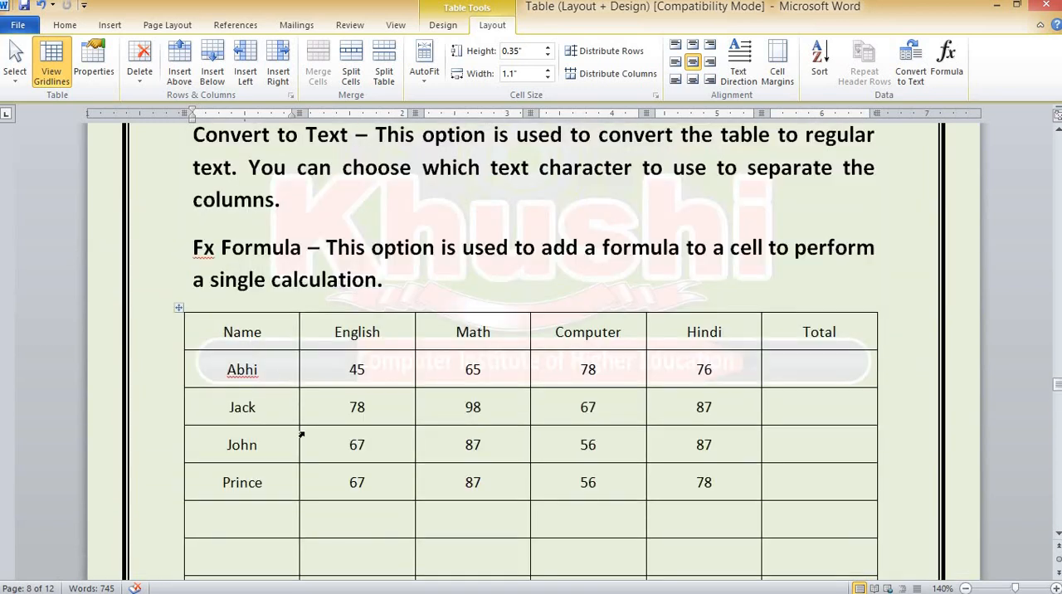
pyautogui.scroll(-3, 301, 435)
pyautogui.scroll(4, 301, 438)
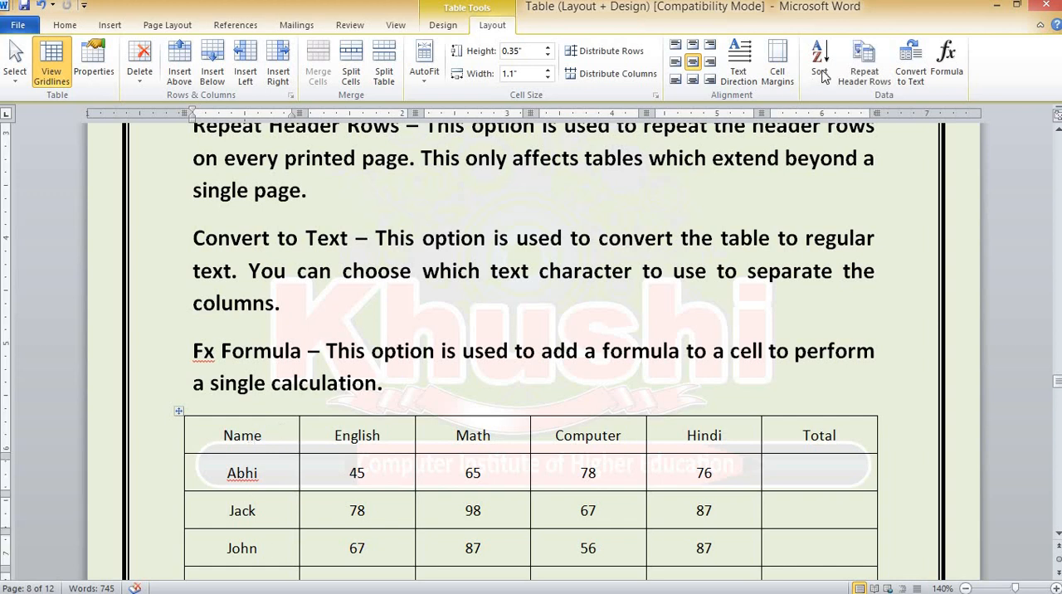
# Turn on Repeat Header Rows for the marks table and check the header on the table's next page
pyautogui.click(861, 57)
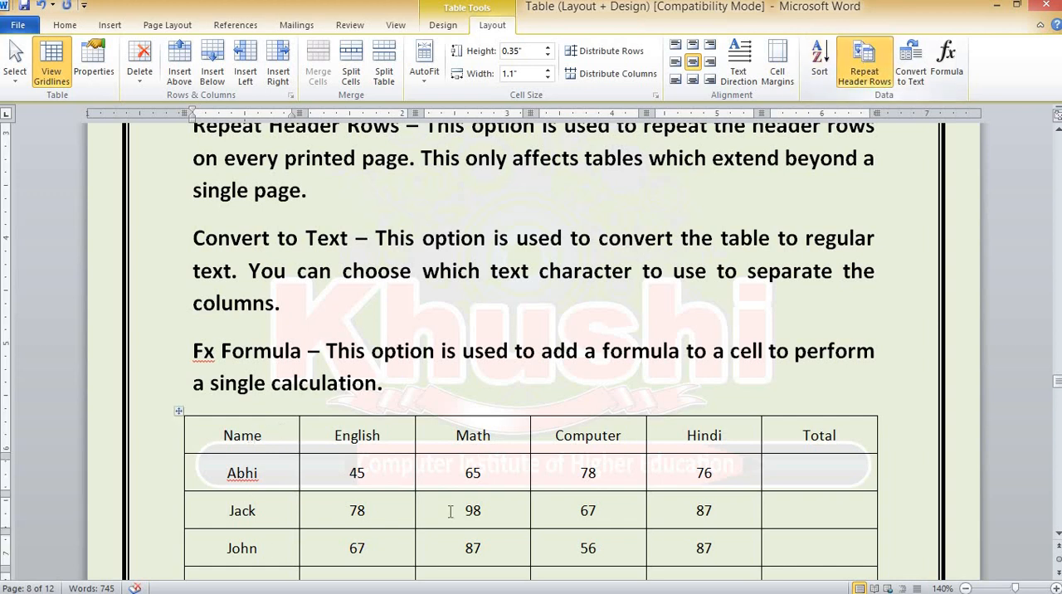
pyautogui.scroll(-5, 448, 507)
pyautogui.scroll(-4, 452, 517)
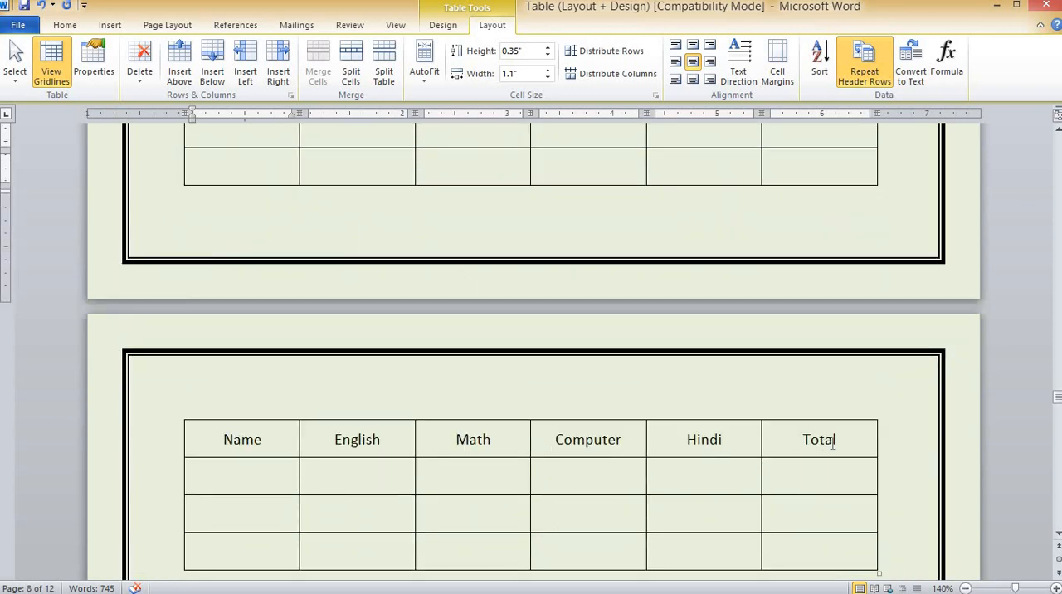
# Format the header row's text as bold, size 12 and UPPERCASE, and compare it with the repeated header on the next page
pyautogui.scroll(7, 664, 501)
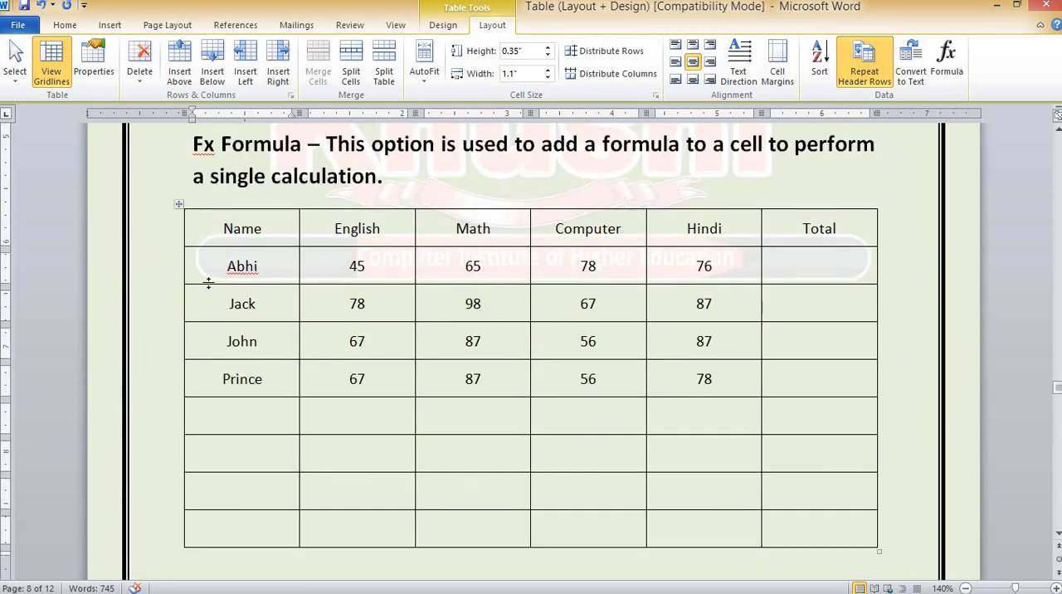
pyautogui.moveTo(216, 226); pyautogui.dragTo(799, 239)
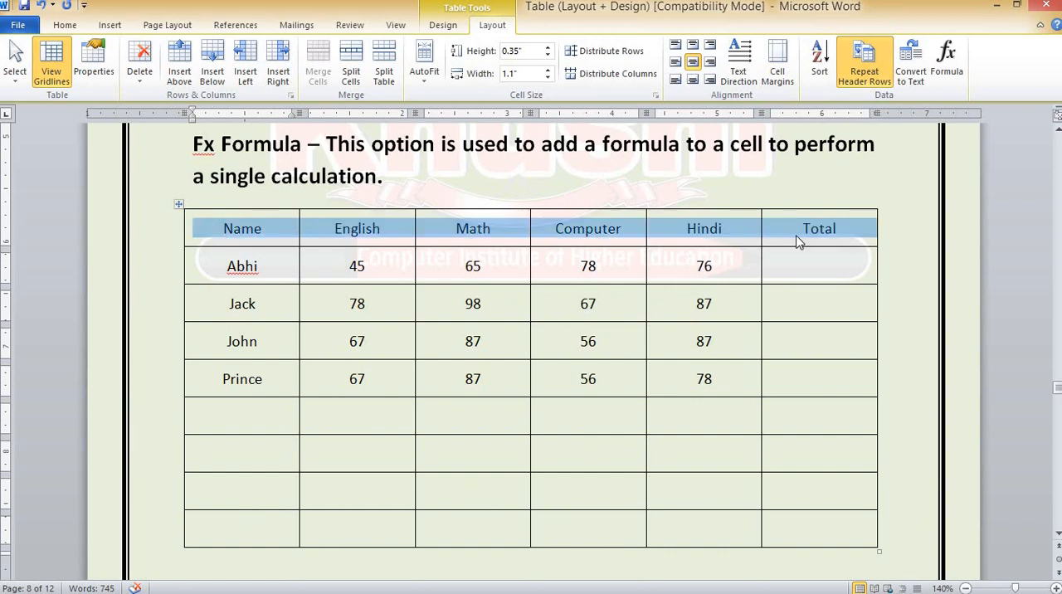
pyautogui.click(65, 25)
pyautogui.click(127, 75)
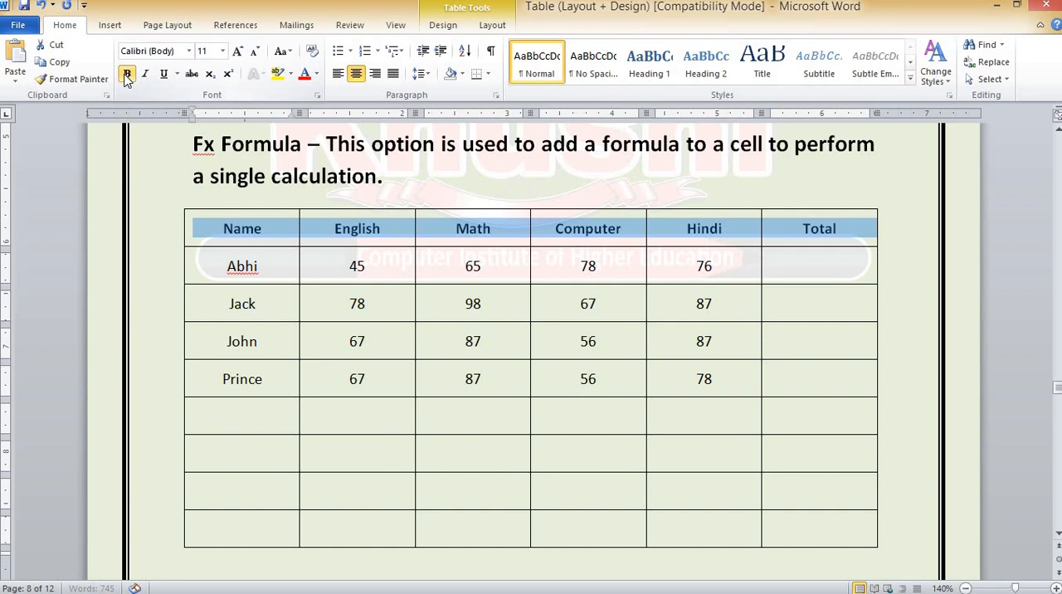
pyautogui.click(237, 52)
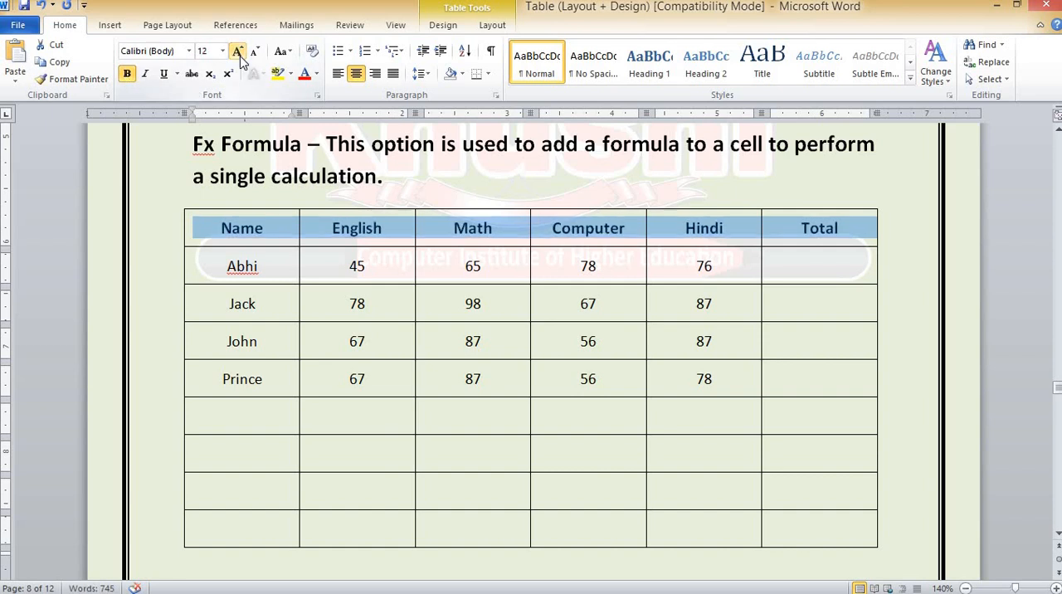
pyautogui.click(282, 52)
pyautogui.click(329, 110)
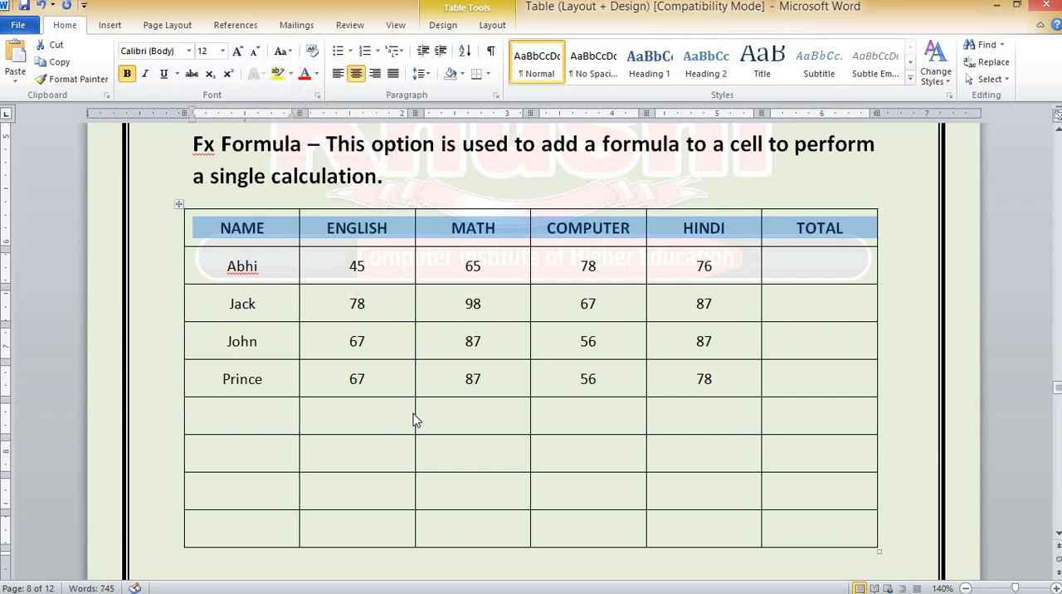
pyautogui.scroll(-8, 412, 413)
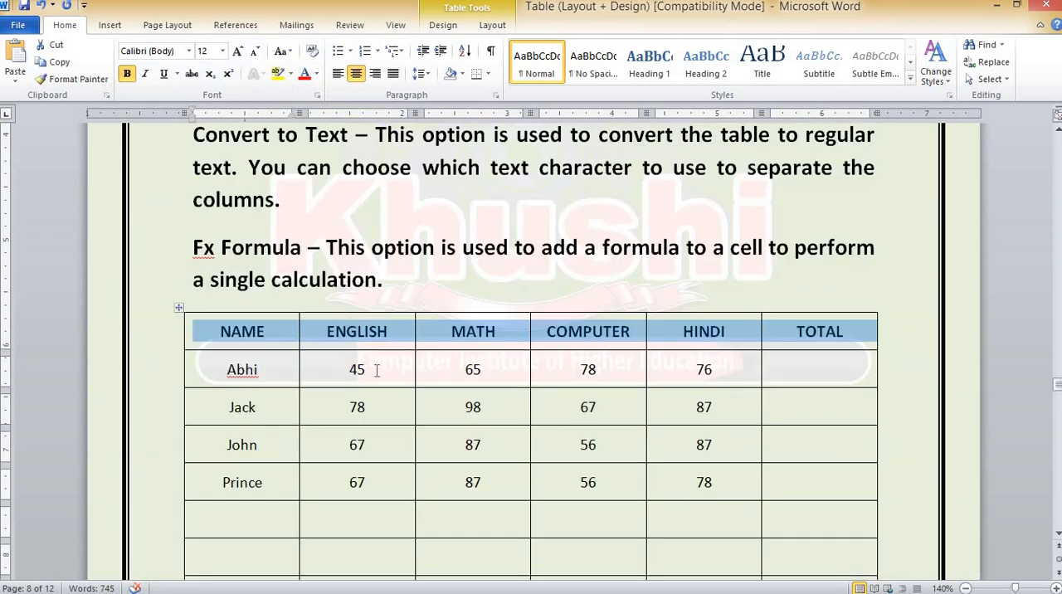
pyautogui.scroll(-3, 374, 374)
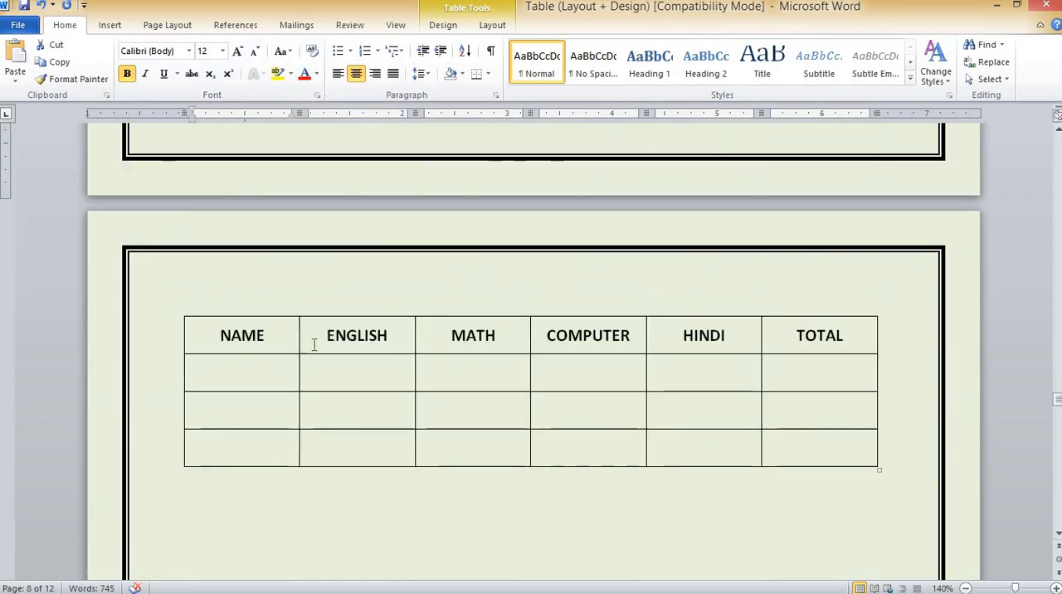
# Undo the header formatting, the repeated header row and the added empty rows, back to only the header and four student rows
pyautogui.click(489, 26)
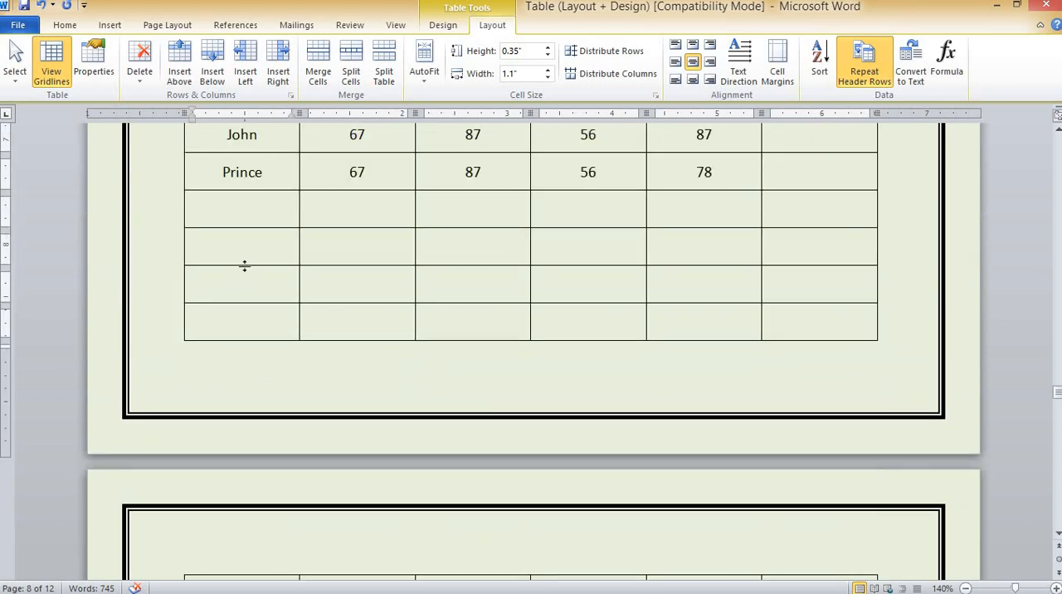
pyautogui.click(42, 6)
pyautogui.click(42, 6)
pyautogui.click(43, 6)
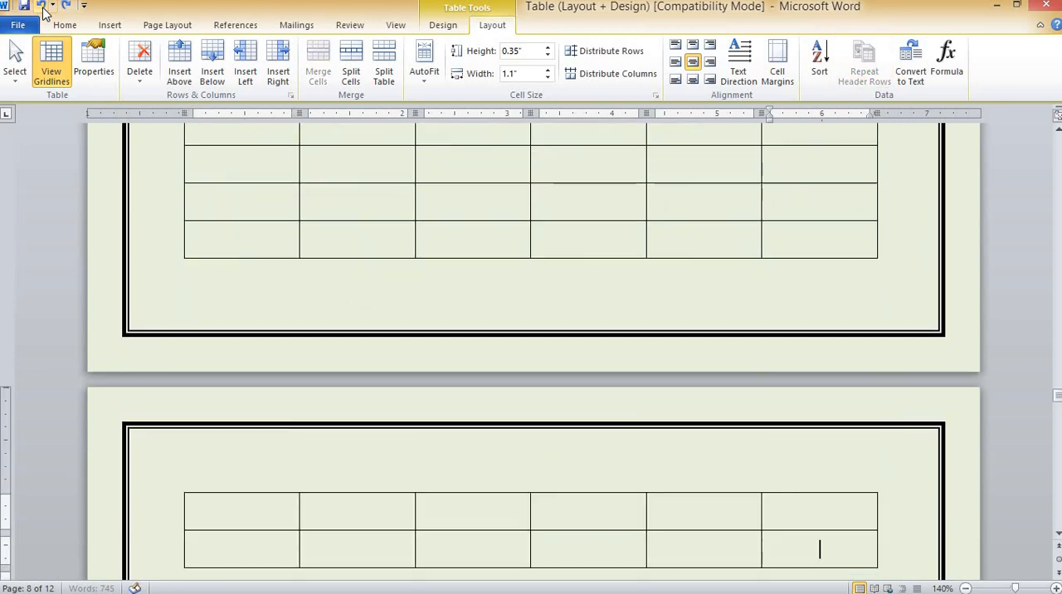
pyautogui.click(43, 6)
pyautogui.click(43, 6)
pyautogui.click(43, 12)
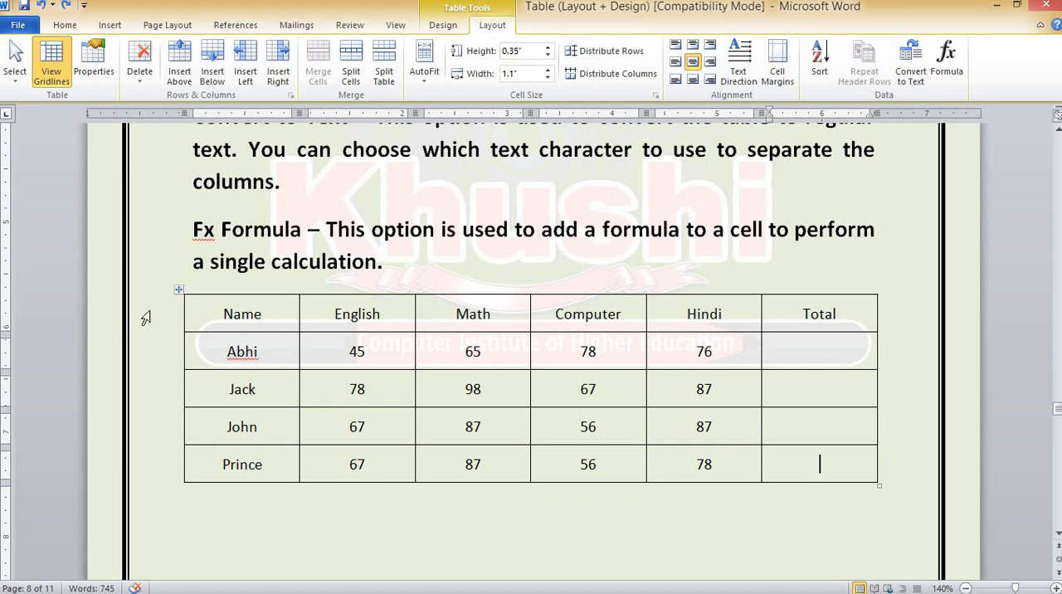
# Convert the whole marks table to text separated with tabs, and undo the conversion
pyautogui.click(178, 289)
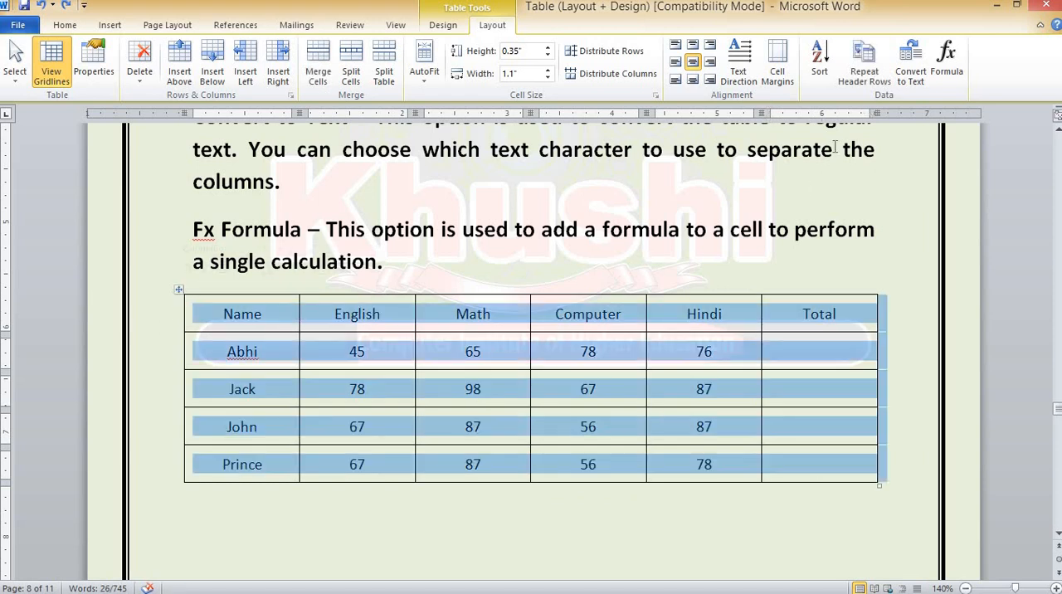
pyautogui.click(911, 79)
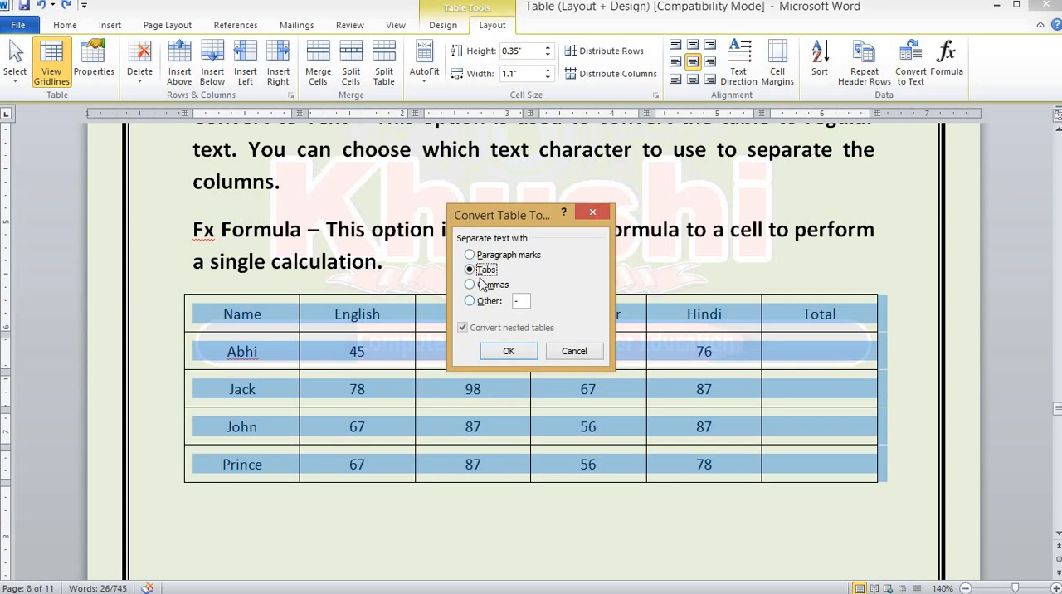
pyautogui.click(501, 351)
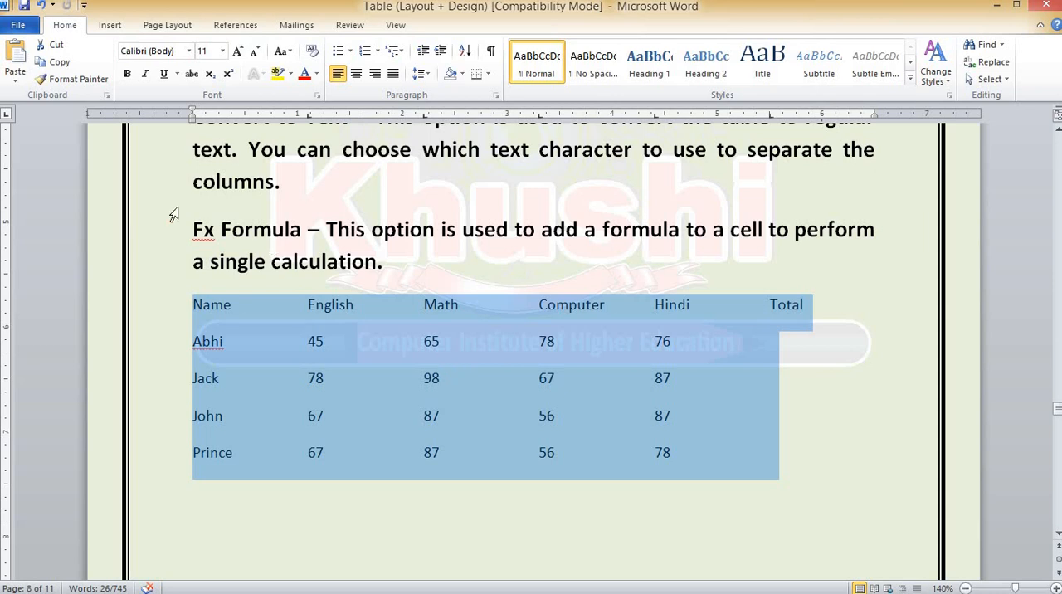
pyautogui.click(40, 6)
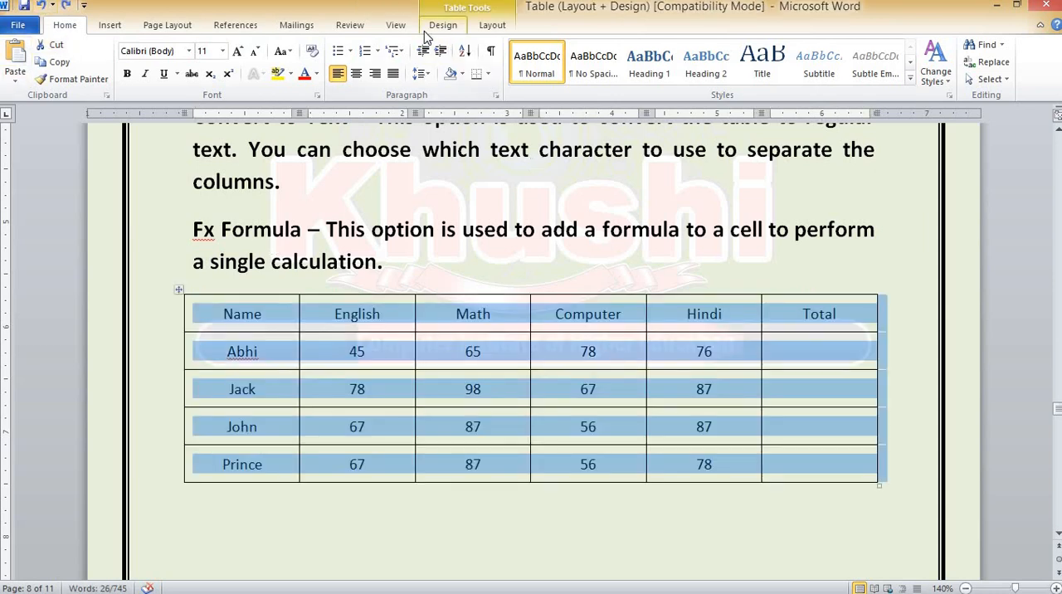
# Convert the whole marks table to text separated with commas, and undo the conversion
pyautogui.click(491, 26)
pyautogui.click(910, 60)
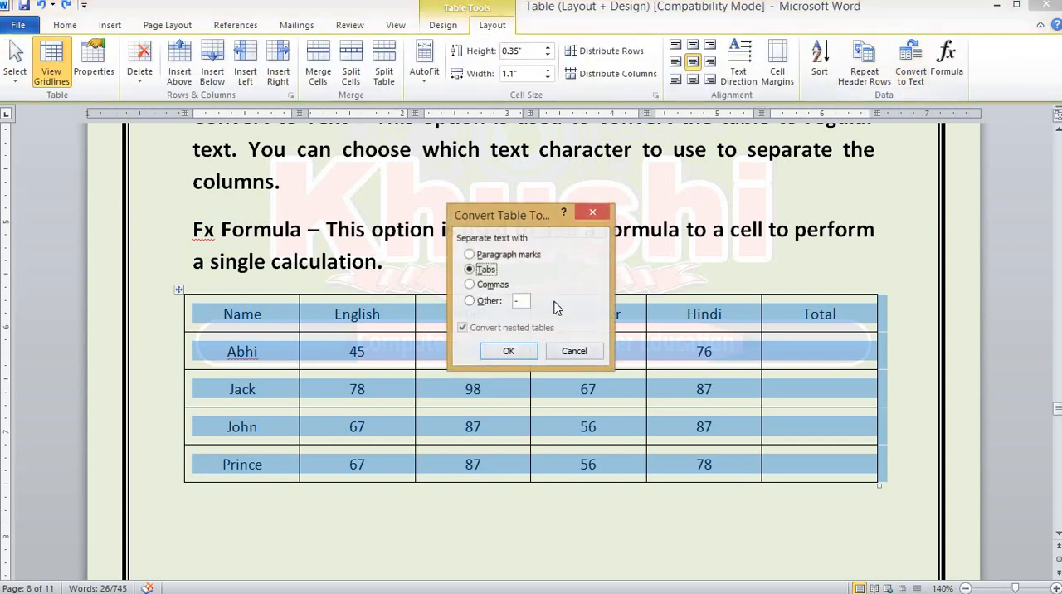
pyautogui.click(486, 285)
pyautogui.click(507, 352)
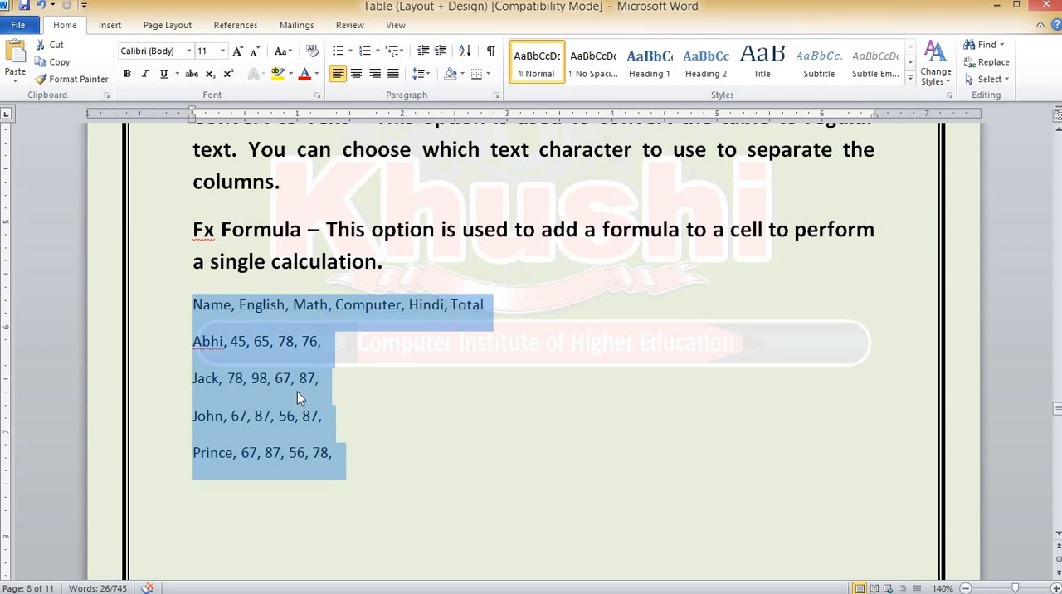
pyautogui.click(39, 6)
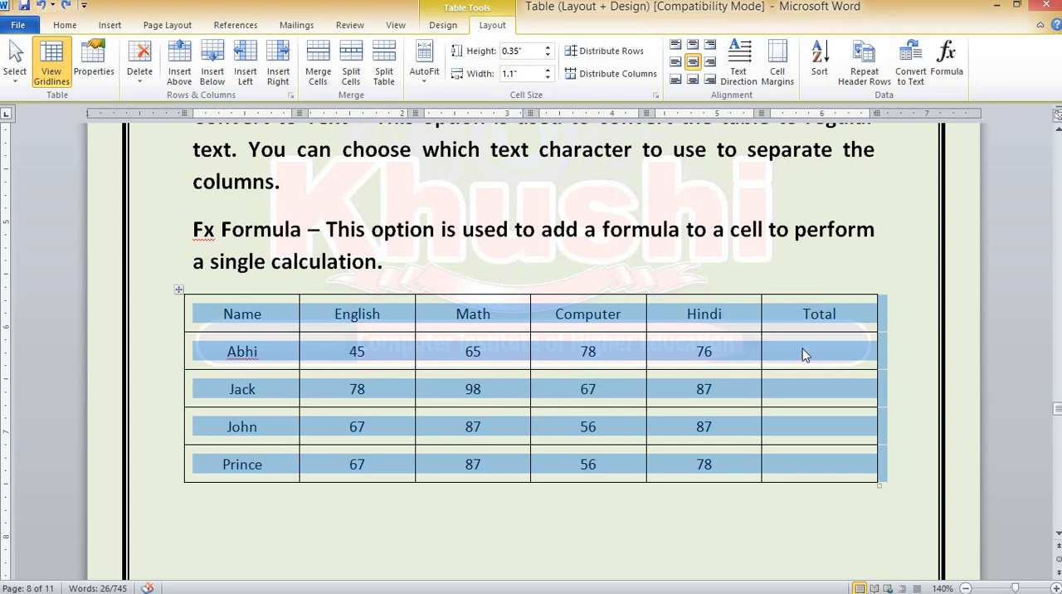
# Insert the formula =SUM(LEFT) in the Total cell of the first student row
pyautogui.click(846, 314)
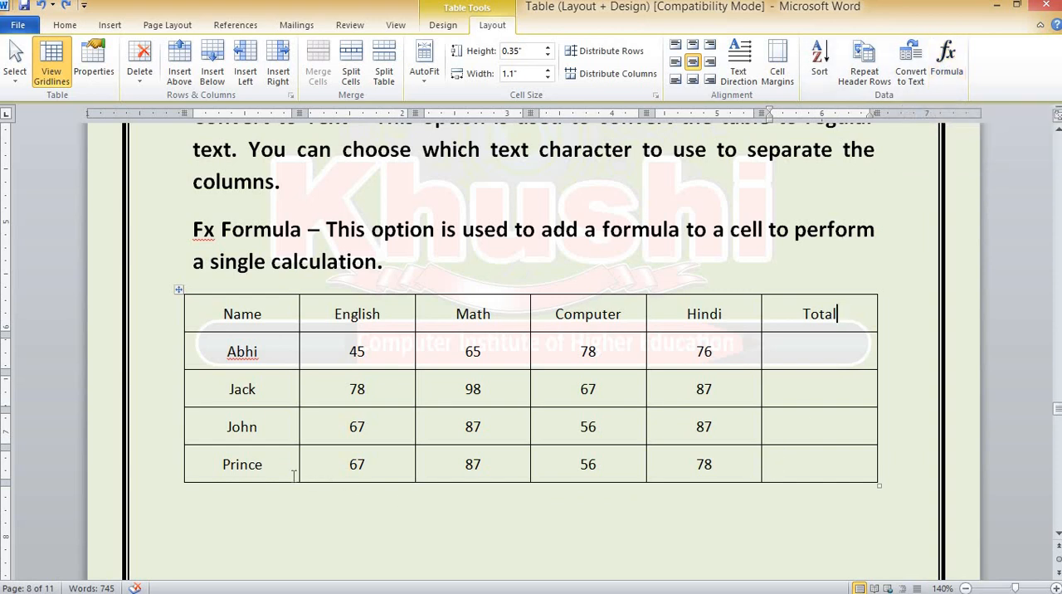
pyautogui.click(810, 350)
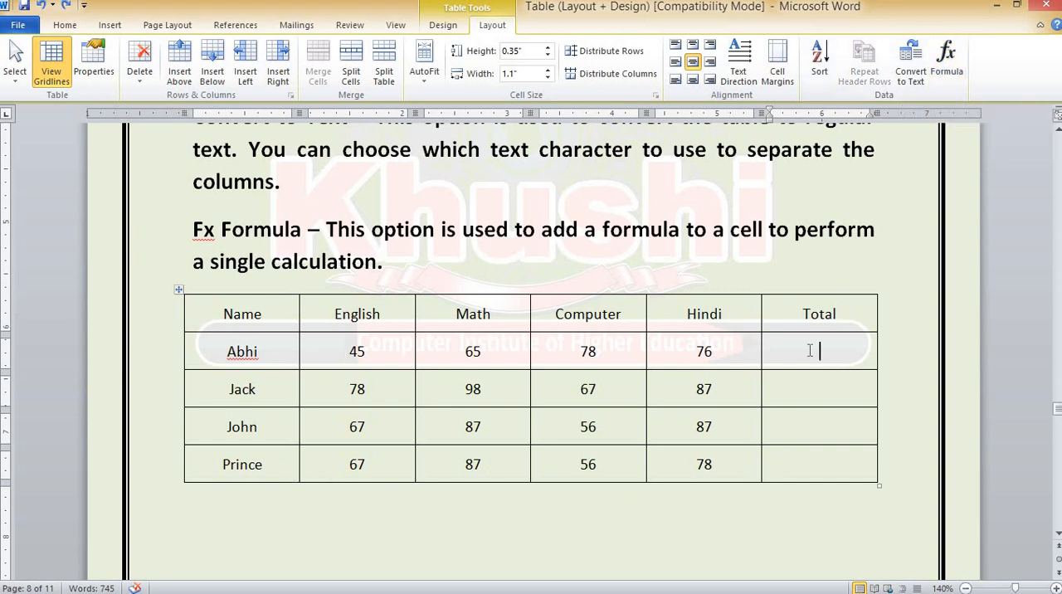
pyautogui.click(946, 51)
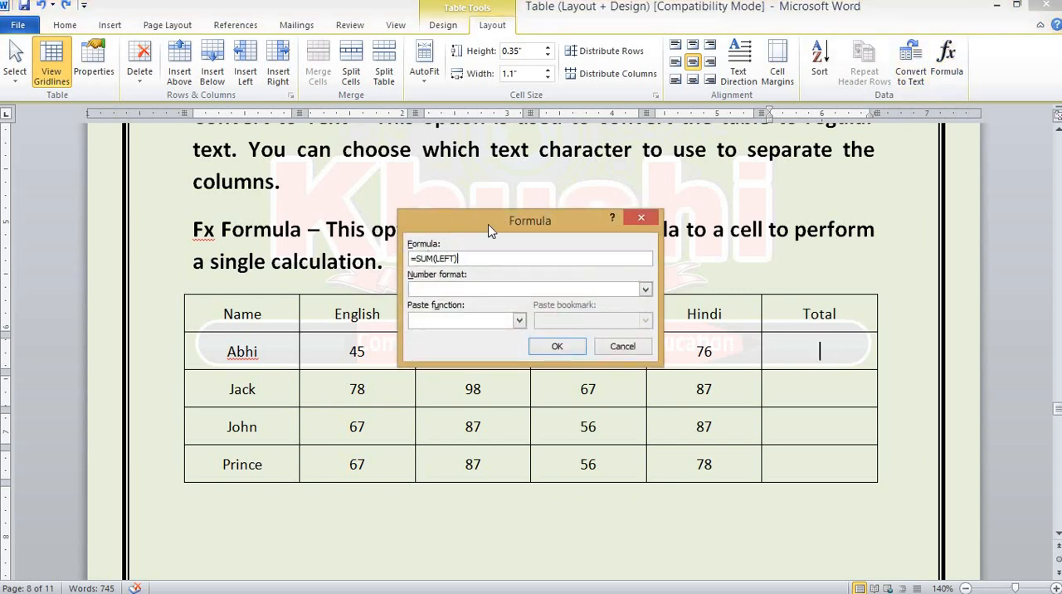
pyautogui.moveTo(489, 230); pyautogui.dragTo(486, 149)
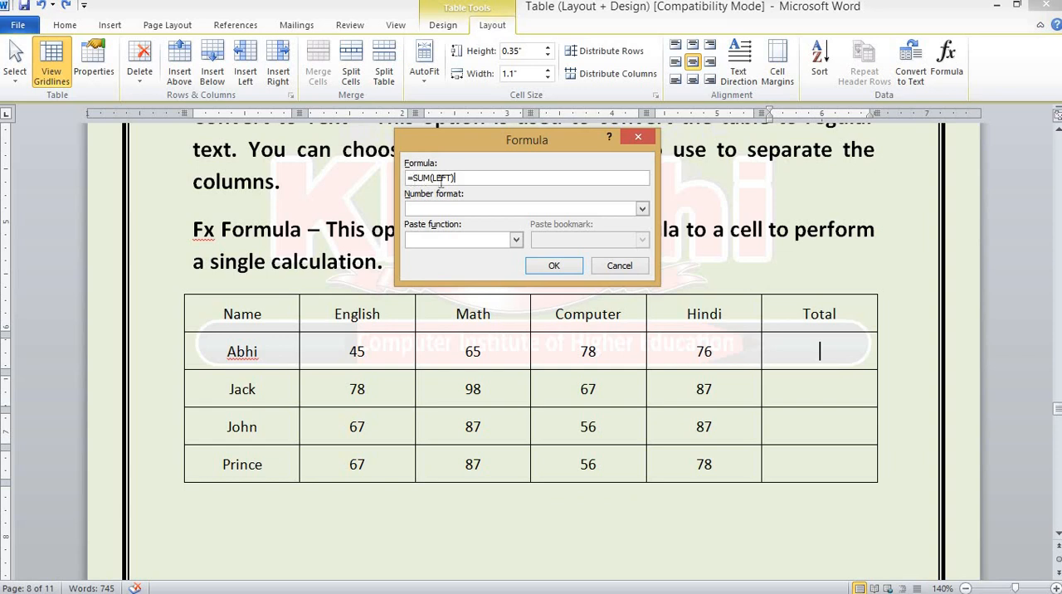
pyautogui.click(551, 266)
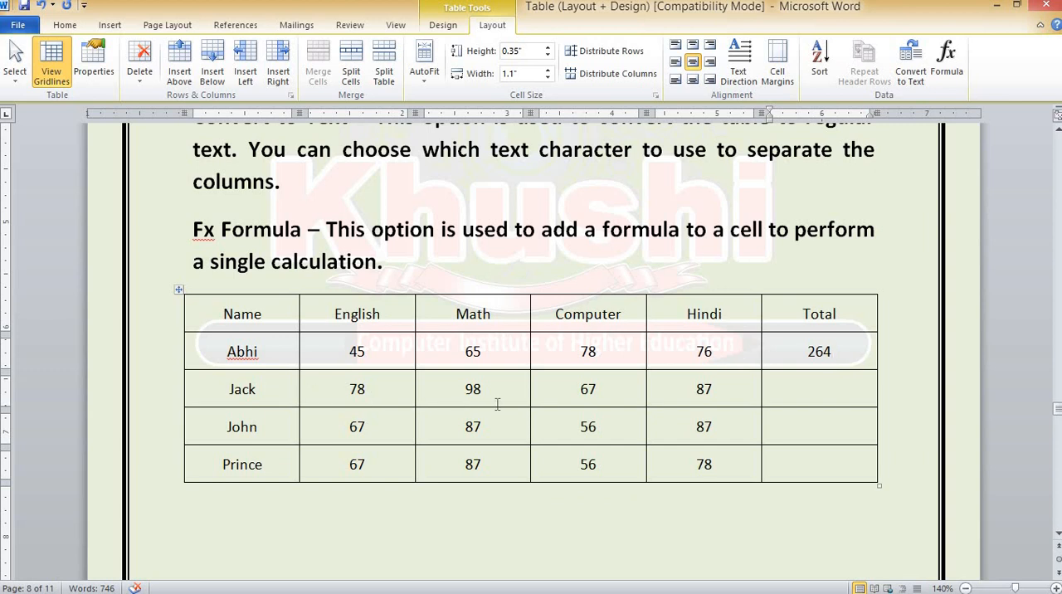
# Insert a formula in the second student's Total cell, changing its argument to LEFT so it reads =SUM(LEFT)
pyautogui.click(816, 388)
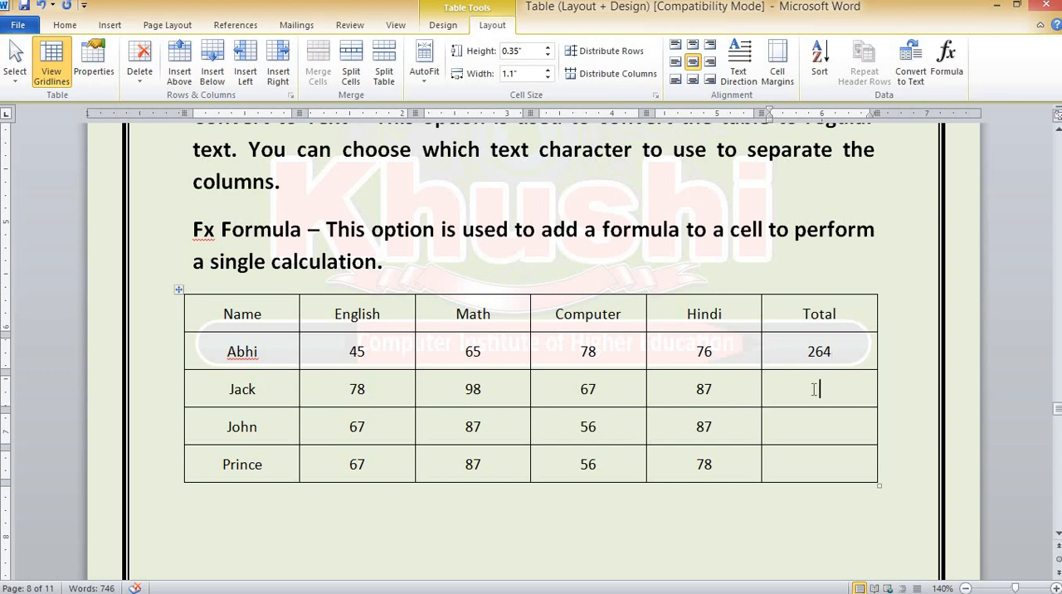
pyautogui.click(947, 61)
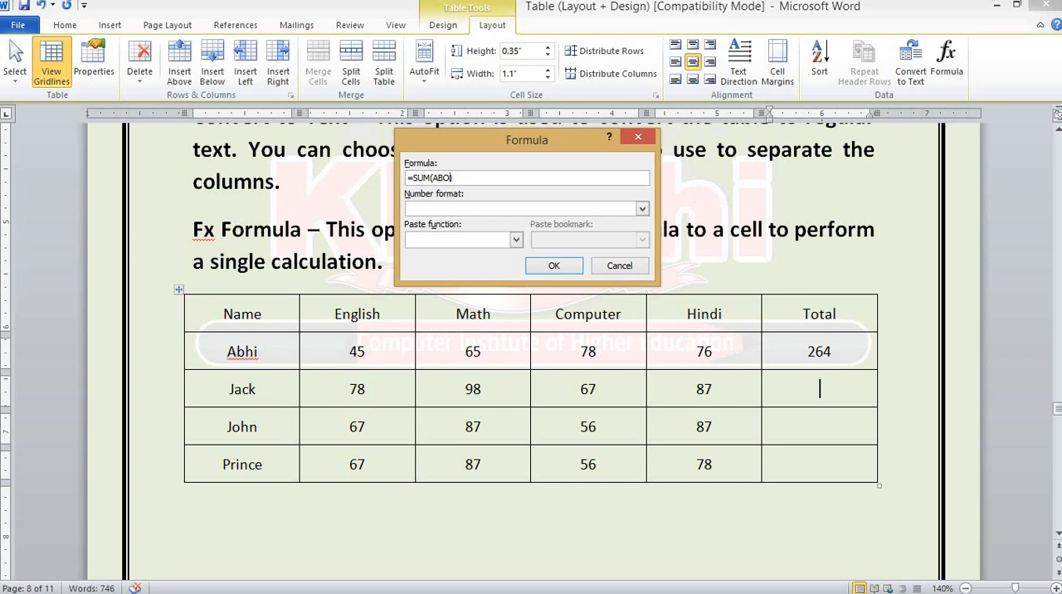
pyautogui.press('BackSpace')
pyautogui.press('BackSpace')
pyautogui.click(558, 267)
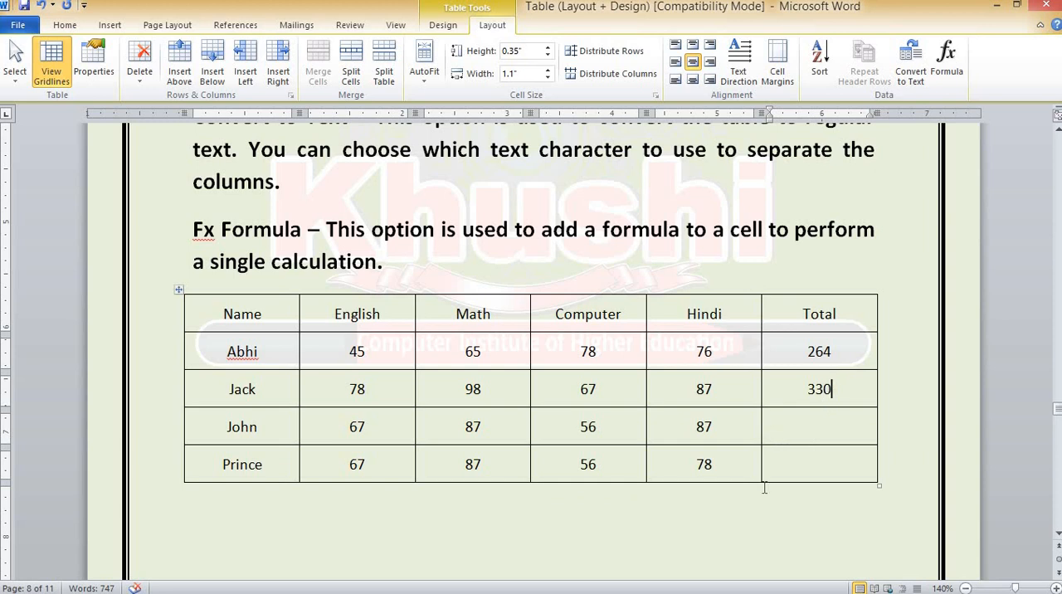
# Fill the Total cells of the third and fourth student rows with the formula =SUM(LEFT)
pyautogui.click(834, 428)
pyautogui.click(943, 73)
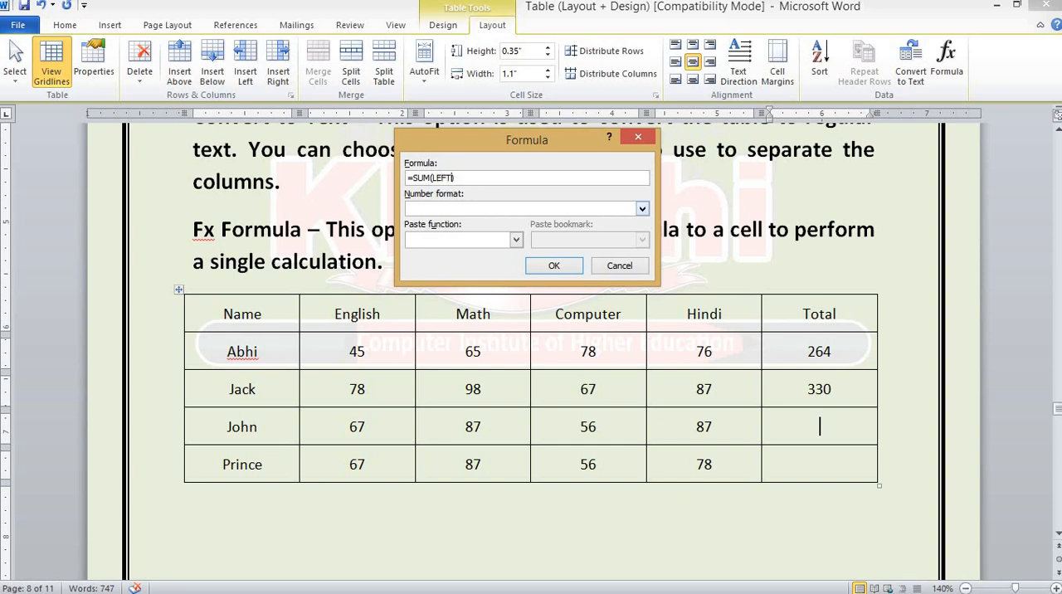
pyautogui.click(556, 265)
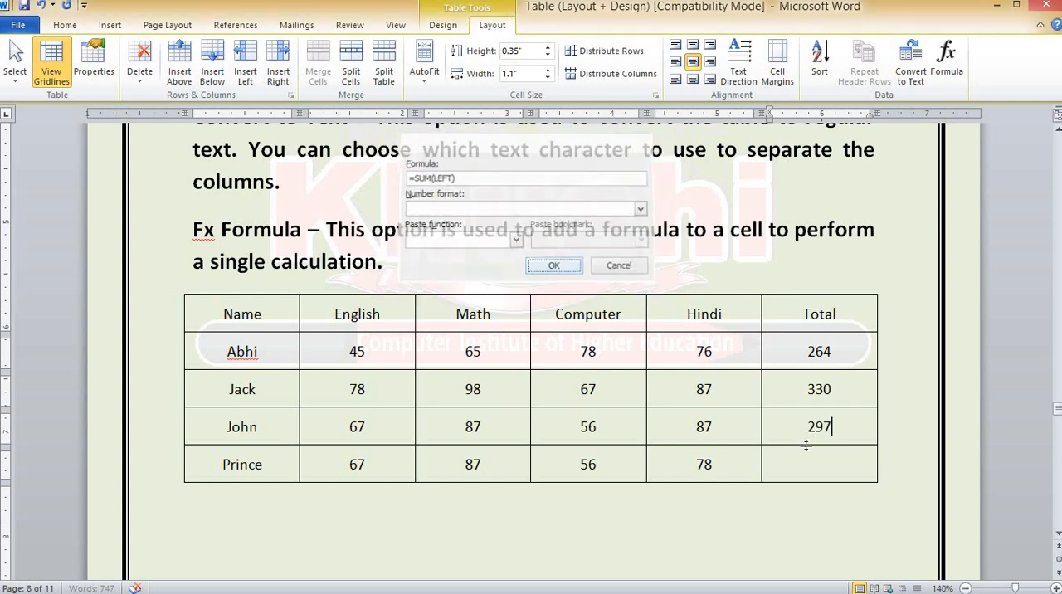
pyautogui.click(831, 466)
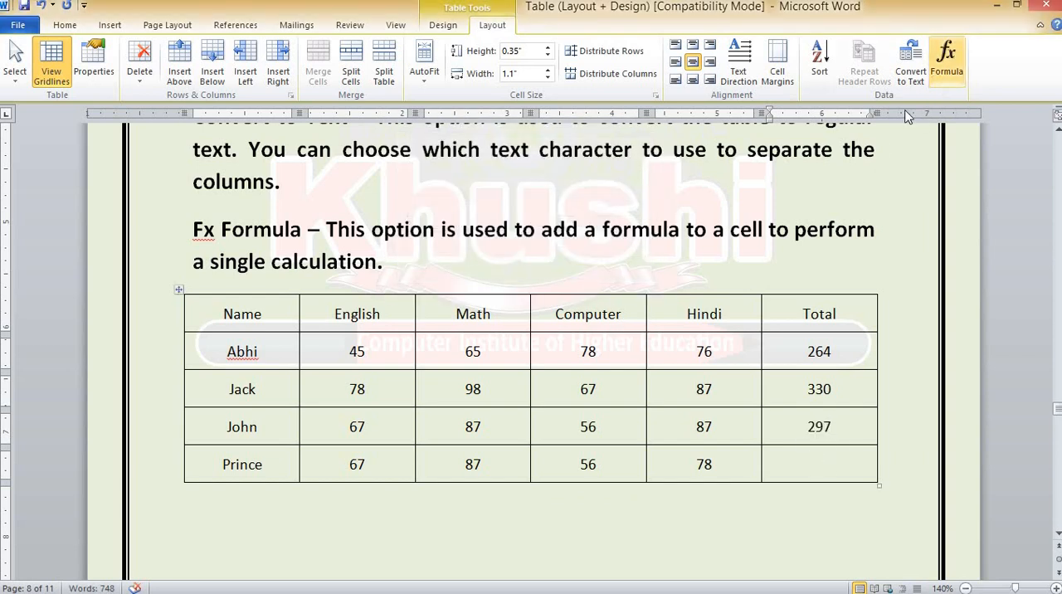
pyautogui.click(945, 60)
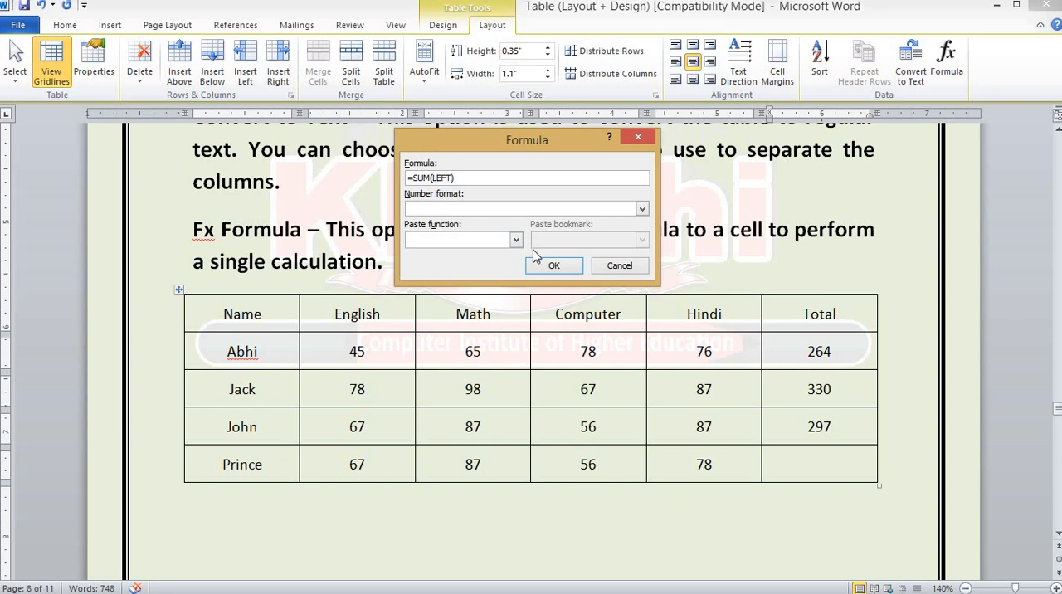
pyautogui.click(554, 265)
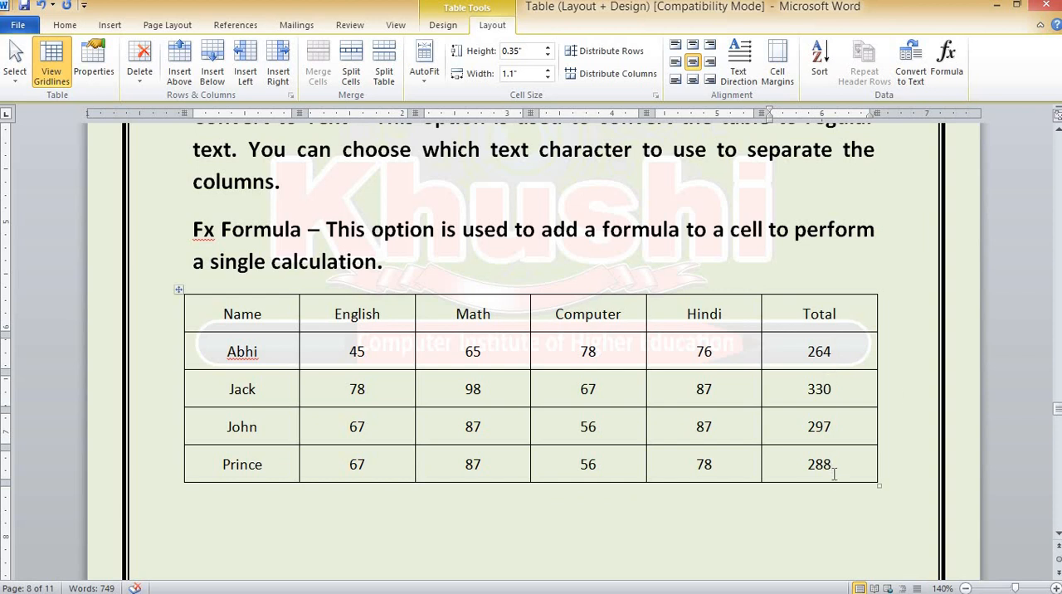
# Insert a new column to the right of the Total column and enter Average as its header
pyautogui.click(846, 316)
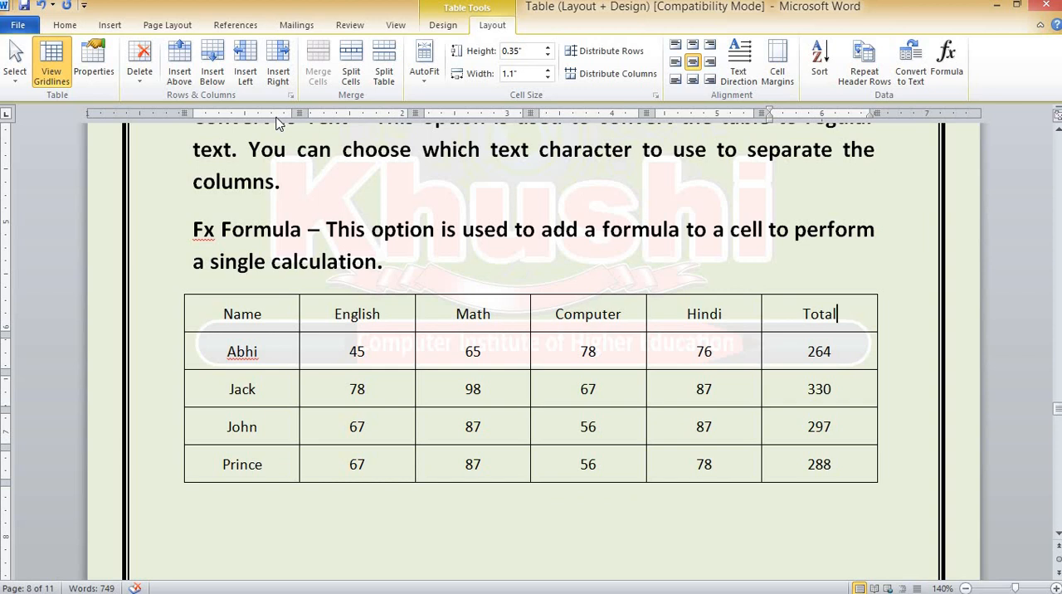
pyautogui.click(278, 64)
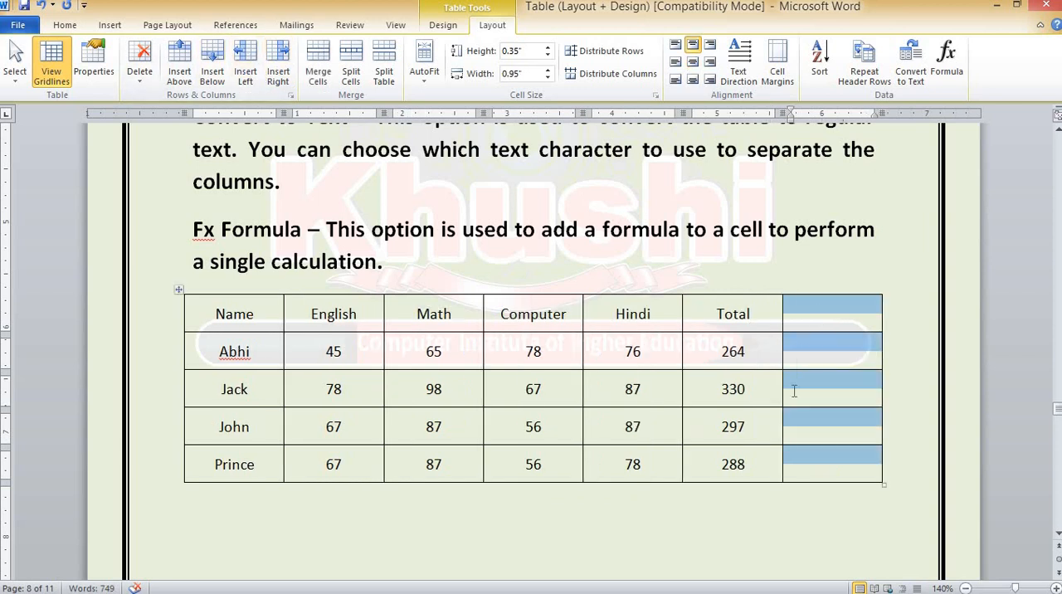
pyautogui.press('Left')
pyautogui.write('Average')
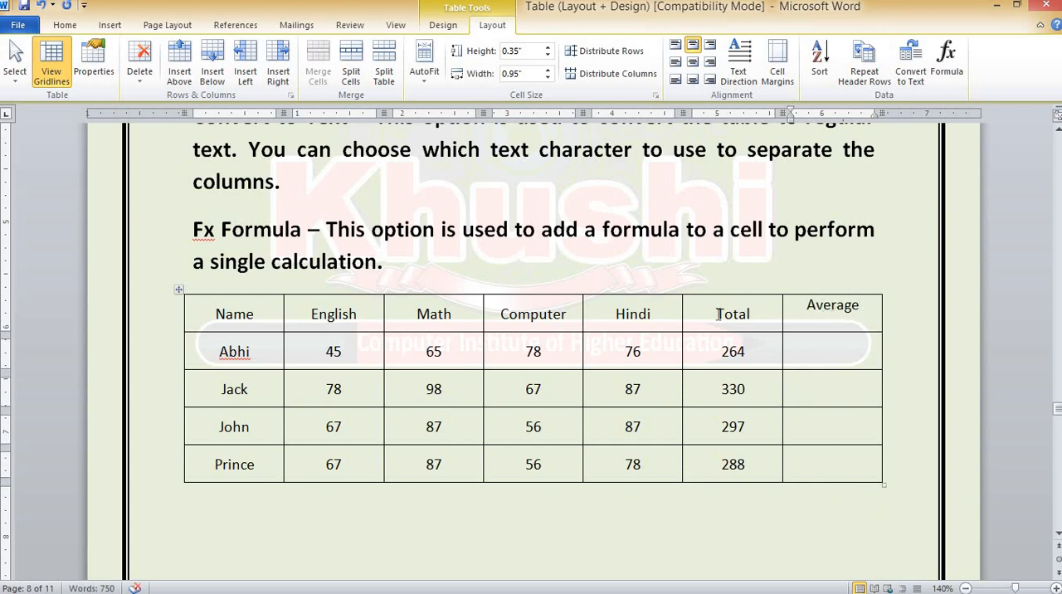
# Centre the Average header and the four empty cells below it both horizontally and vertically
pyautogui.click(693, 63)
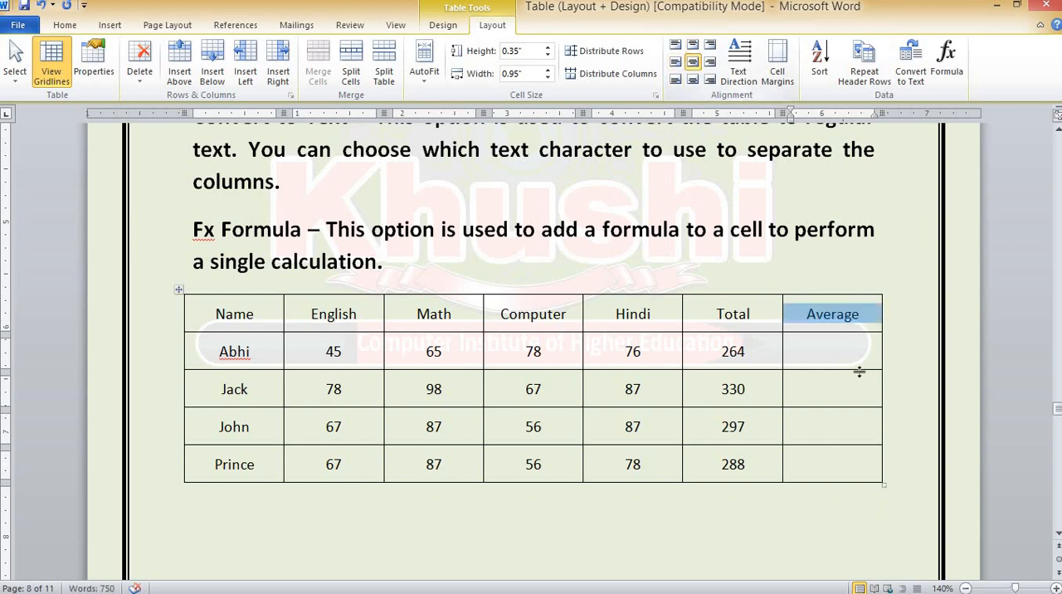
pyautogui.click(840, 353)
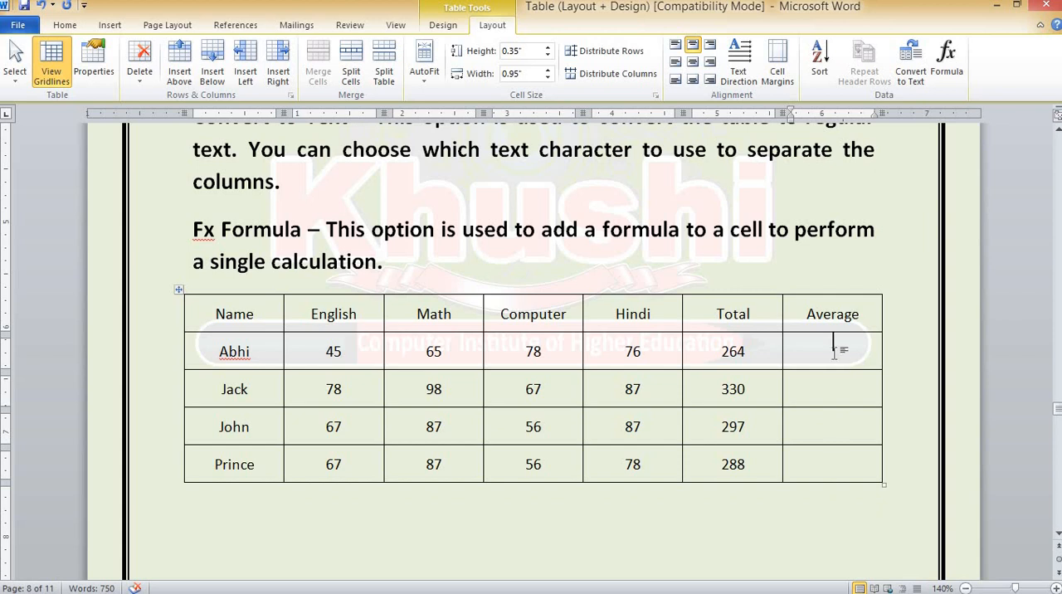
pyautogui.moveTo(829, 347); pyautogui.dragTo(822, 461)
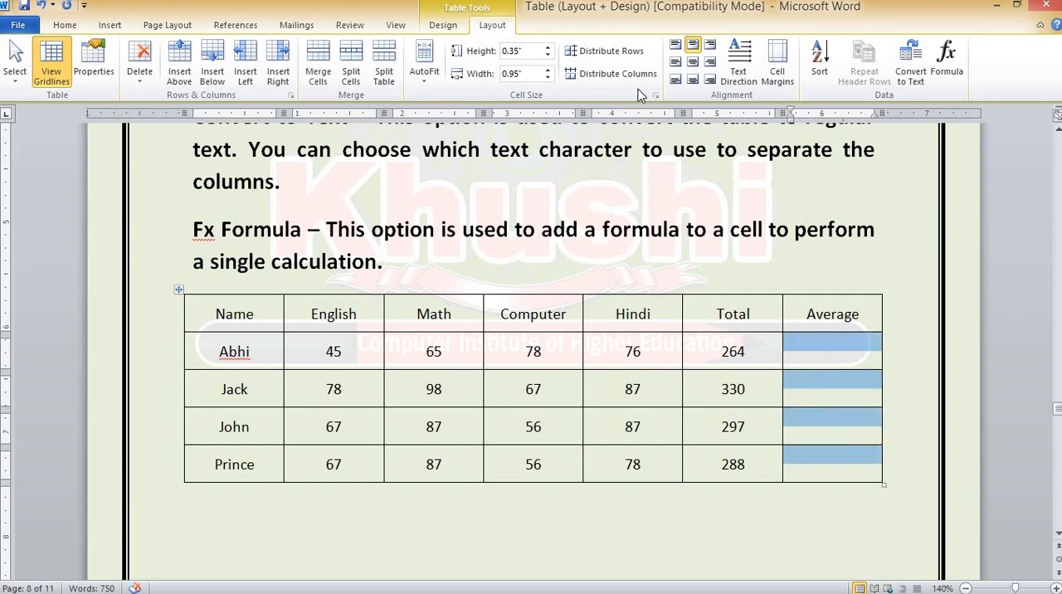
pyautogui.click(692, 63)
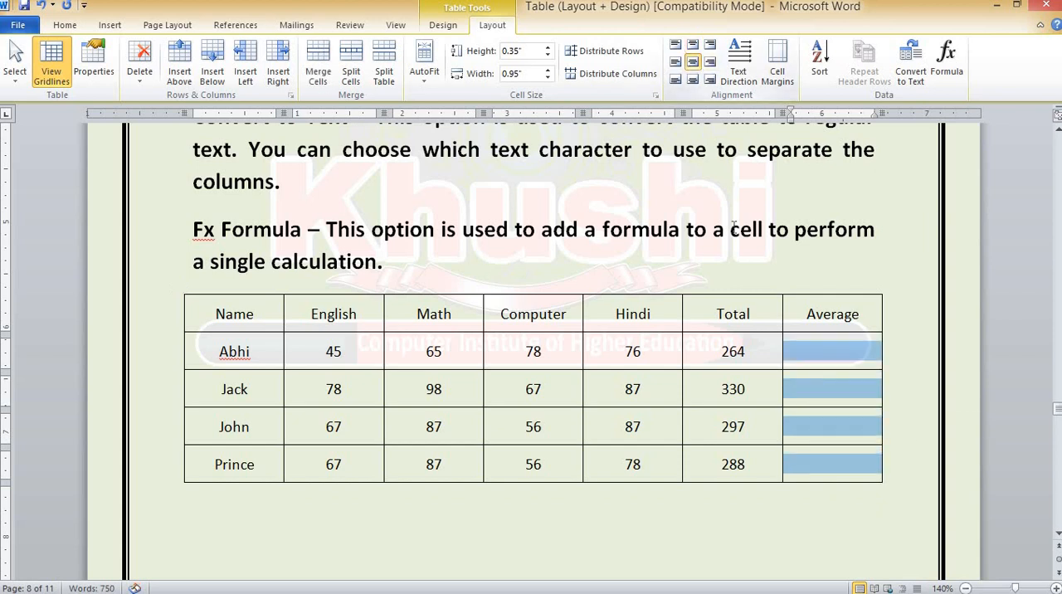
pyautogui.click(819, 352)
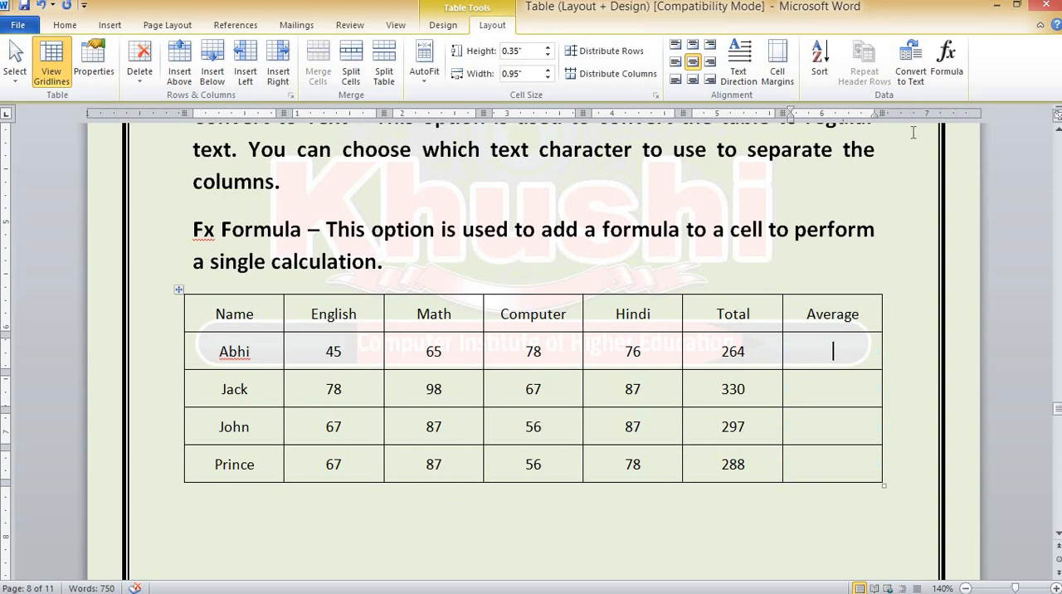
pyautogui.click(945, 59)
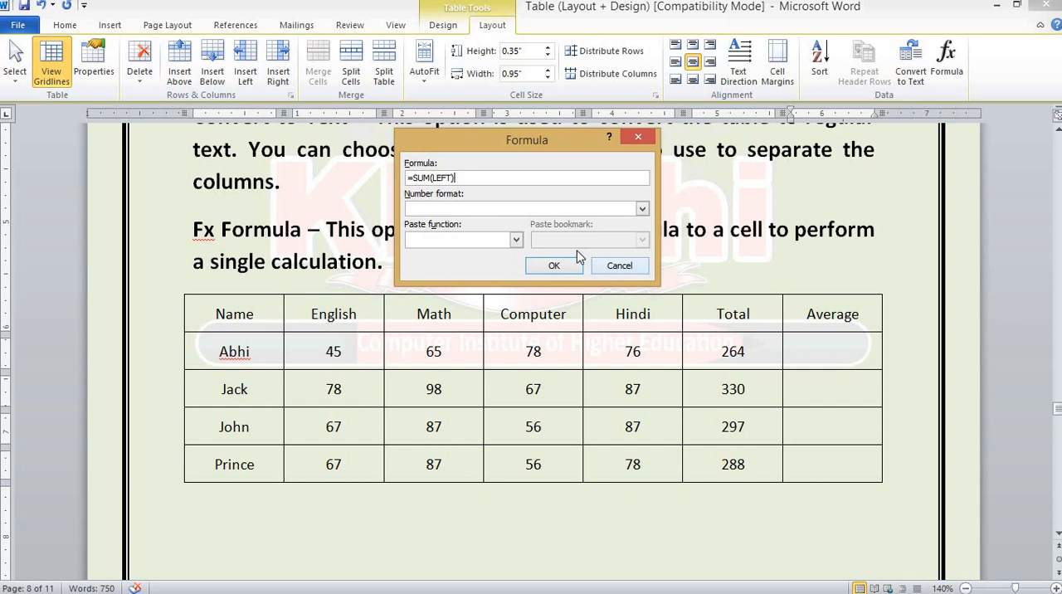
pyautogui.click(637, 137)
# Clear the first student's Total cell and insert the formula =AVERAGE(LEFT) in the Average cell of that row
pyautogui.moveTo(744, 353); pyautogui.dragTo(727, 355)
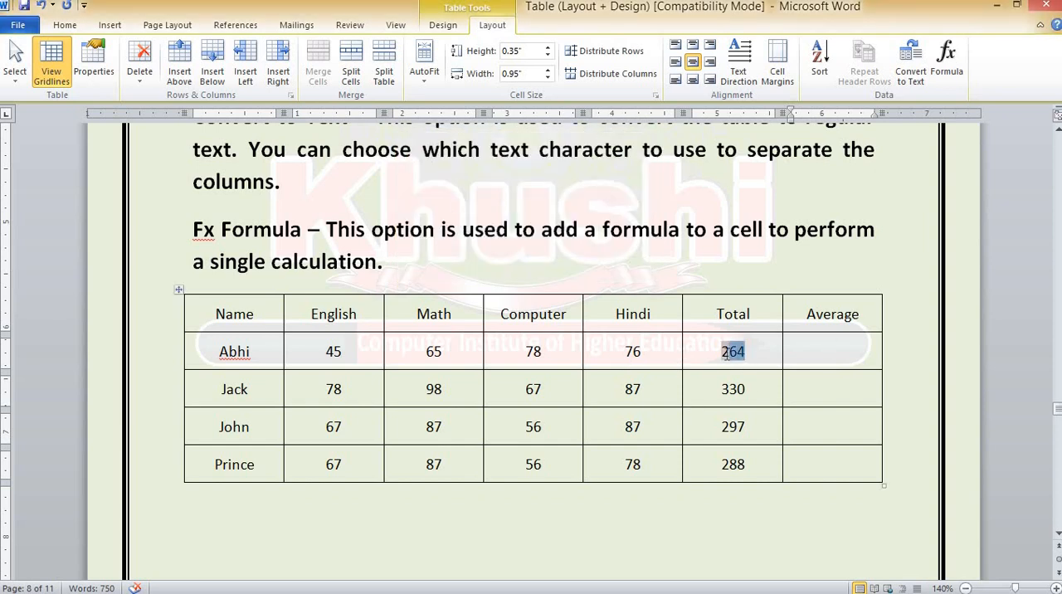
pyautogui.press('Delete')
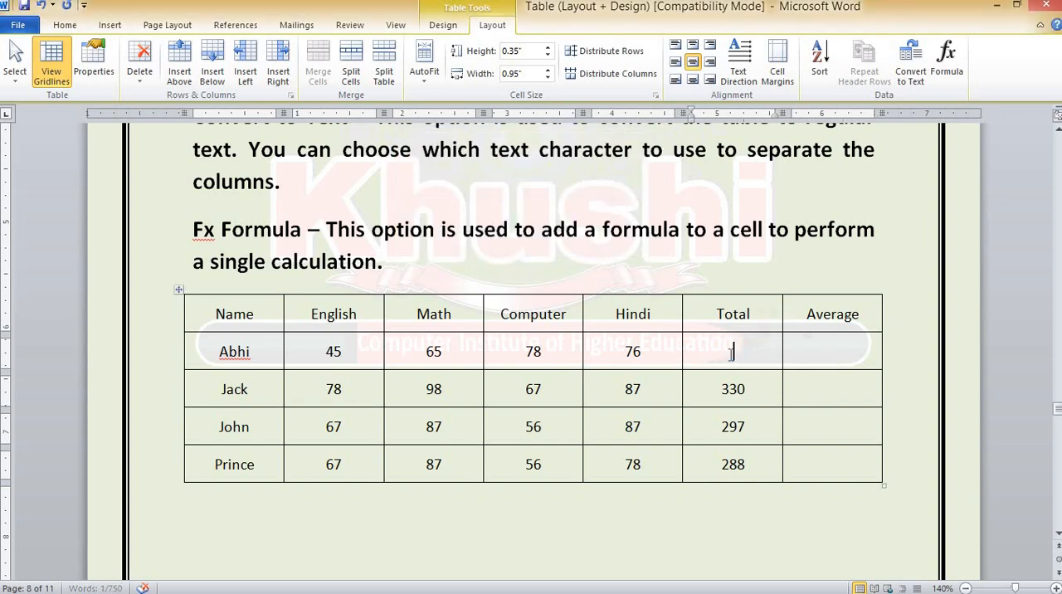
pyautogui.click(828, 353)
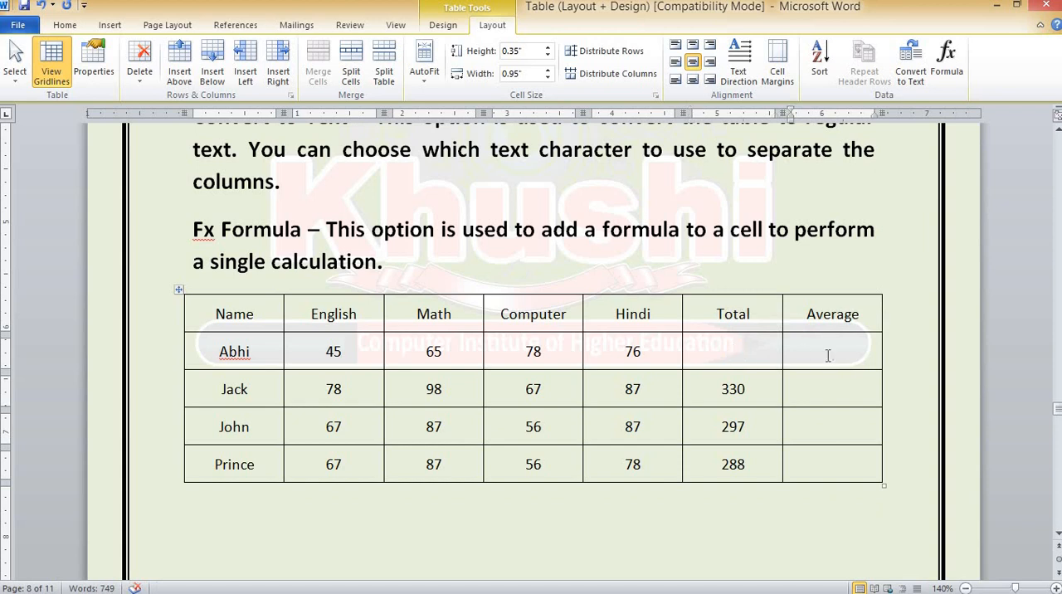
pyautogui.click(945, 58)
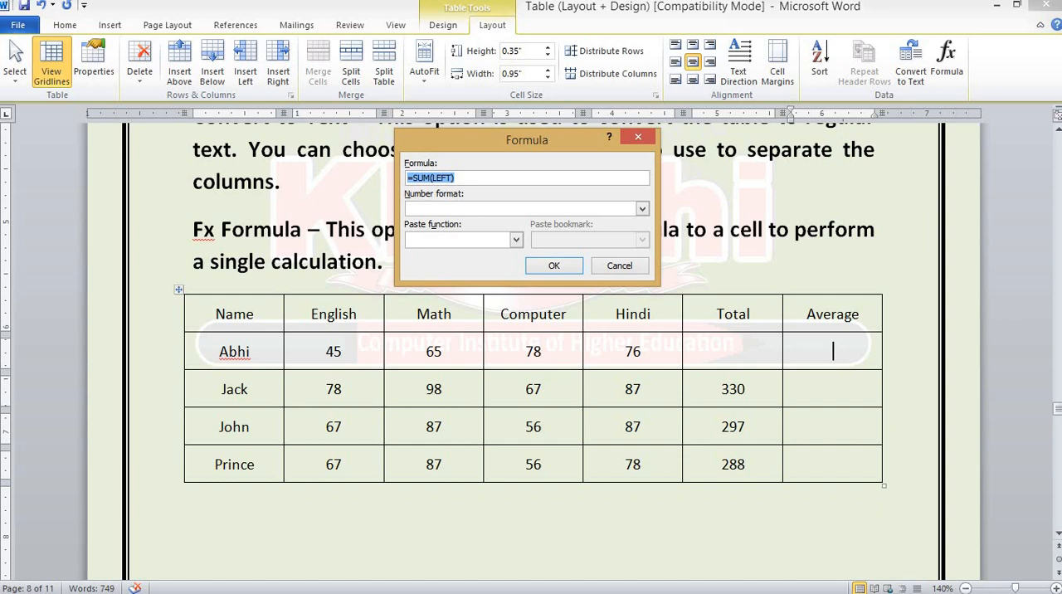
pyautogui.write('=AVERAGE')
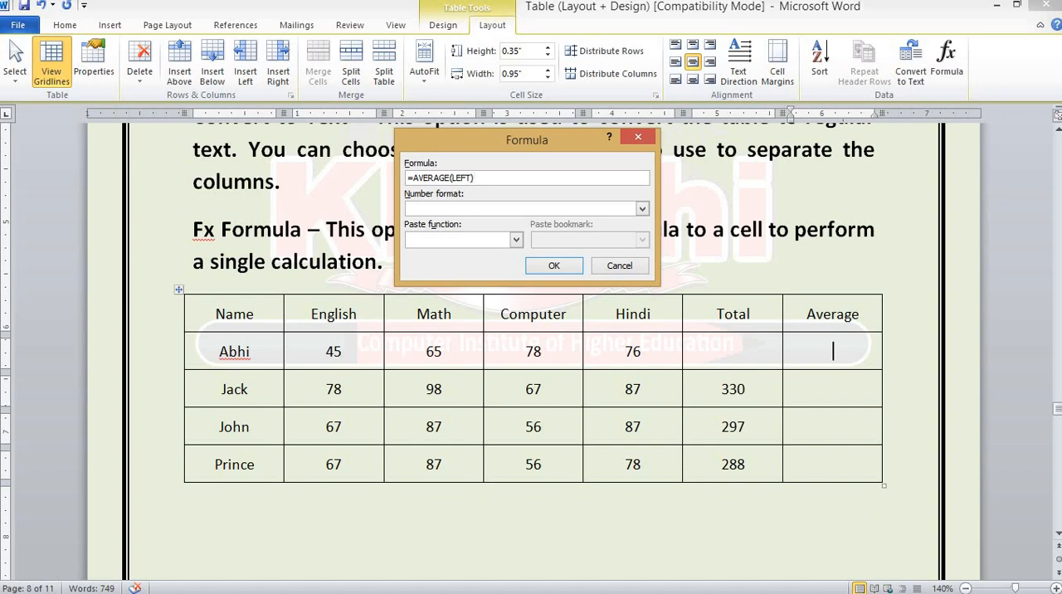
pyautogui.click(553, 265)
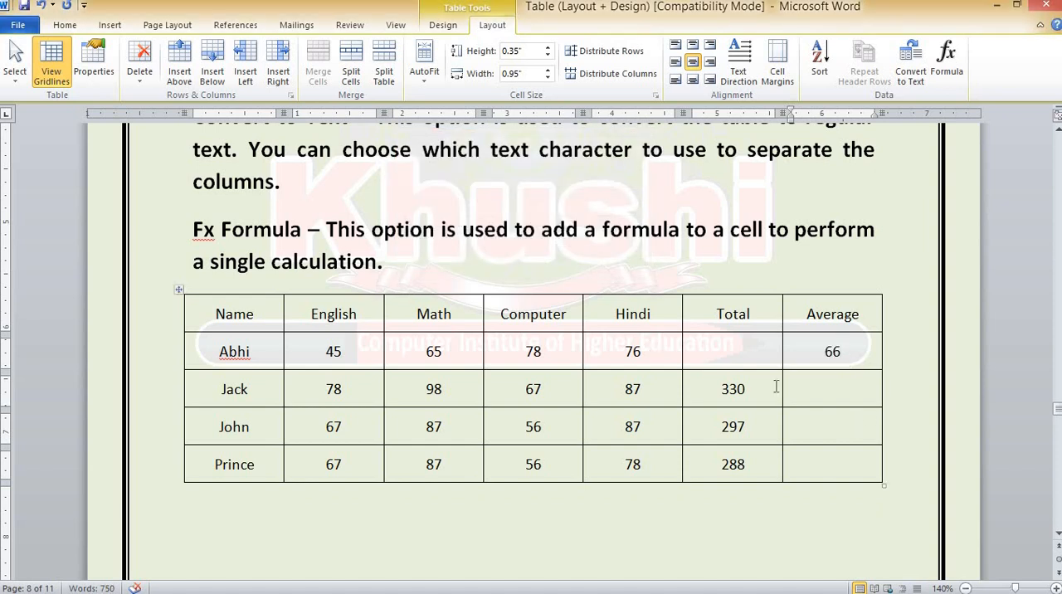
# Clear the second student's Total cell and insert the formula =AVERAGE(LEFT) in that student's Average cell
pyautogui.moveTo(749, 390); pyautogui.dragTo(720, 391)
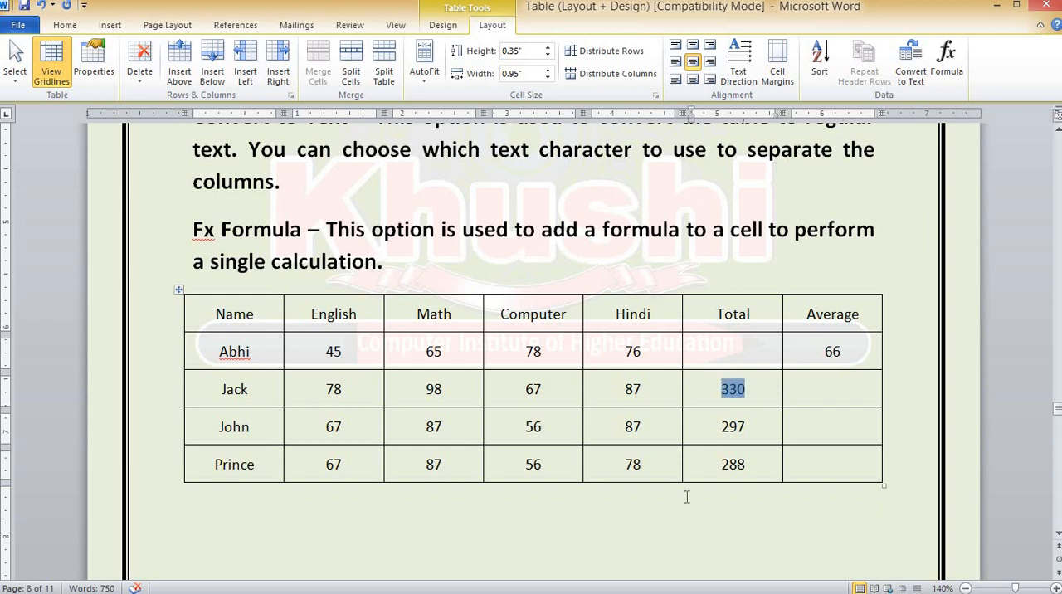
pyautogui.press('Delete')
pyautogui.click(835, 391)
pyautogui.click(946, 62)
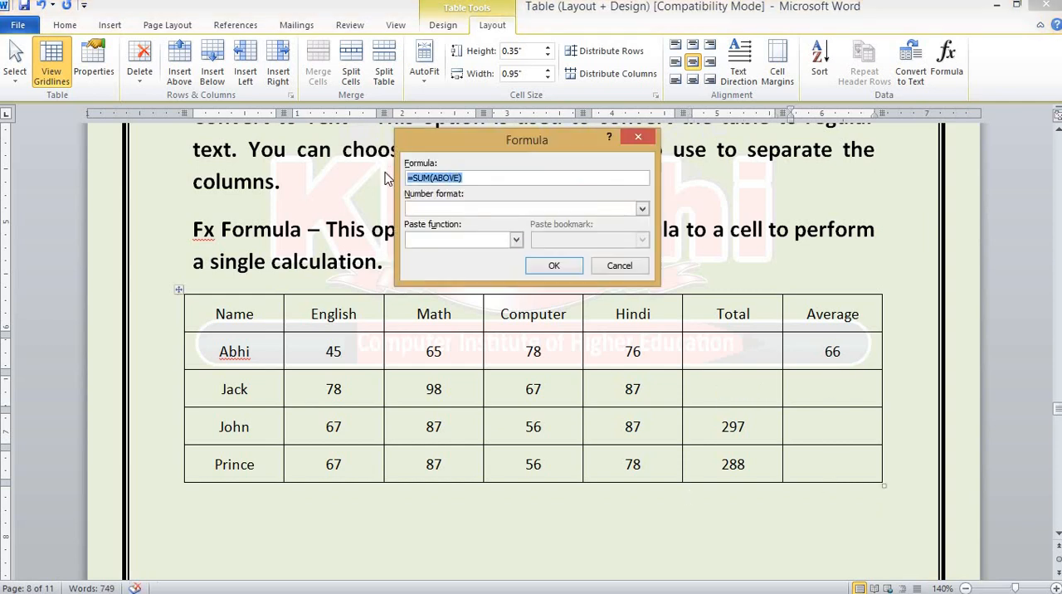
pyautogui.write('=AVERAGE(LEFT')
pyautogui.click(572, 267)
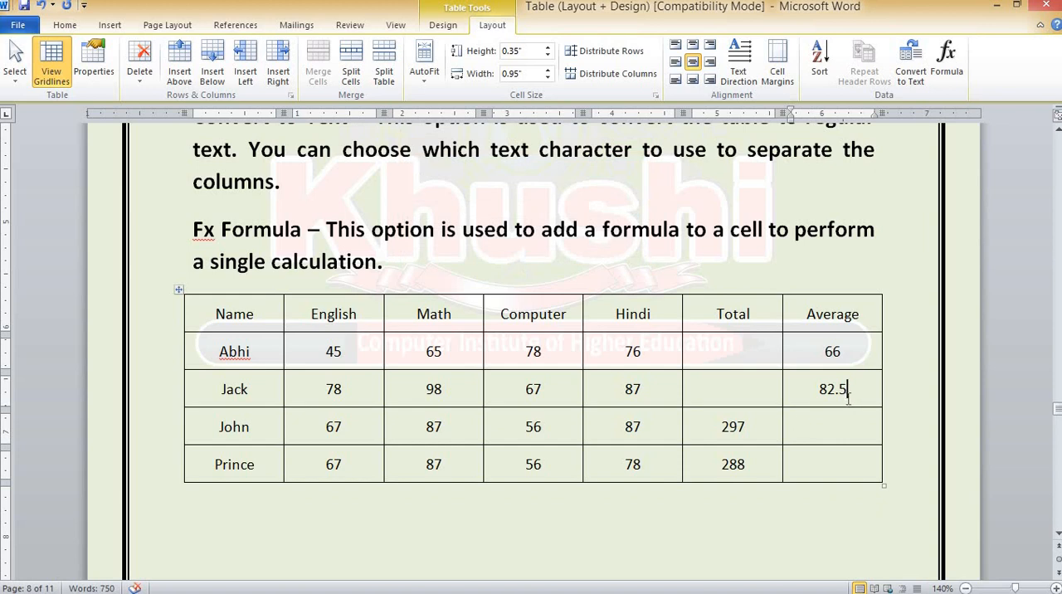
# Restore the Total cells of the second and first student rows with the formula =SUM(LEFT)
pyautogui.click(729, 389)
pyautogui.click(952, 61)
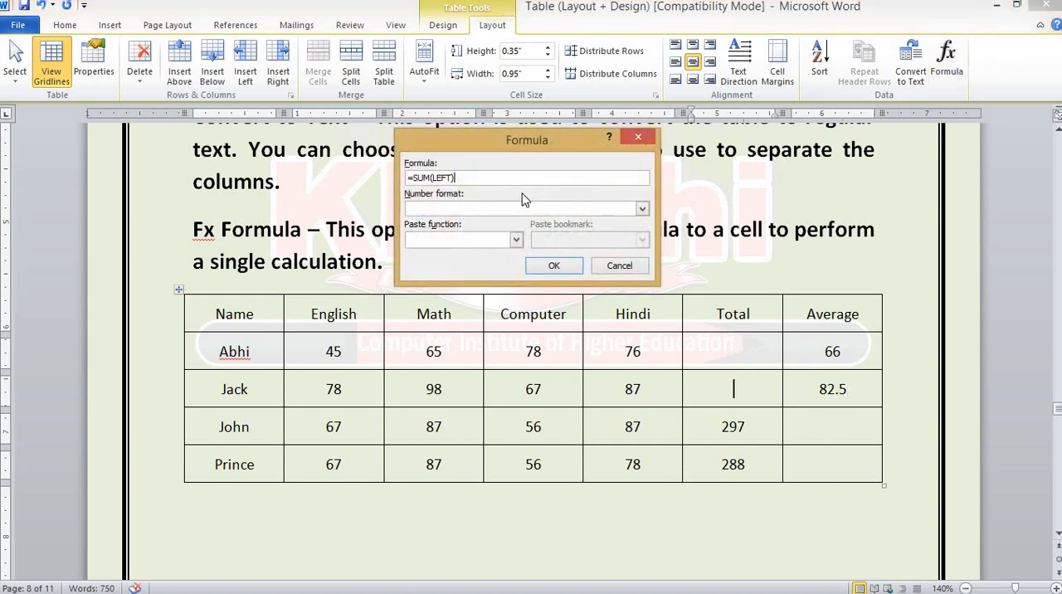
pyautogui.click(556, 269)
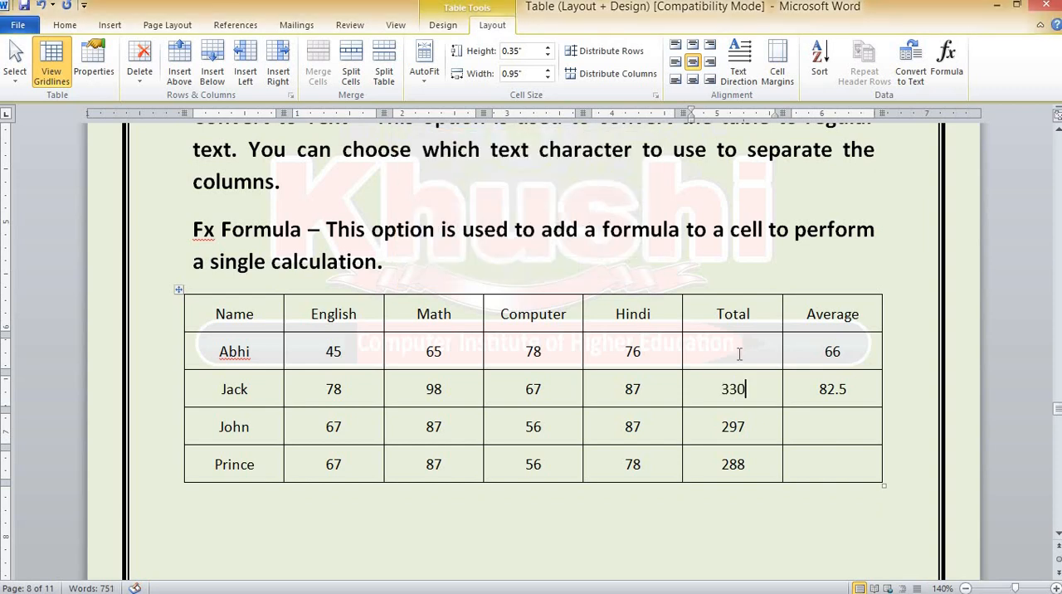
pyautogui.click(739, 354)
pyautogui.click(947, 60)
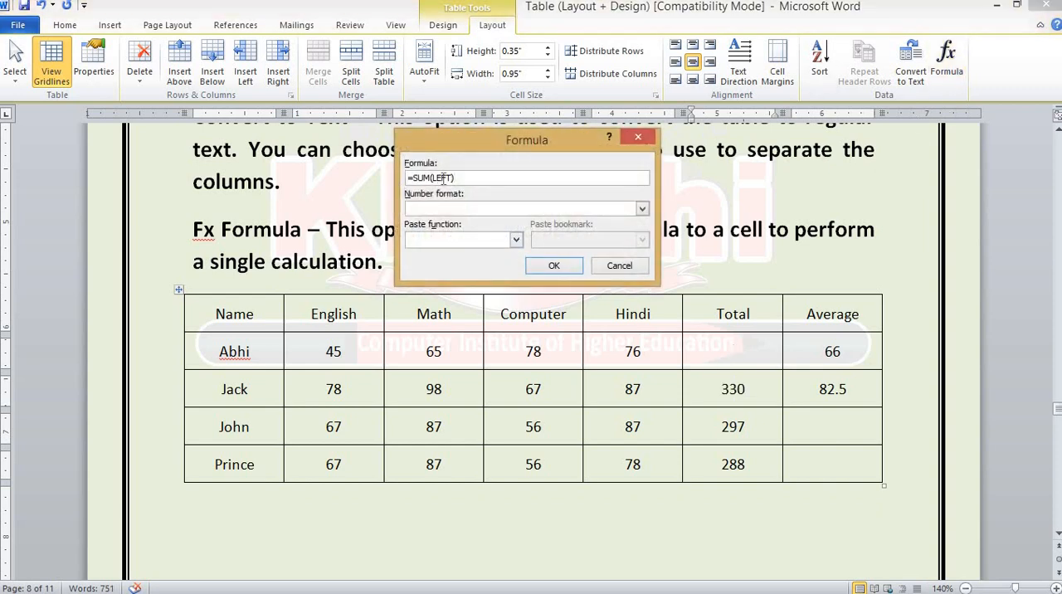
pyautogui.click(569, 269)
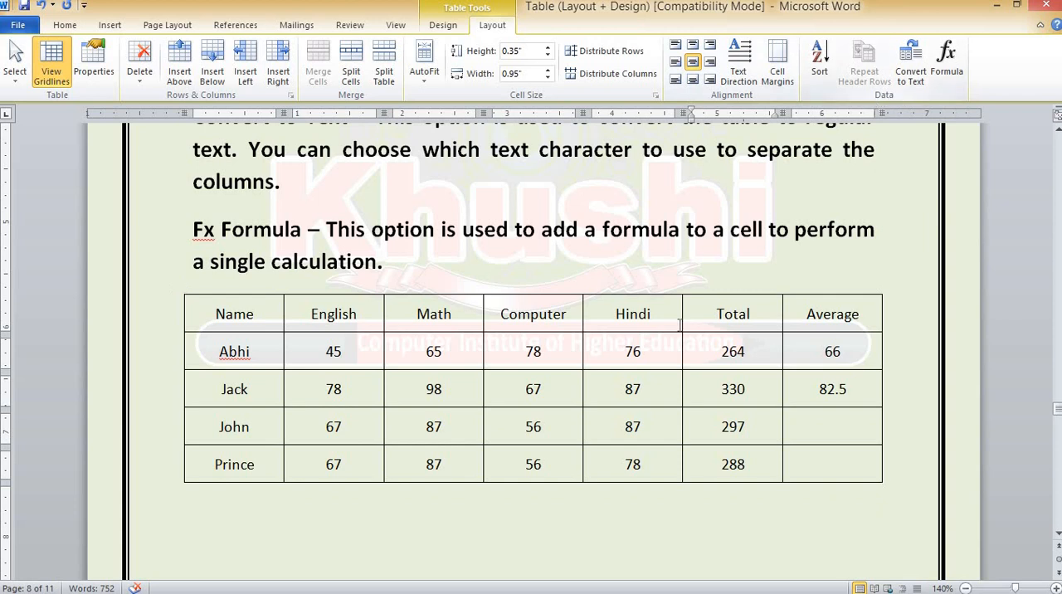
# Copy the whole marks table and paste it below the Table Style Options picture on the Table Design Tool page
pyautogui.scroll(-10, 597, 397)
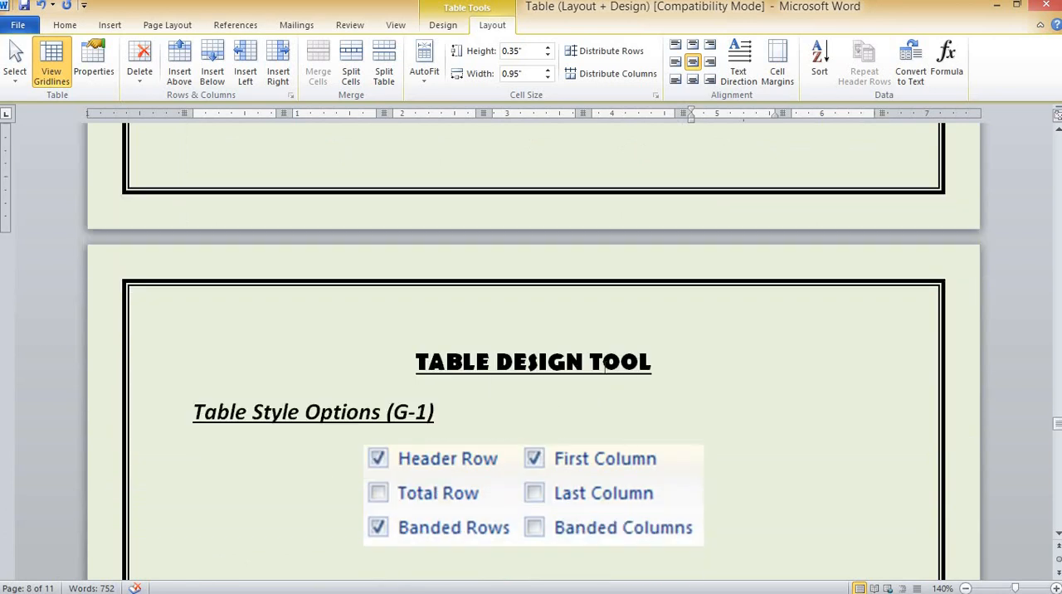
pyautogui.click(444, 27)
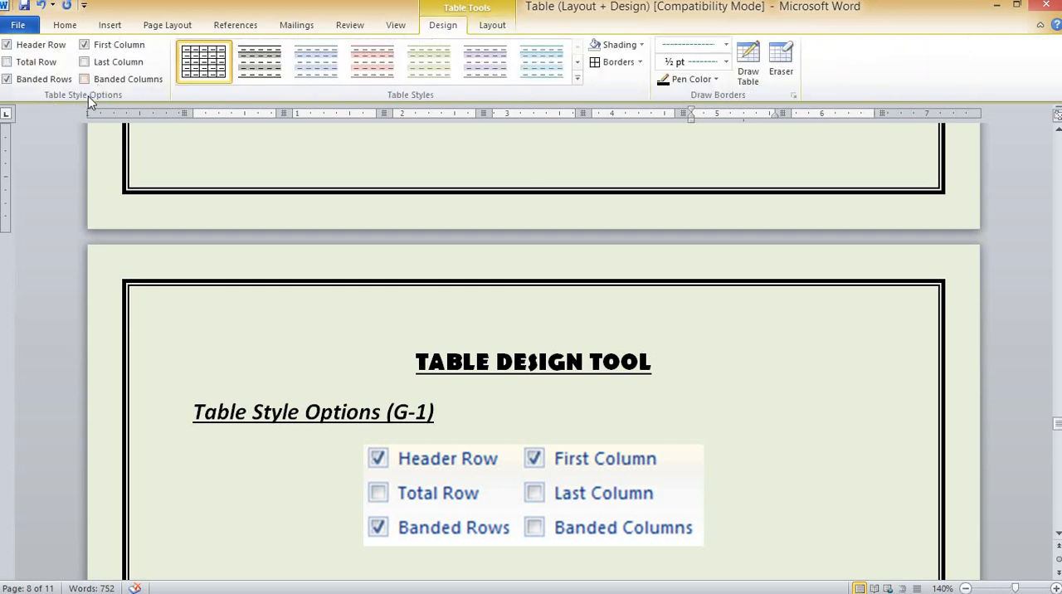
pyautogui.scroll(10, 345, 372)
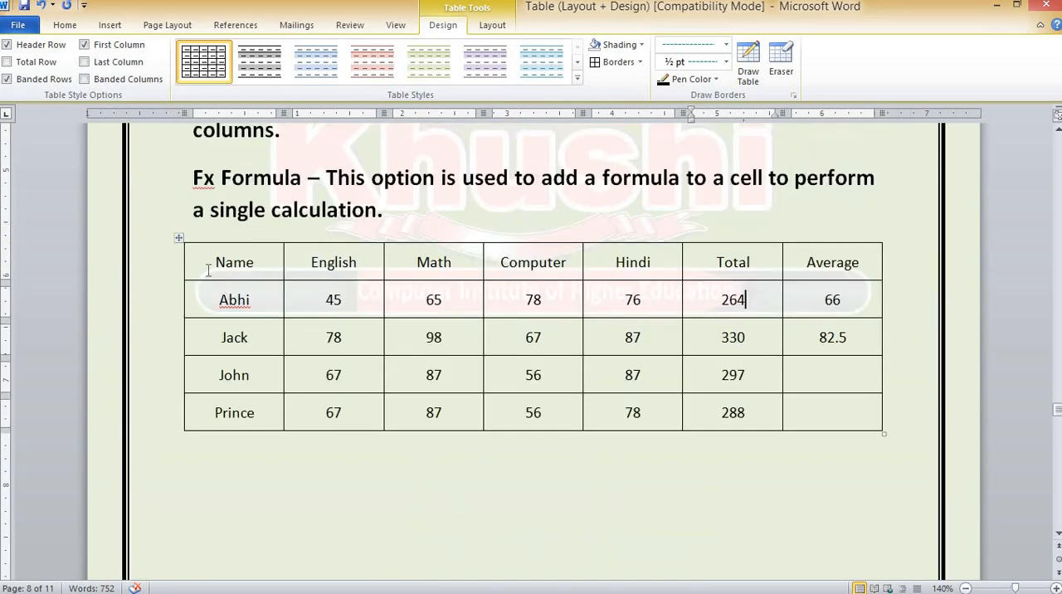
pyautogui.click(180, 238)
pyautogui.hotkey('ctrl', 'c')
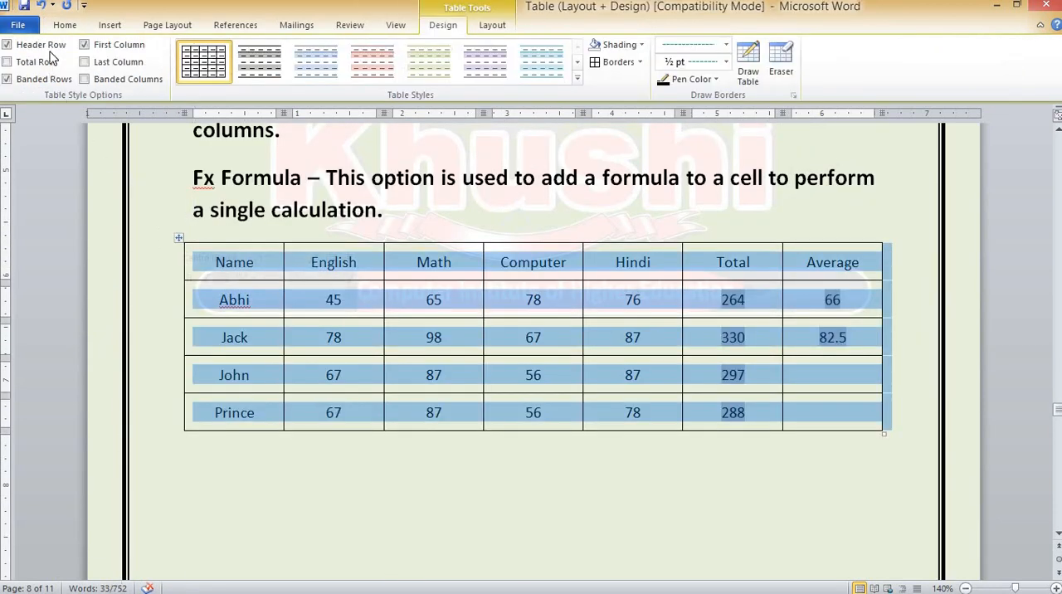
pyautogui.click(66, 33)
pyautogui.scroll(-10, 365, 428)
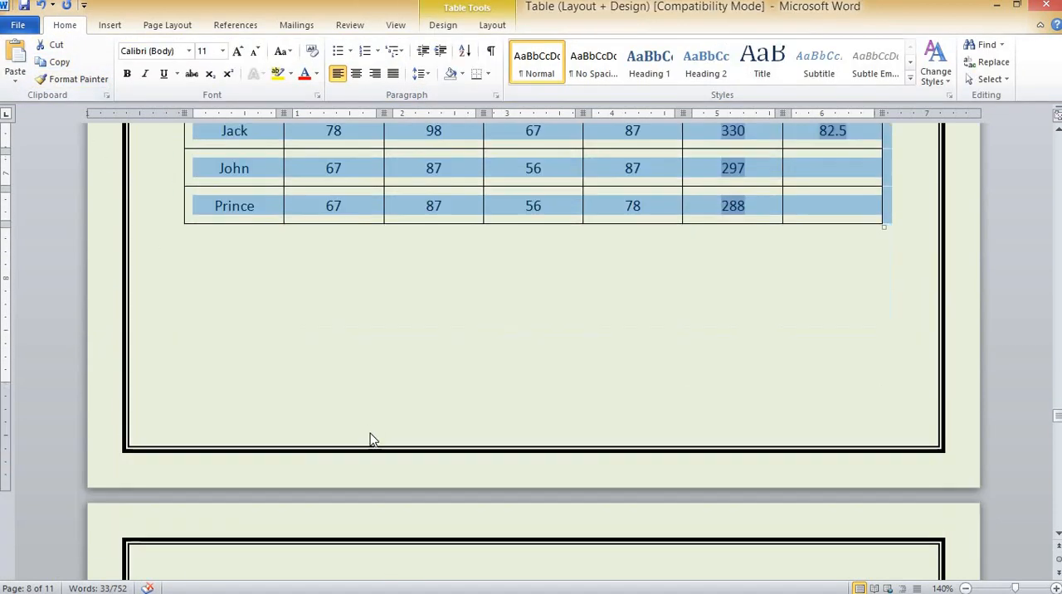
pyautogui.scroll(-5, 371, 432)
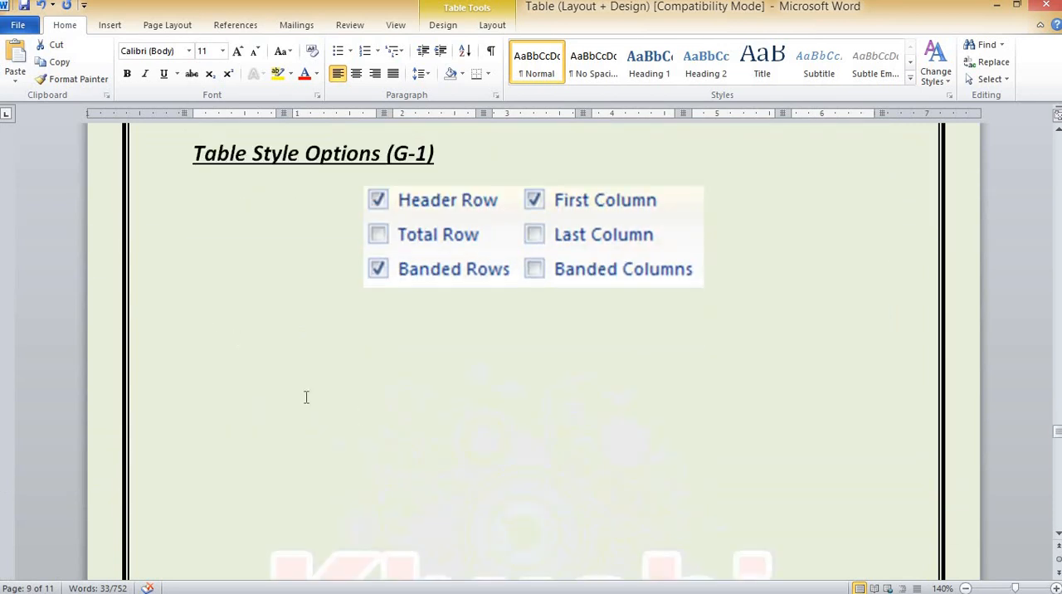
pyautogui.click(187, 327)
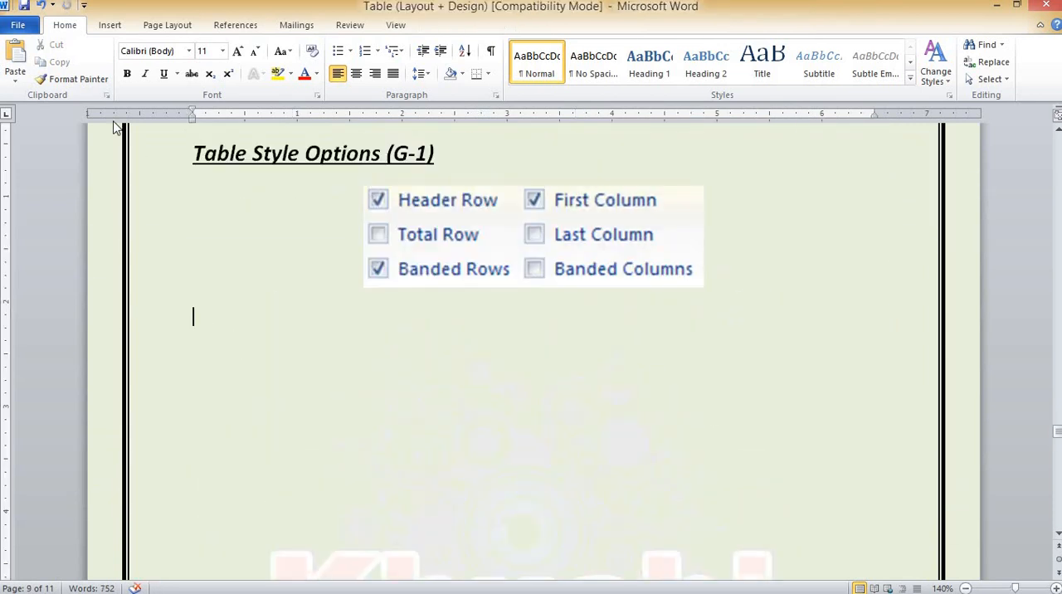
pyautogui.click(15, 59)
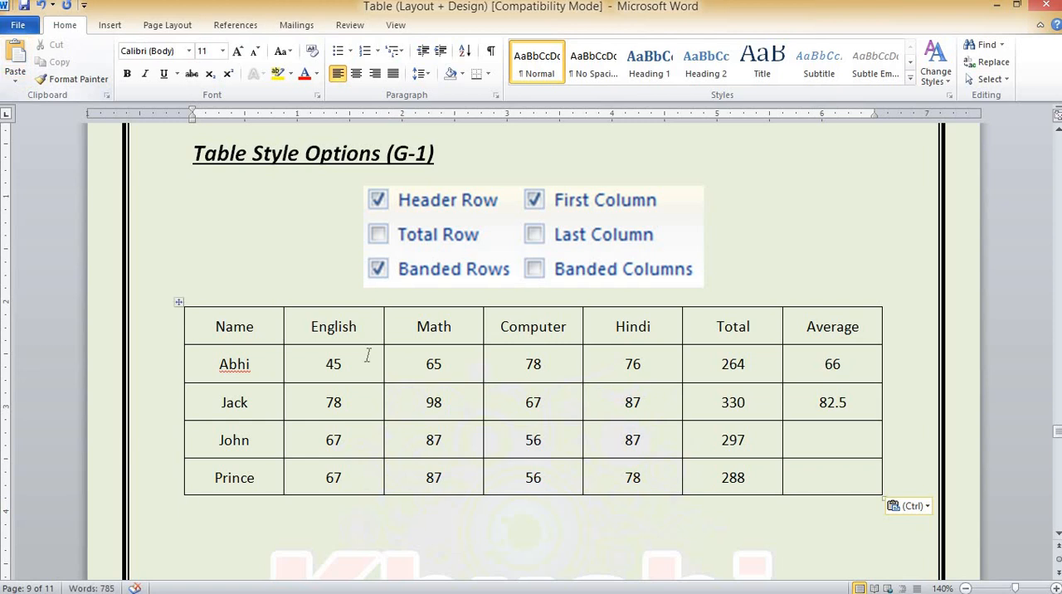
# Apply the built-in table style with a solid blue header row and first column and grey banded rows to the pasted table
pyautogui.scroll(5, 367, 355)
pyautogui.scroll(-4, 374, 379)
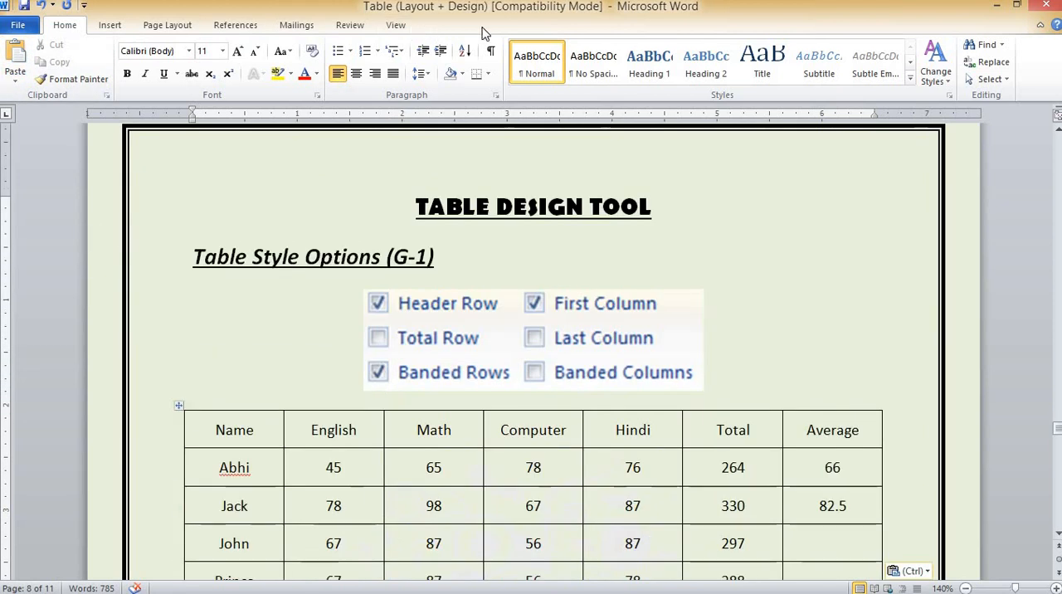
pyautogui.scroll(-2, 393, 235)
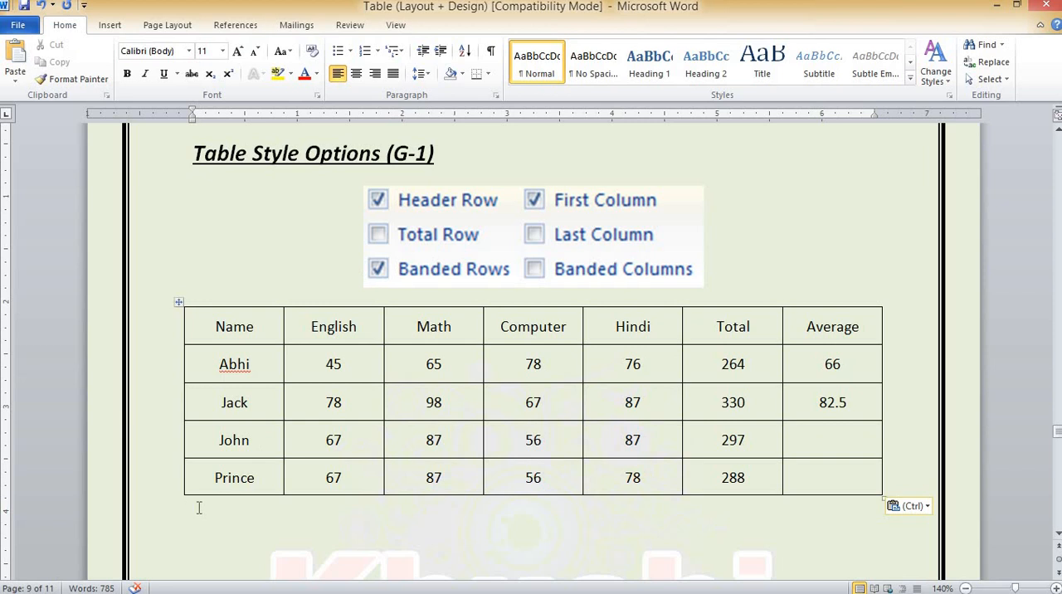
pyautogui.click(256, 327)
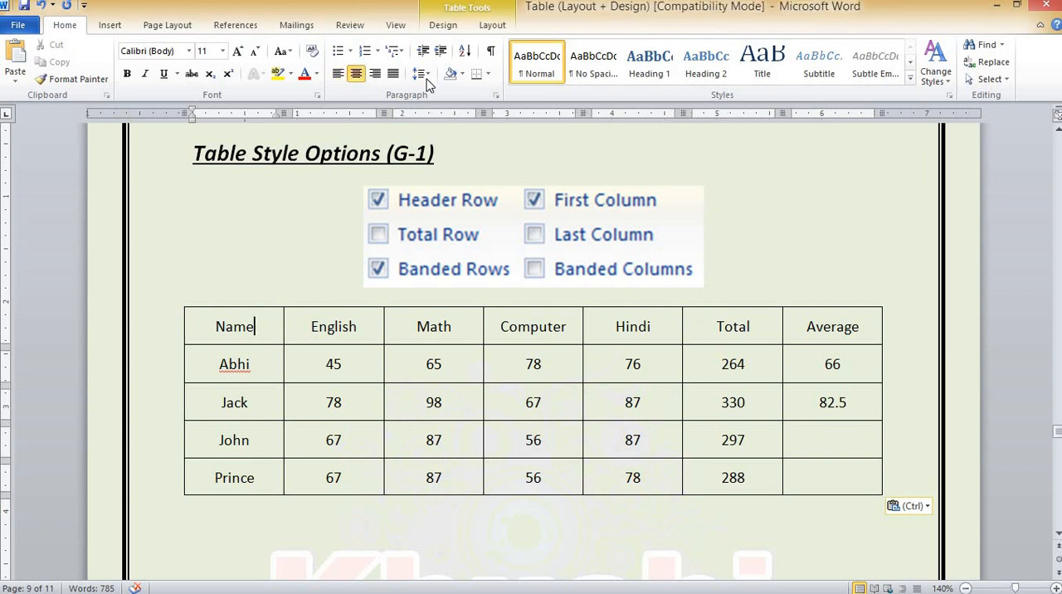
pyautogui.click(443, 26)
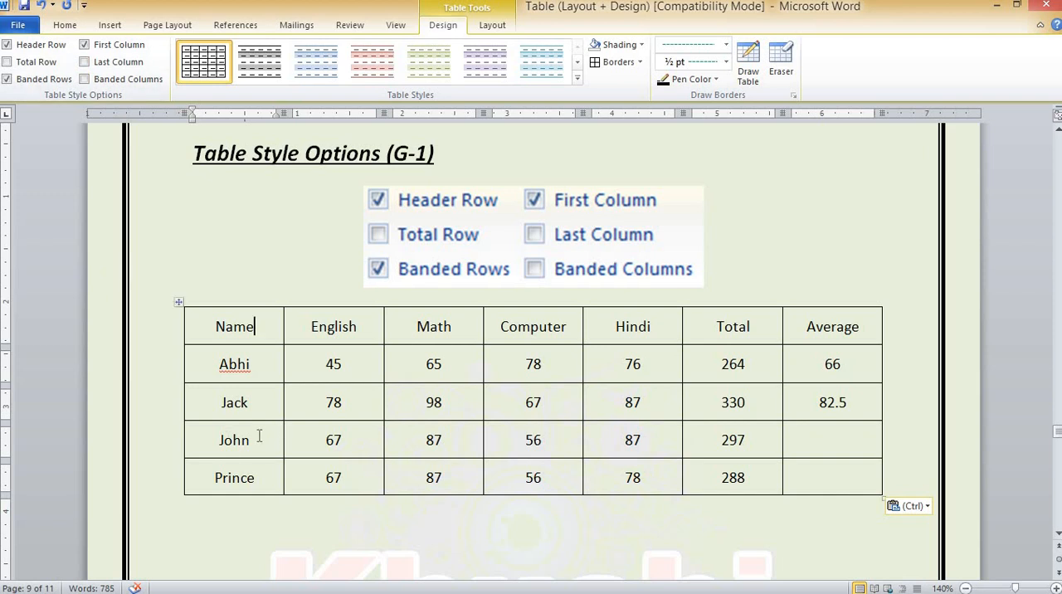
pyautogui.click(578, 81)
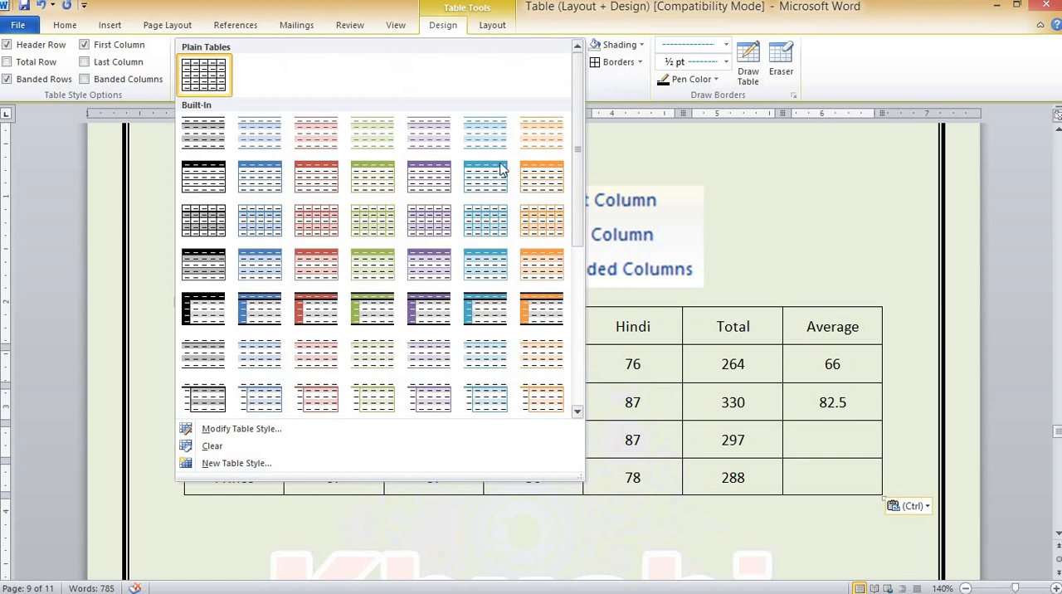
pyautogui.click(264, 316)
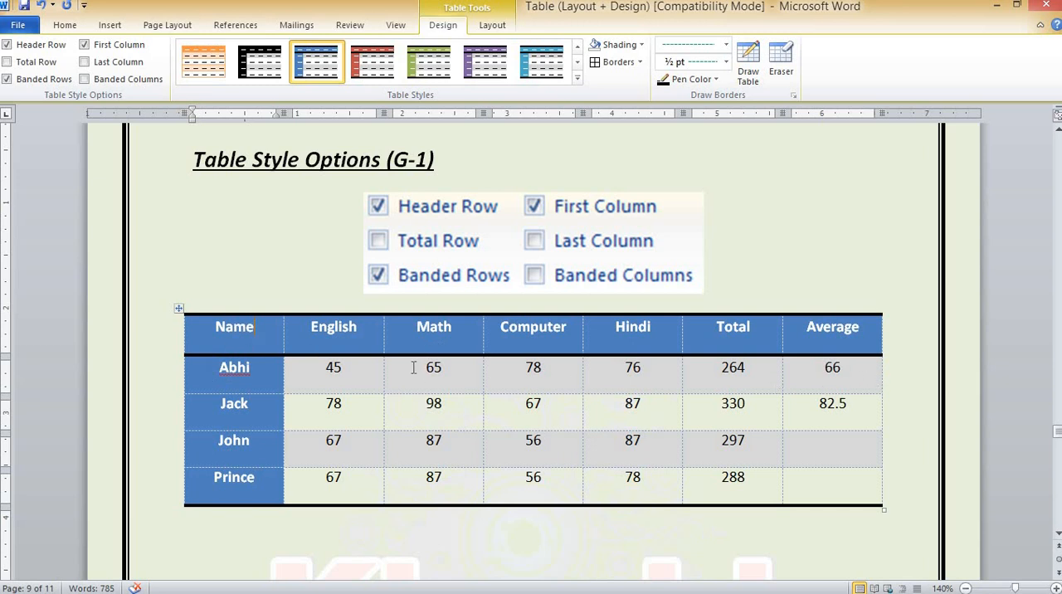
# Turn off the Header Row and First Column style options for the pasted table
pyautogui.click(36, 52)
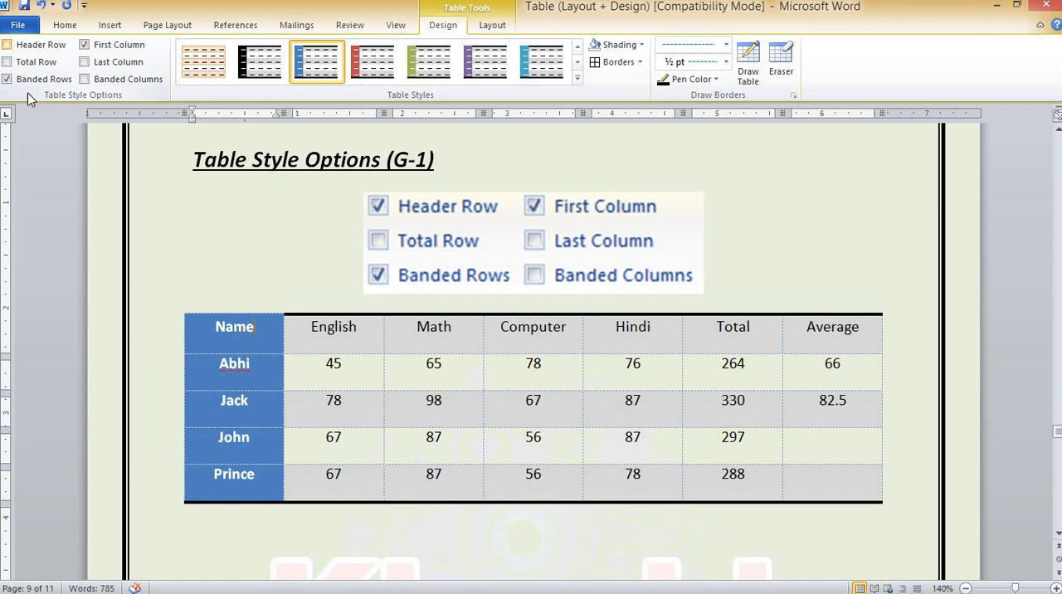
pyautogui.click(103, 48)
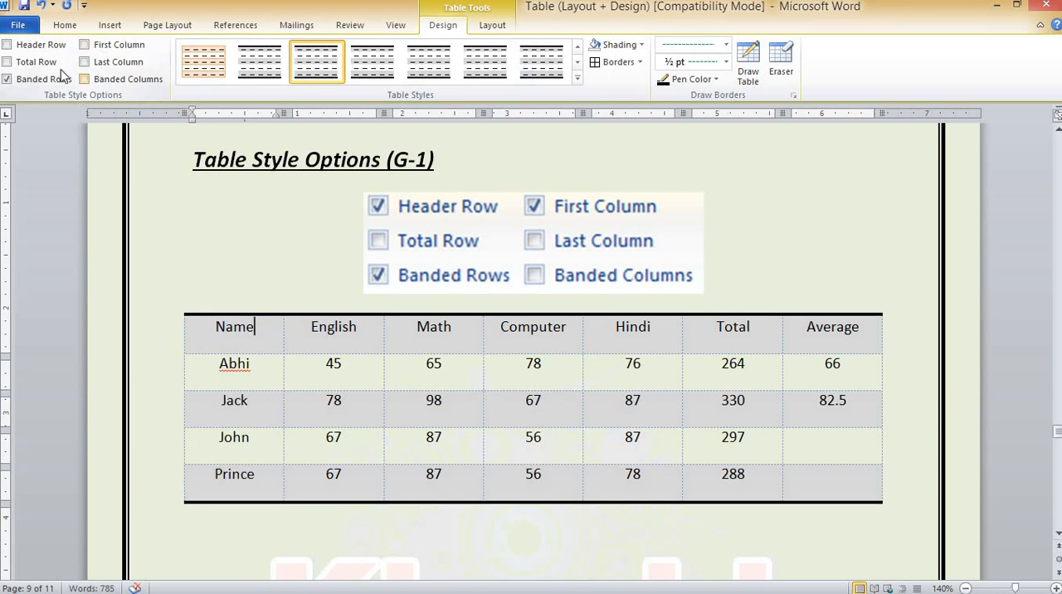
# Turn on the Header Row and First Column style options for the pasted marks table
pyautogui.click(27, 48)
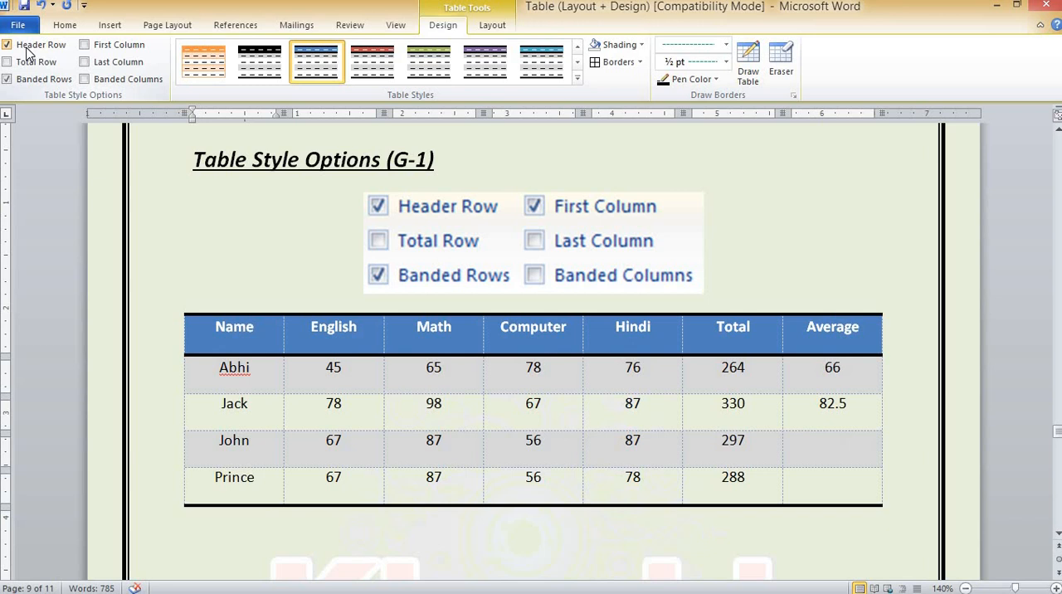
pyautogui.click(102, 50)
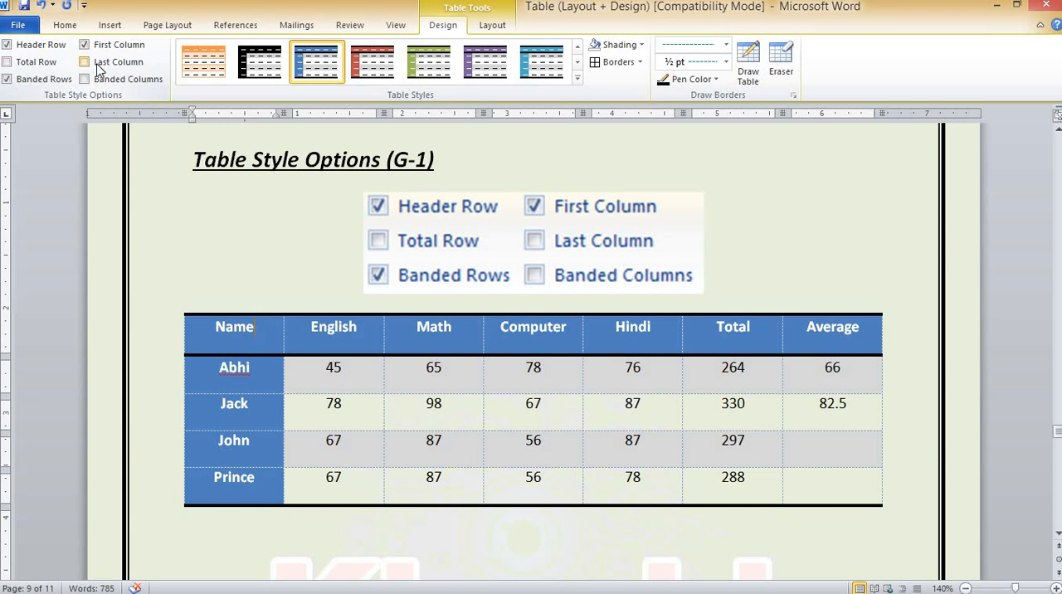
# Try the Last Column and Total Row style options on the marks table and turn both off again
pyautogui.click(98, 66)
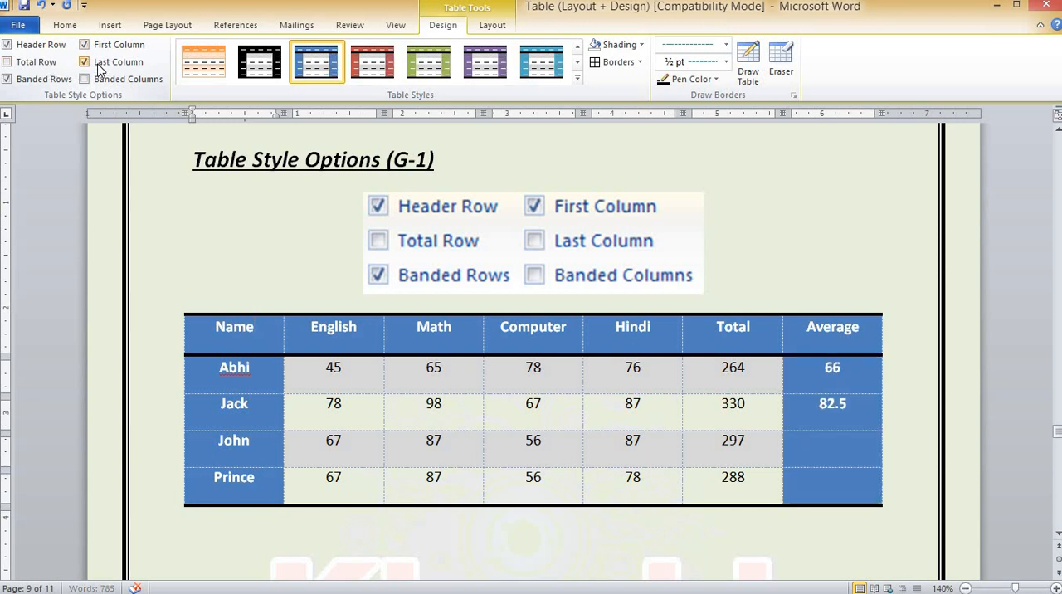
pyautogui.click(36, 66)
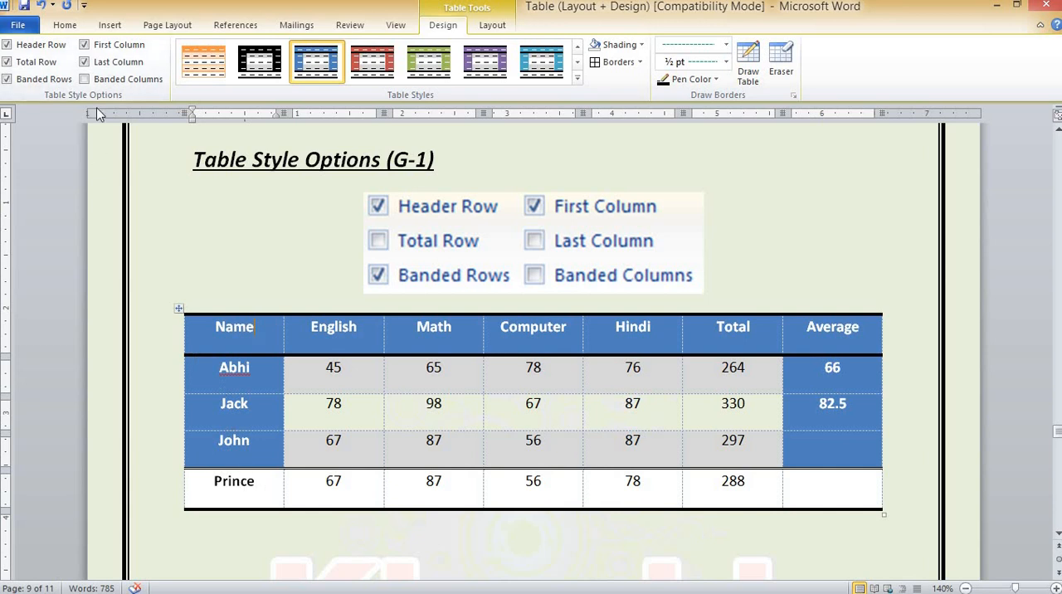
pyautogui.click(117, 67)
pyautogui.click(10, 65)
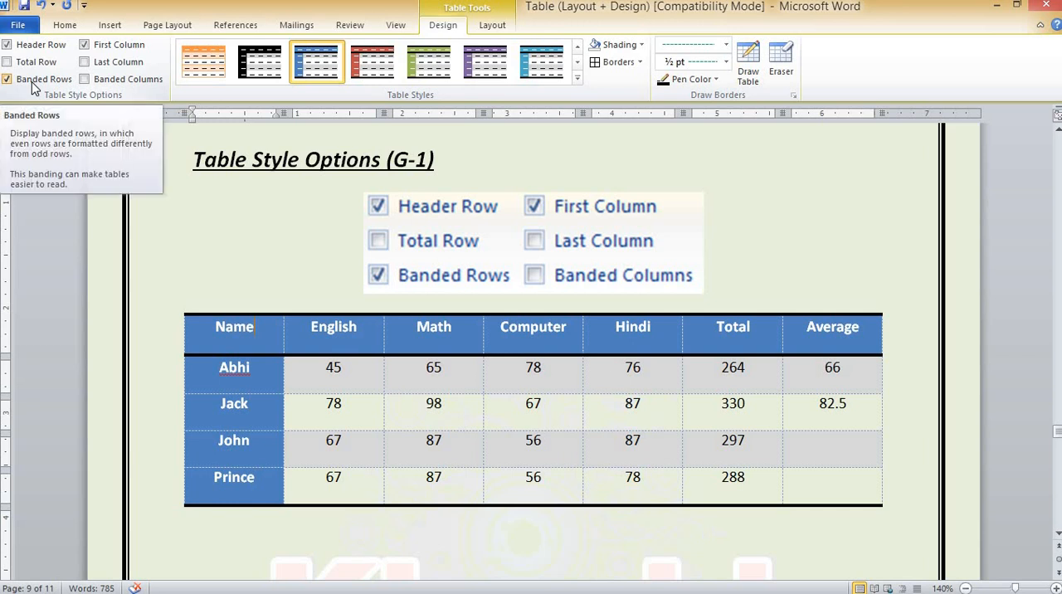
# Toggle Banded Rows off and on, leave it off, and switch Banded Columns on and off for the table
pyautogui.click(31, 84)
pyautogui.click(31, 84)
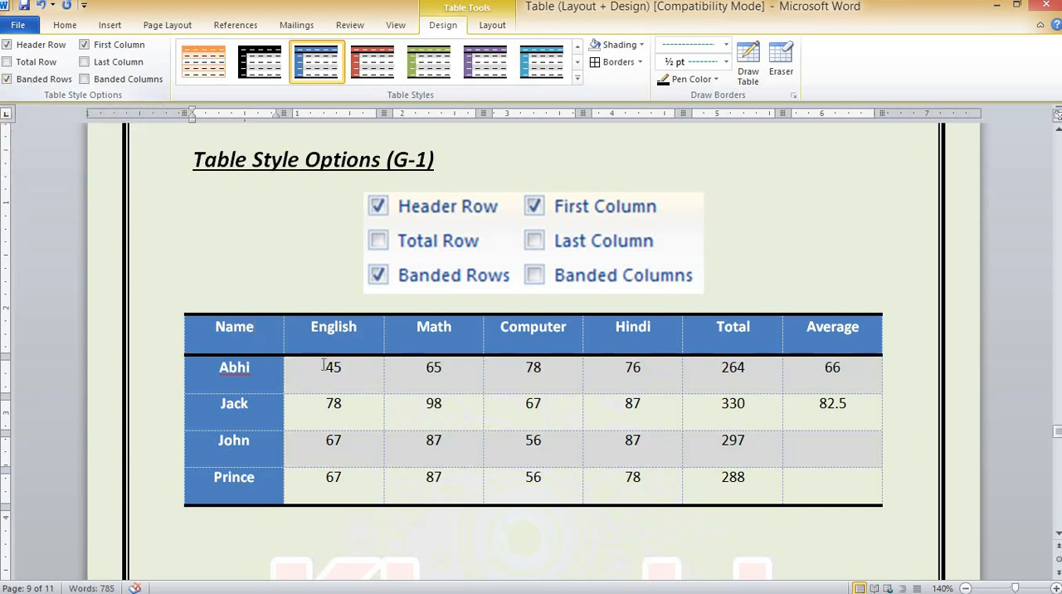
pyautogui.click(59, 82)
pyautogui.click(117, 83)
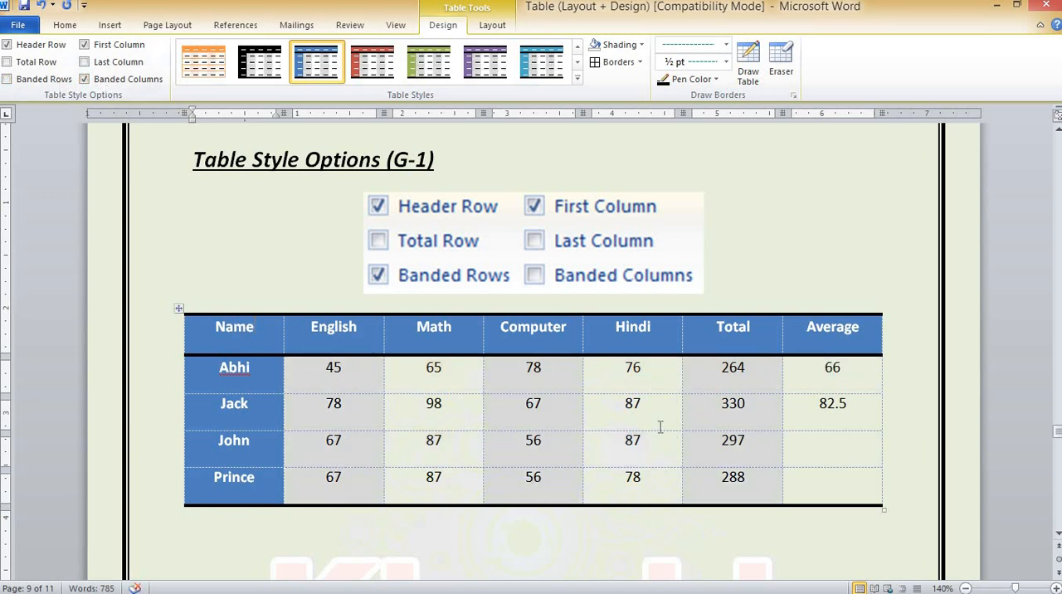
pyautogui.click(98, 83)
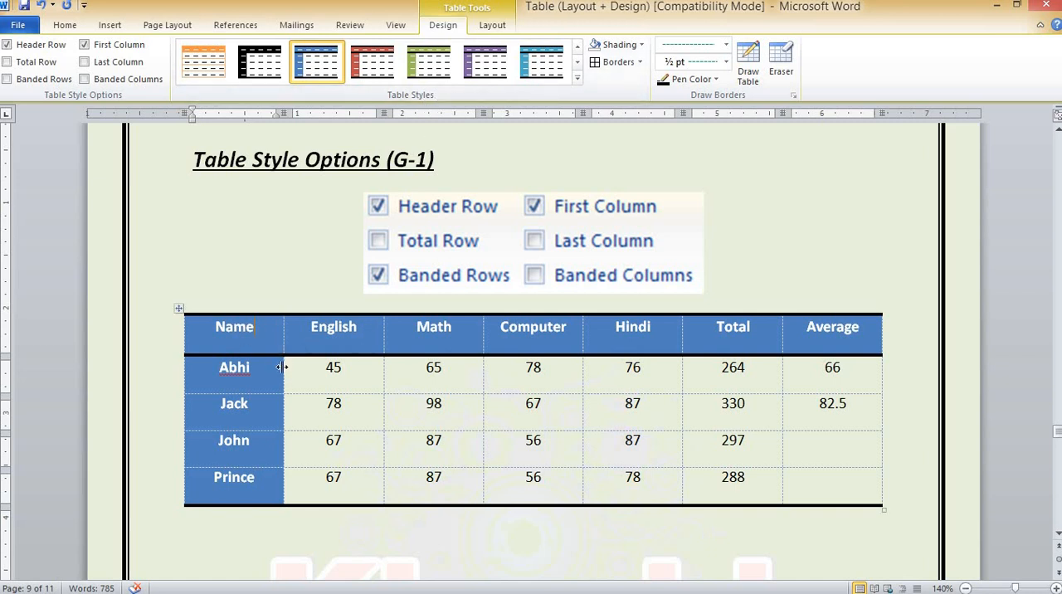
# Copy the whole marks table and paste it on the line below the Border description, clearing that line's formatting first
pyautogui.click(178, 308)
pyautogui.hotkey('ctrl', 'c')
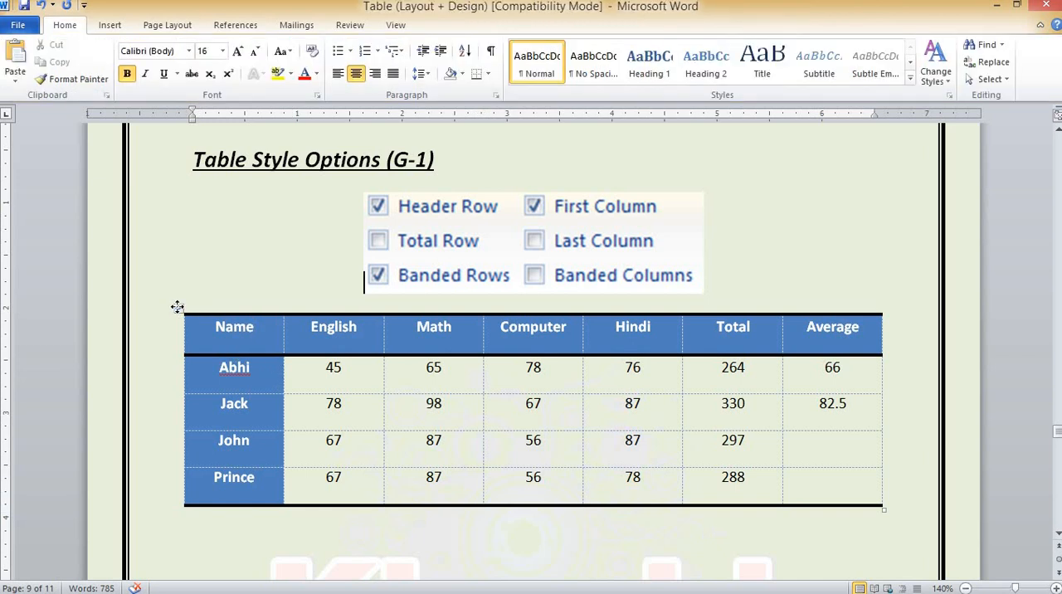
pyautogui.click(74, 27)
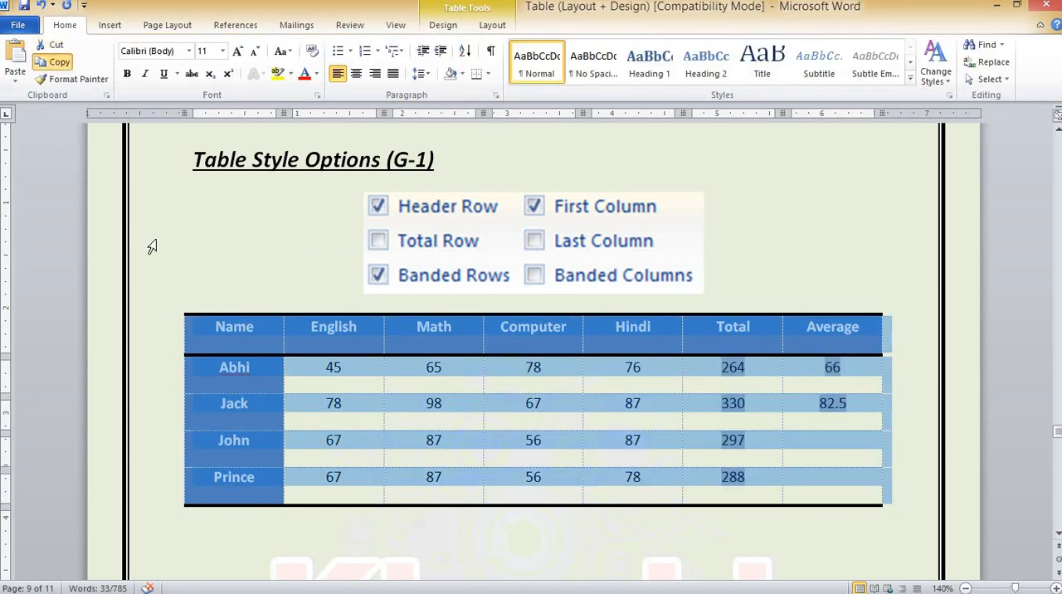
pyautogui.scroll(-10, 356, 445)
pyautogui.scroll(-5, 356, 446)
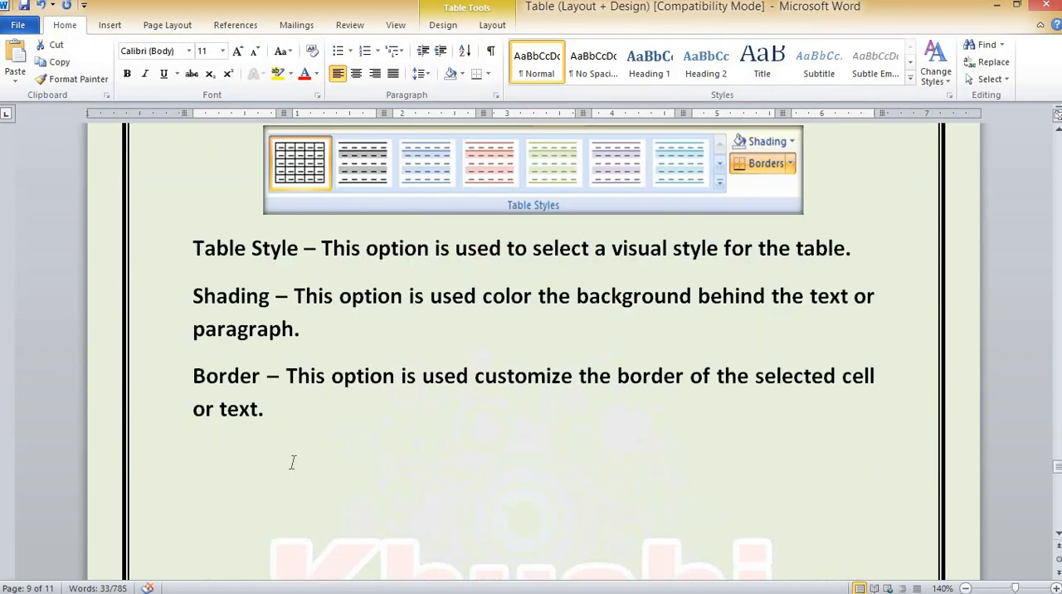
pyautogui.click(195, 450)
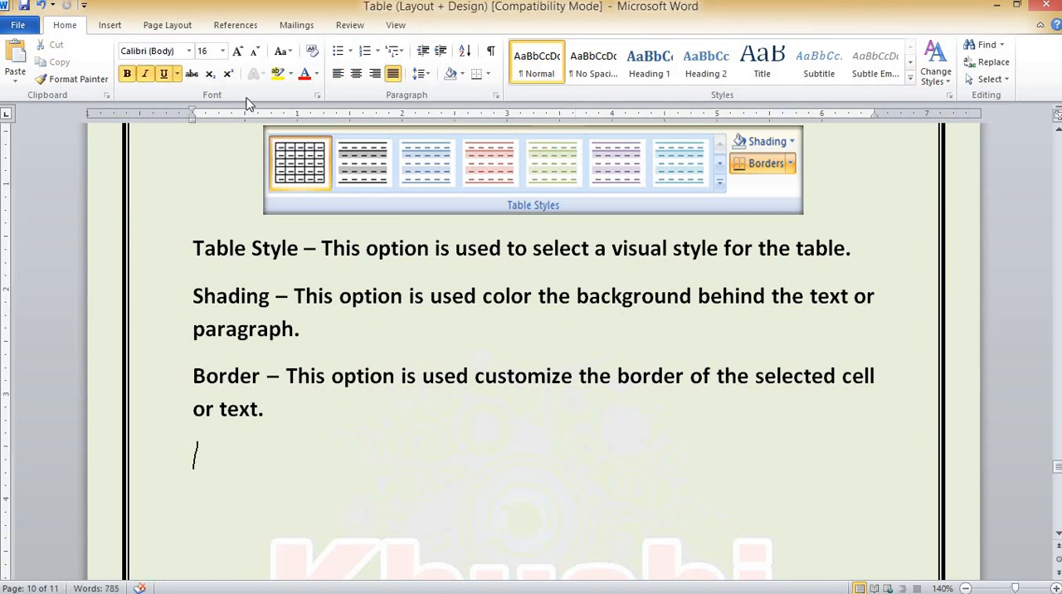
pyautogui.click(311, 51)
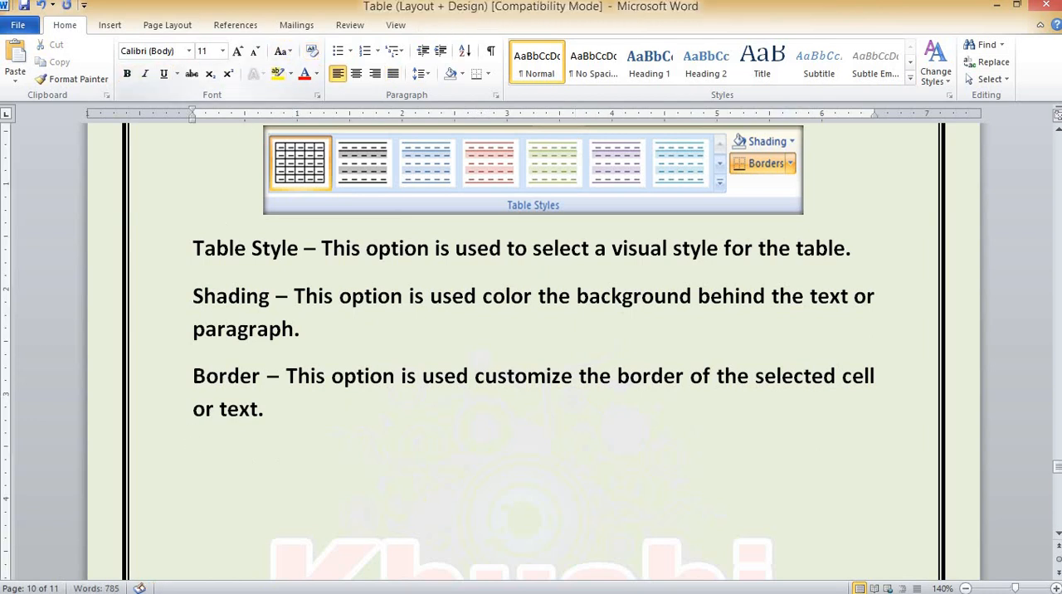
pyautogui.click(14, 57)
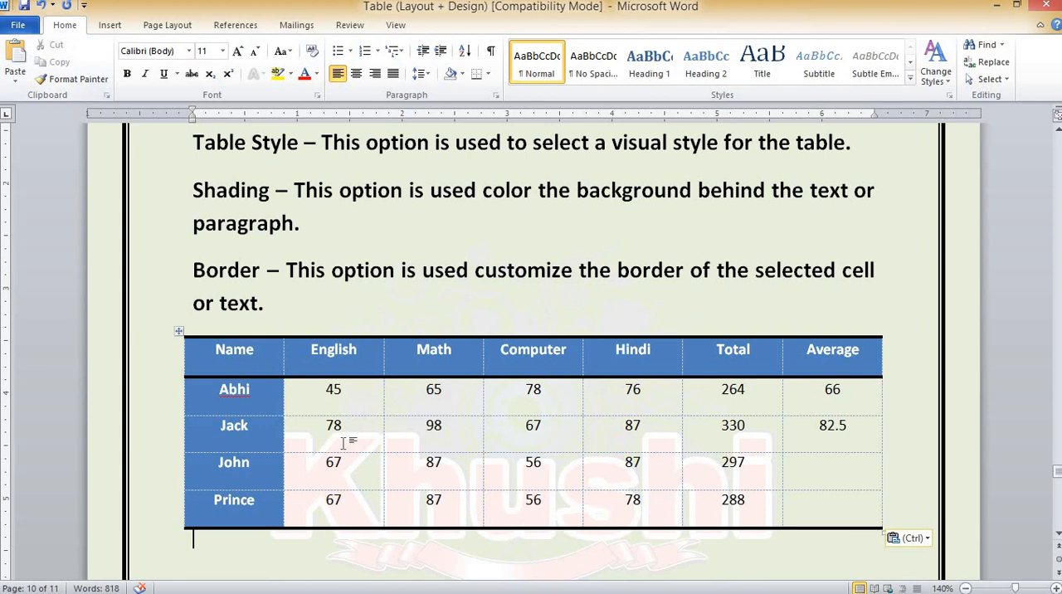
# Apply the Plain Tables grid style to the marks table pasted below the Border description
pyautogui.scroll(7, 346, 431)
pyautogui.scroll(-7, 323, 487)
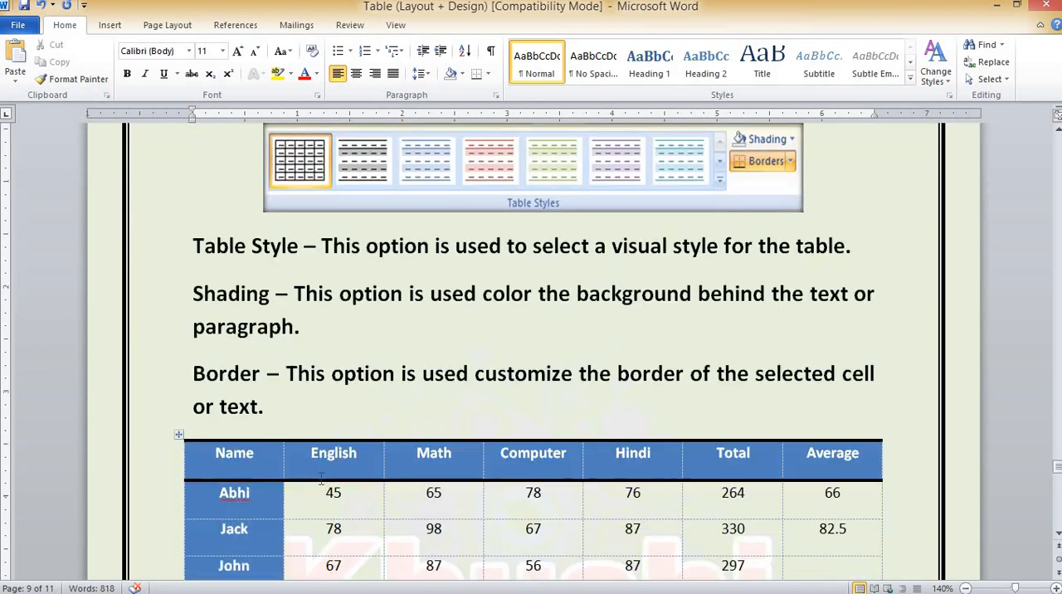
pyautogui.click(265, 357)
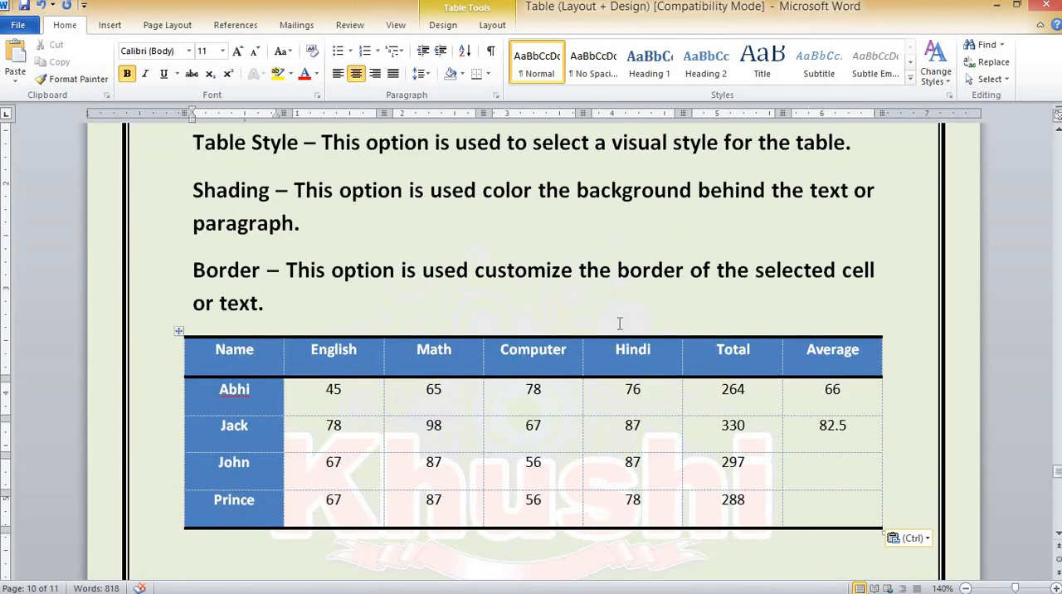
pyautogui.click(443, 25)
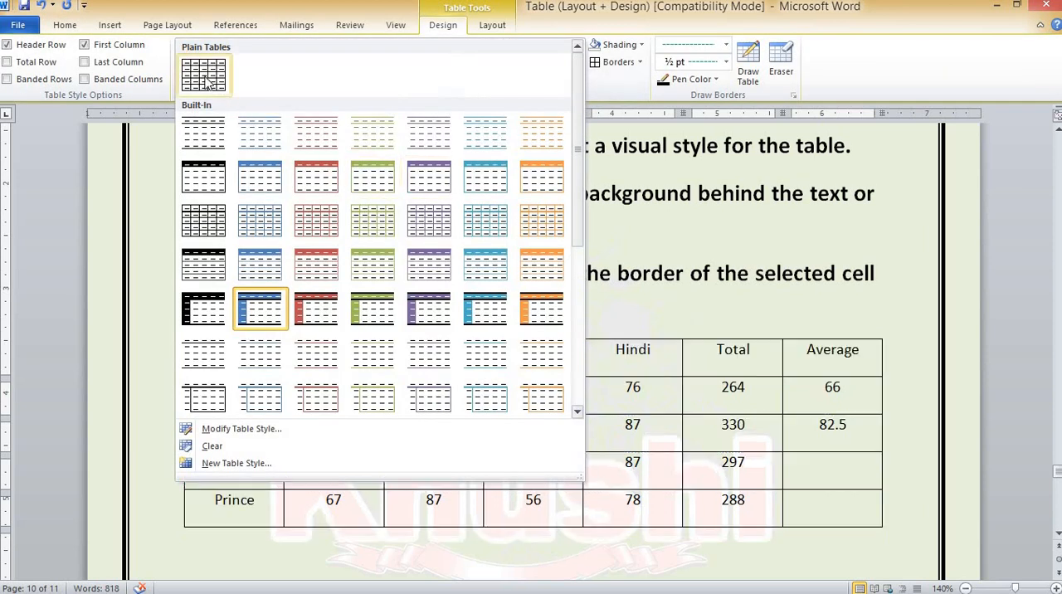
pyautogui.click(205, 79)
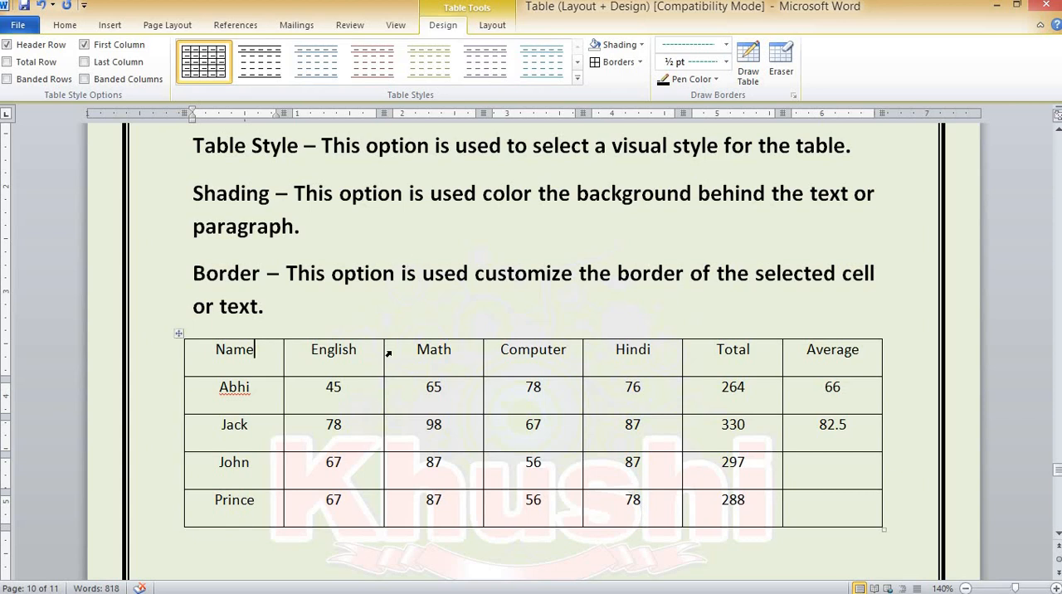
# Preview the built-in table styles on the marks table without applying one
pyautogui.click(578, 77)
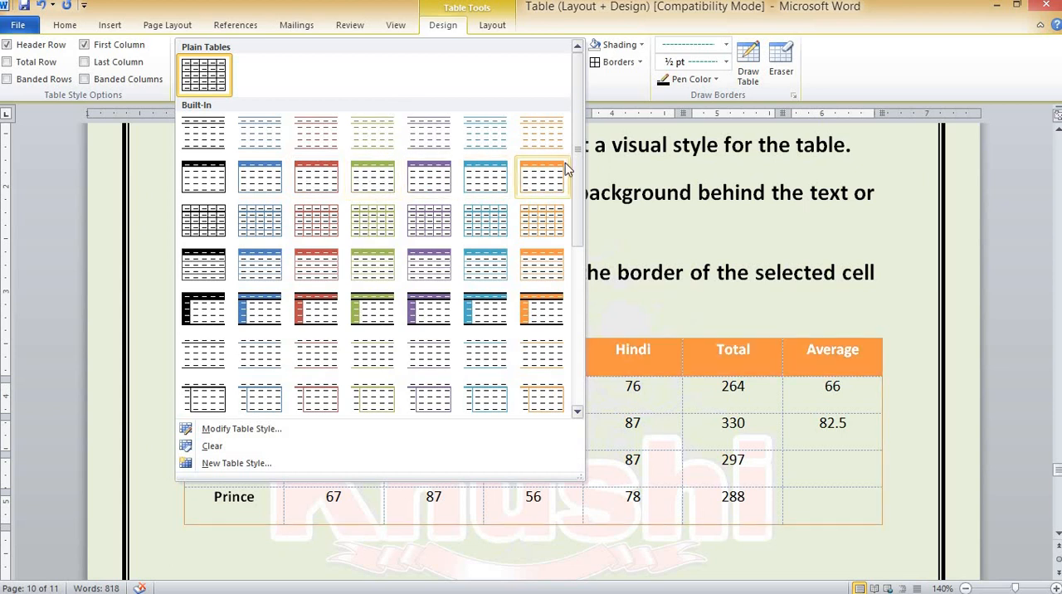
pyautogui.scroll(-2, 581, 193)
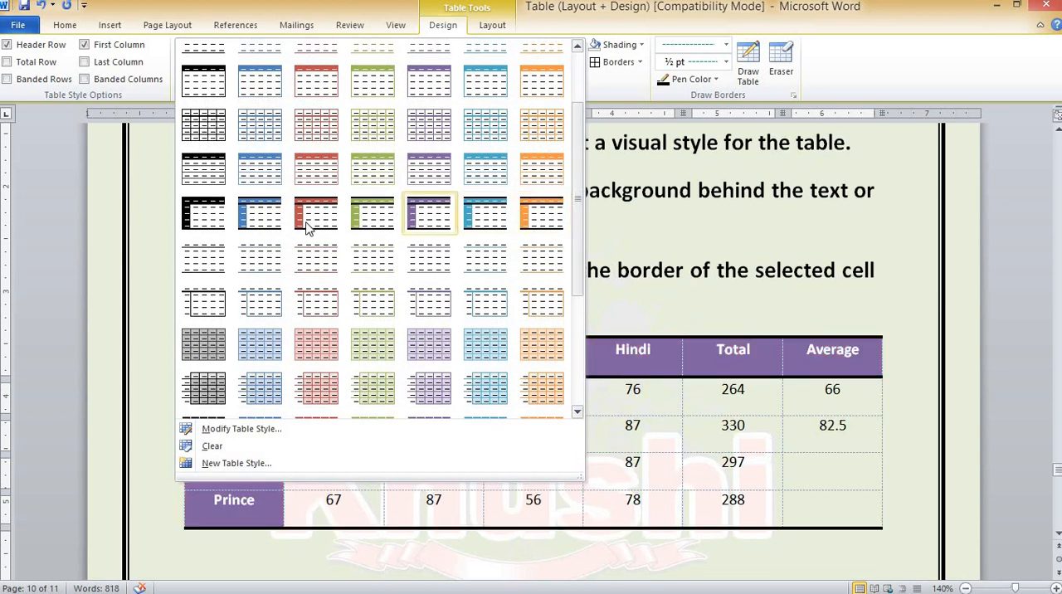
pyautogui.click(452, 28)
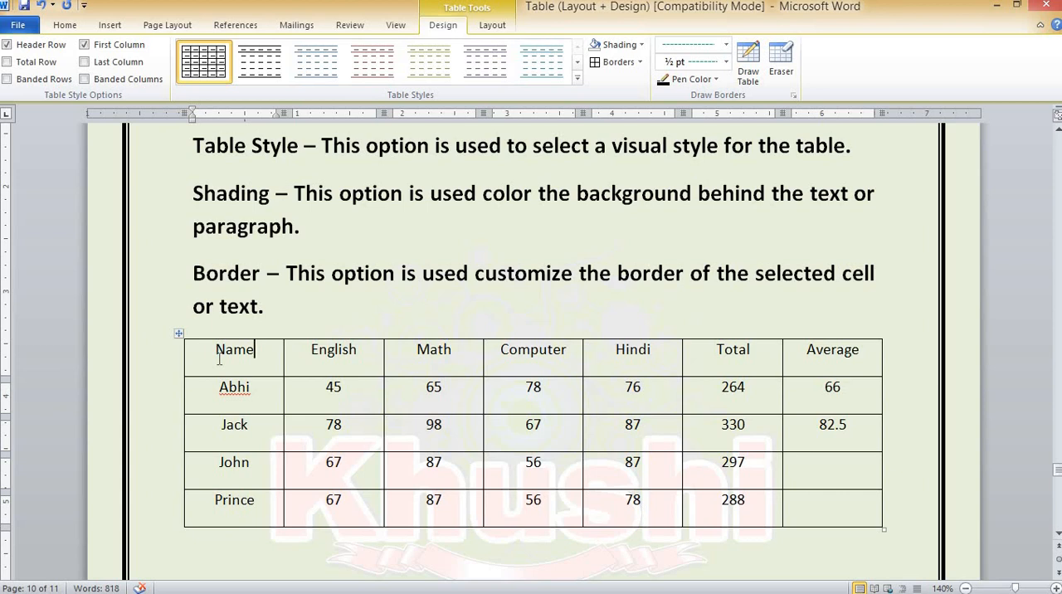
# Shade the table's header row yellow and remove the shading again with No Color
pyautogui.moveTo(218, 358); pyautogui.dragTo(846, 358)
pyautogui.click(640, 45)
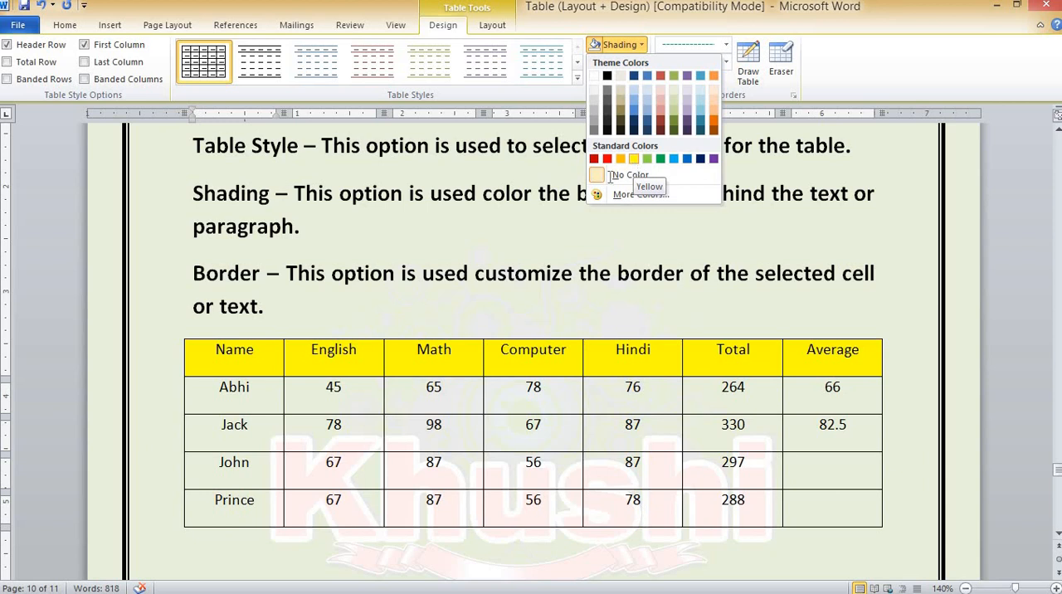
pyautogui.click(633, 159)
pyautogui.click(640, 45)
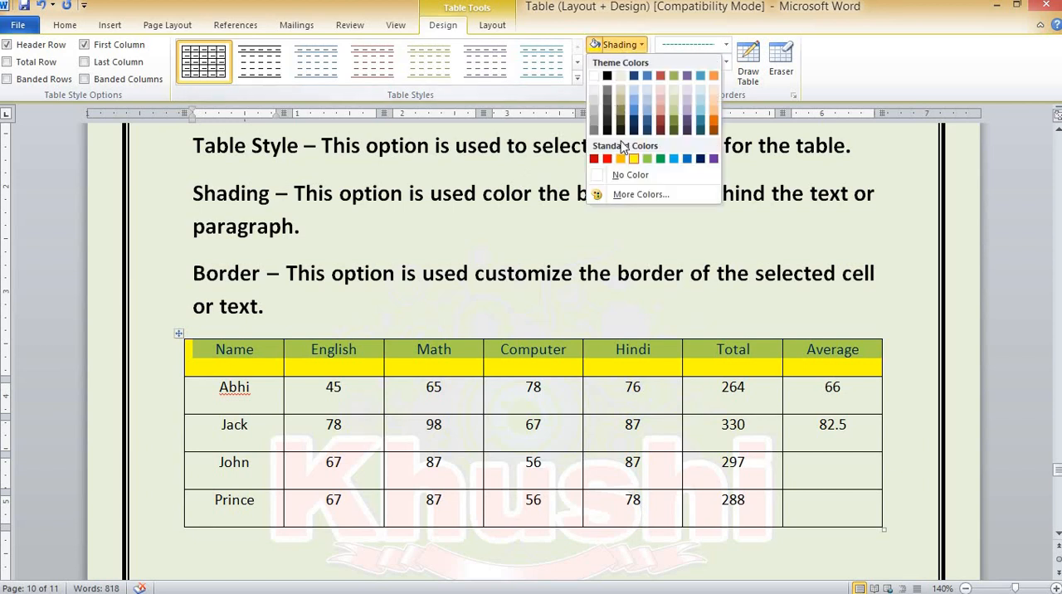
pyautogui.click(630, 175)
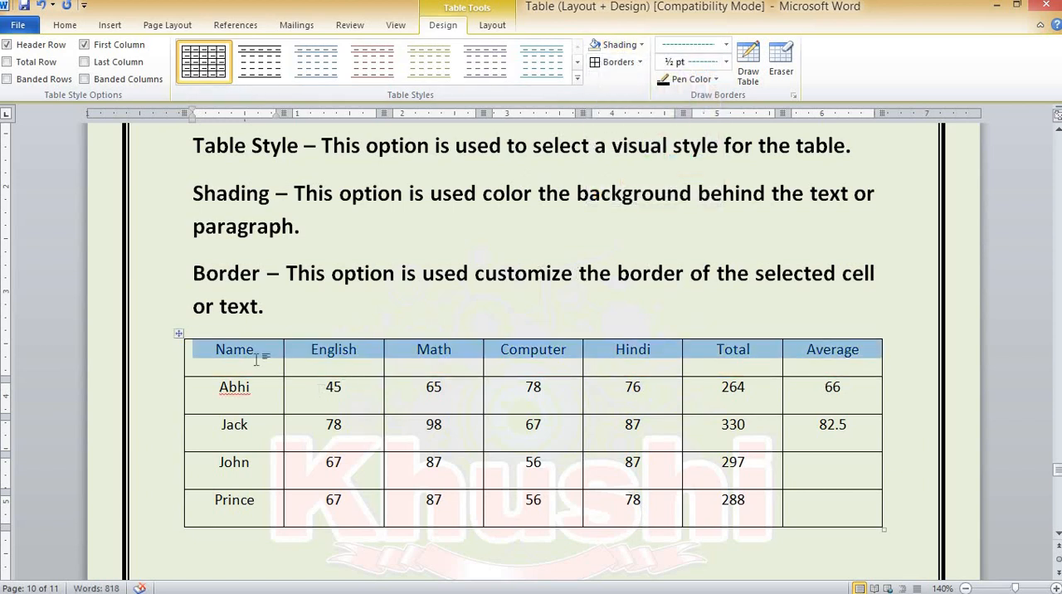
# Apply All Borders to the whole marks table below the Border description
pyautogui.click(178, 333)
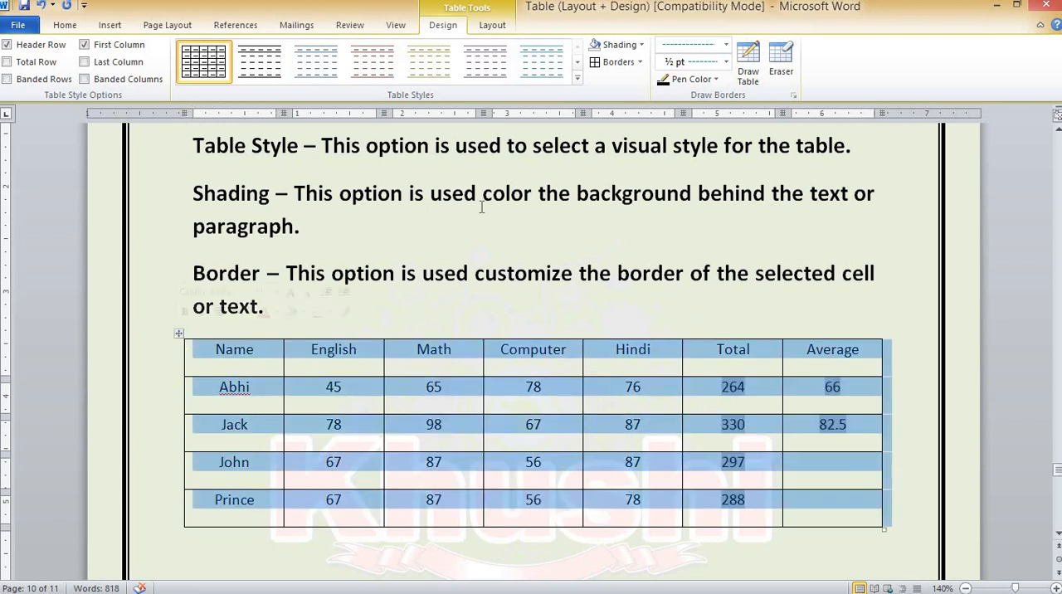
pyautogui.click(639, 62)
pyautogui.click(634, 170)
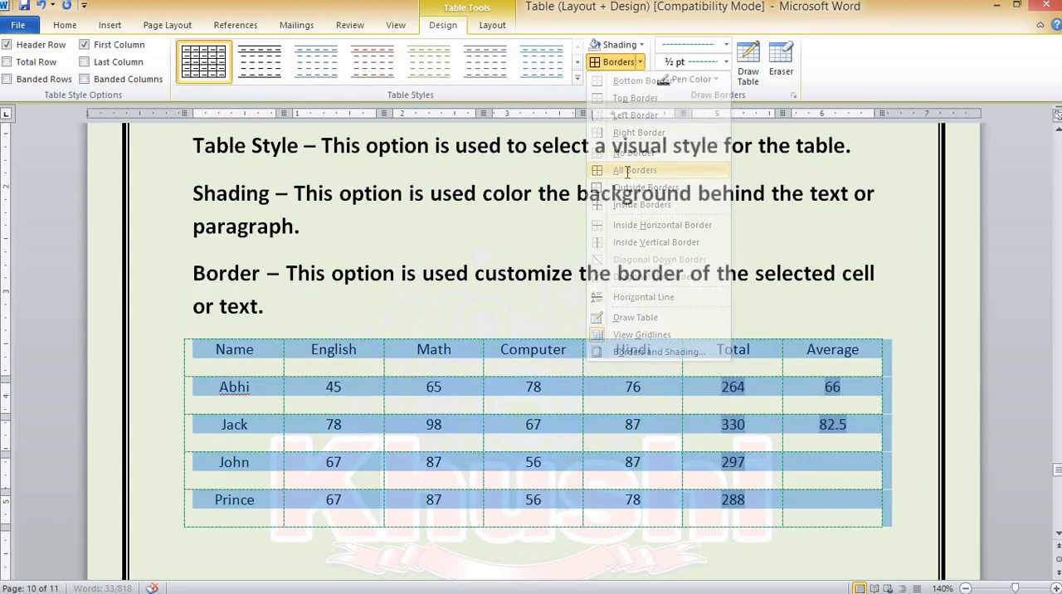
# Remove every border of the table with No Border and turn off View Gridlines
pyautogui.click(639, 62)
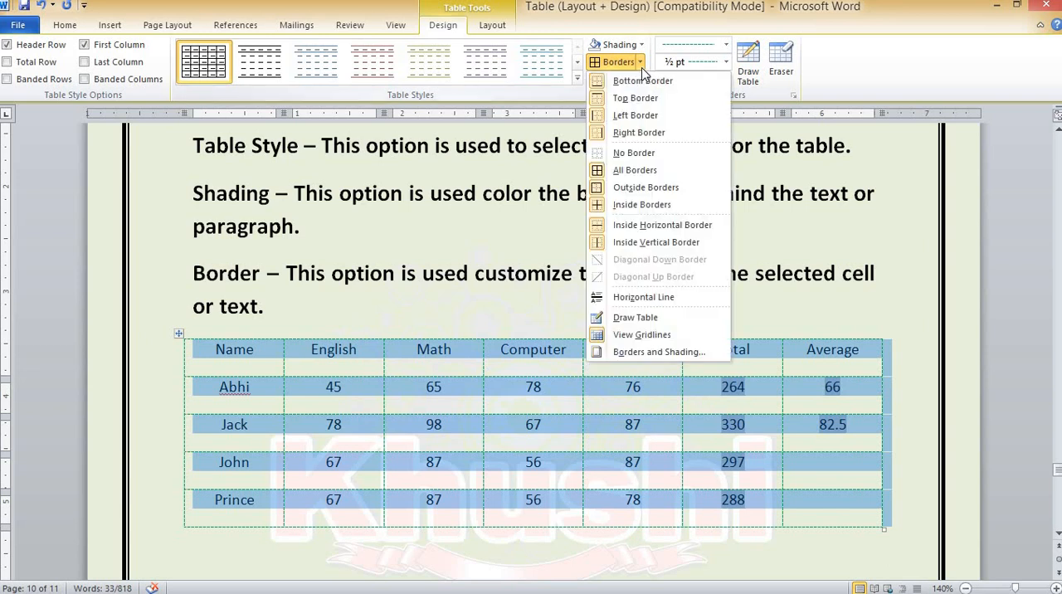
pyautogui.click(630, 152)
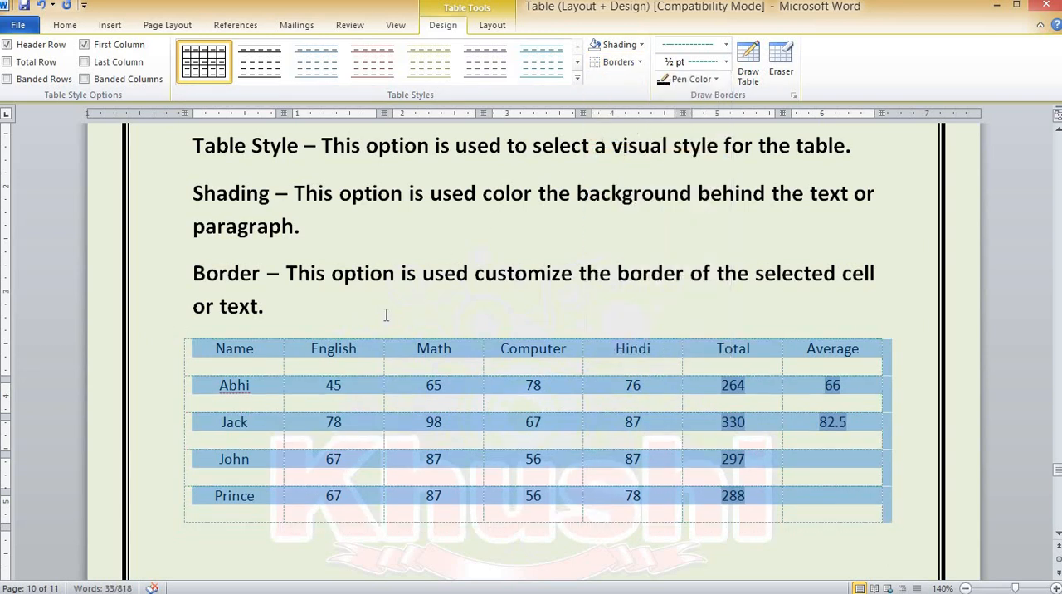
pyautogui.click(64, 28)
pyautogui.click(490, 30)
pyautogui.click(53, 65)
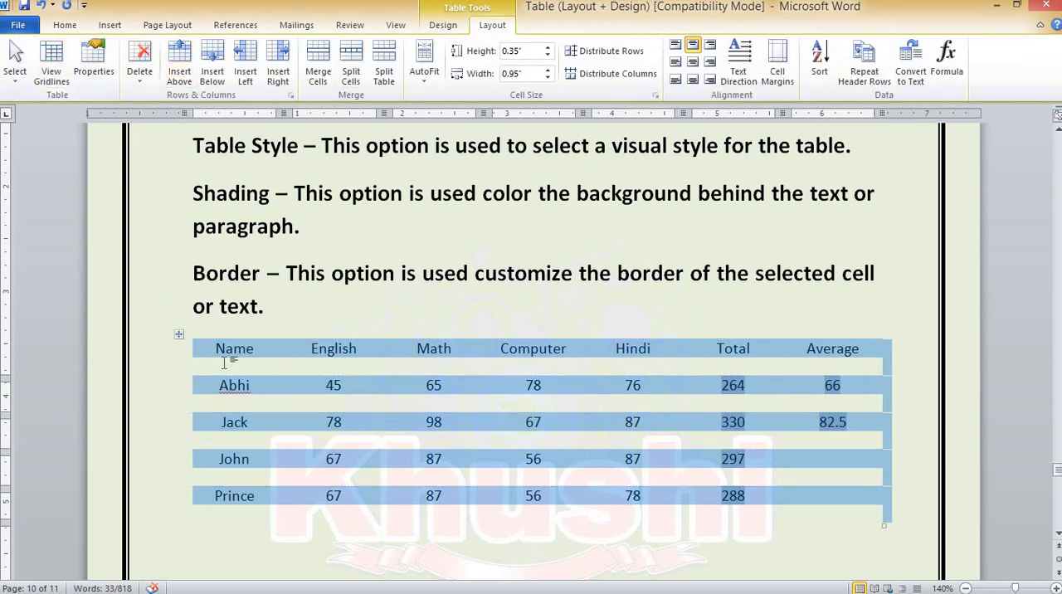
# Reapply All Borders to the selected marks table and turn View Gridlines back on
pyautogui.click(444, 25)
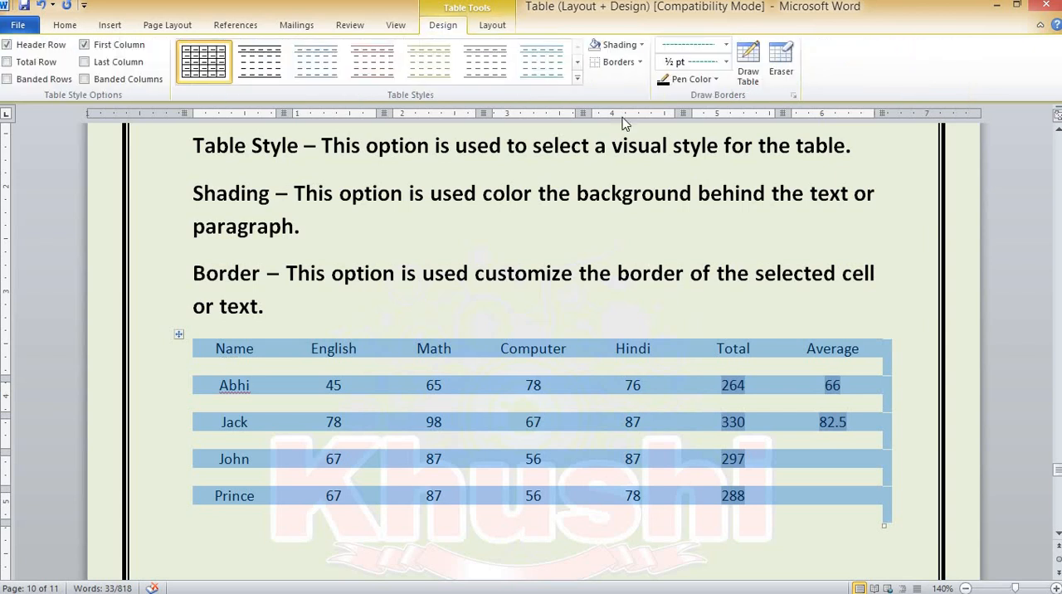
pyautogui.click(640, 63)
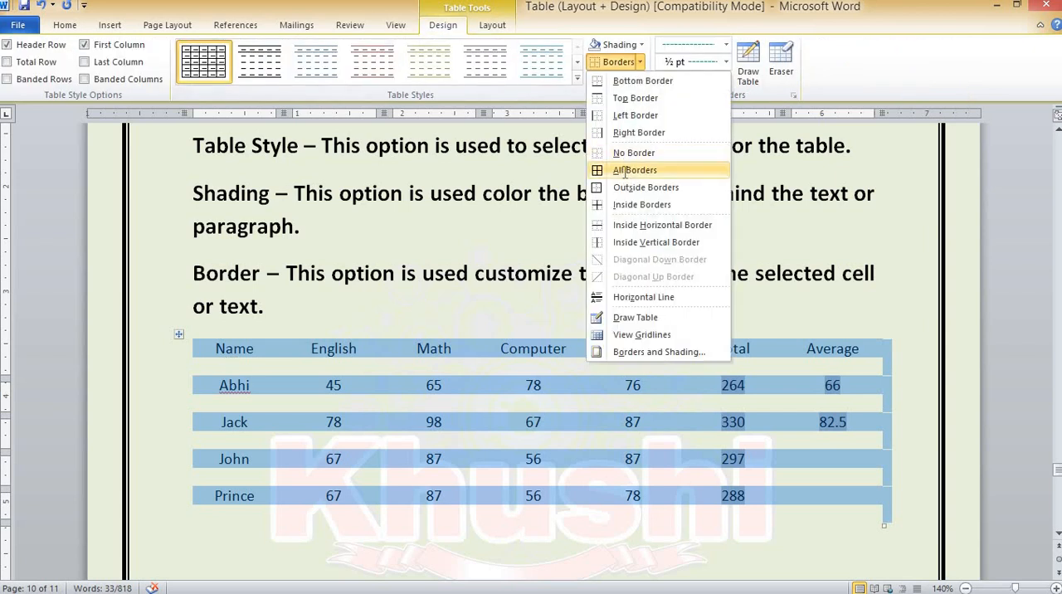
pyautogui.click(629, 174)
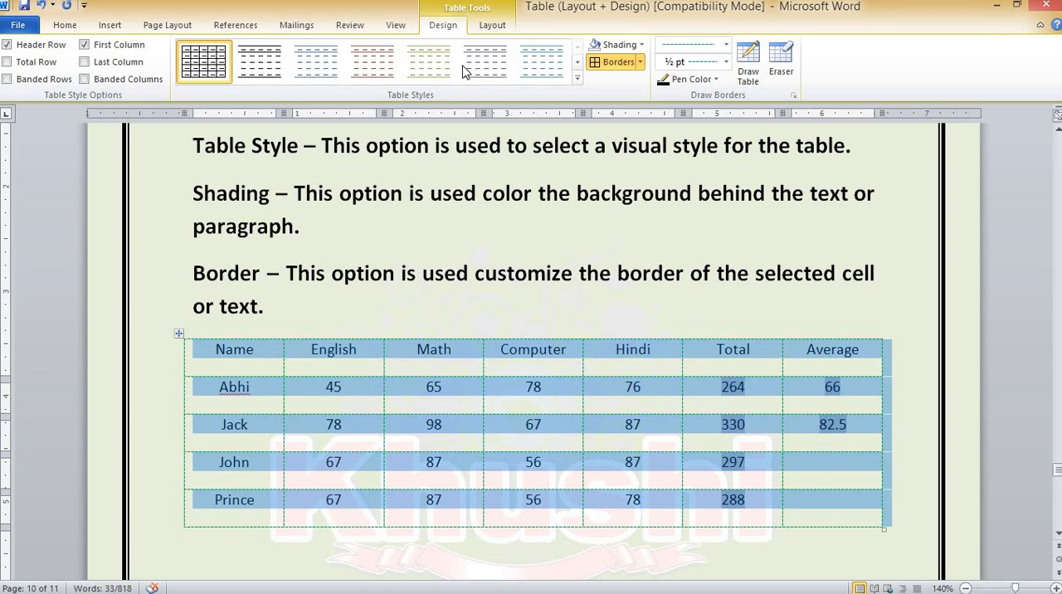
pyautogui.click(491, 28)
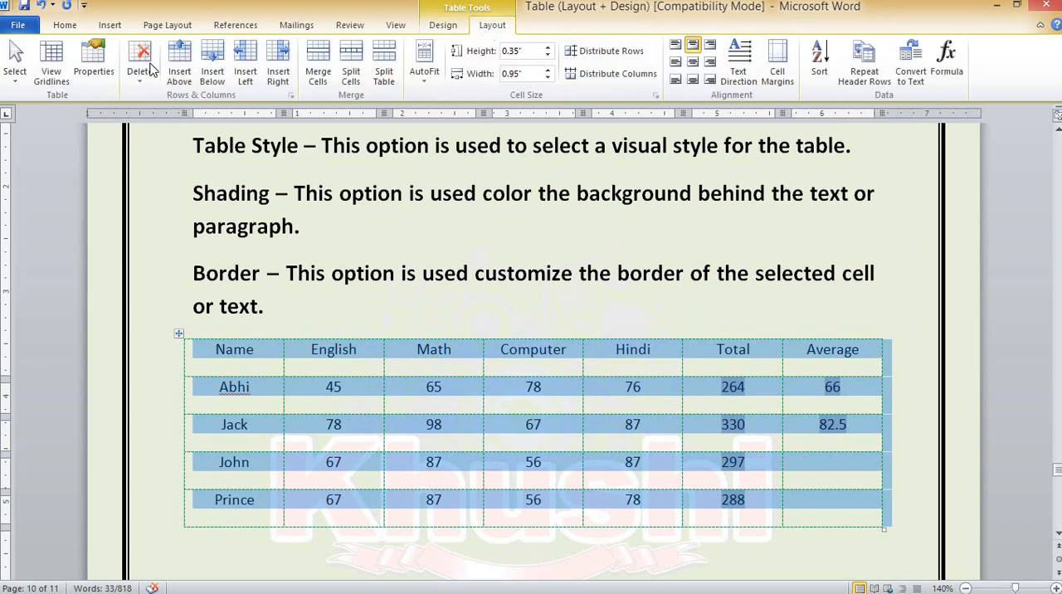
pyautogui.click(52, 69)
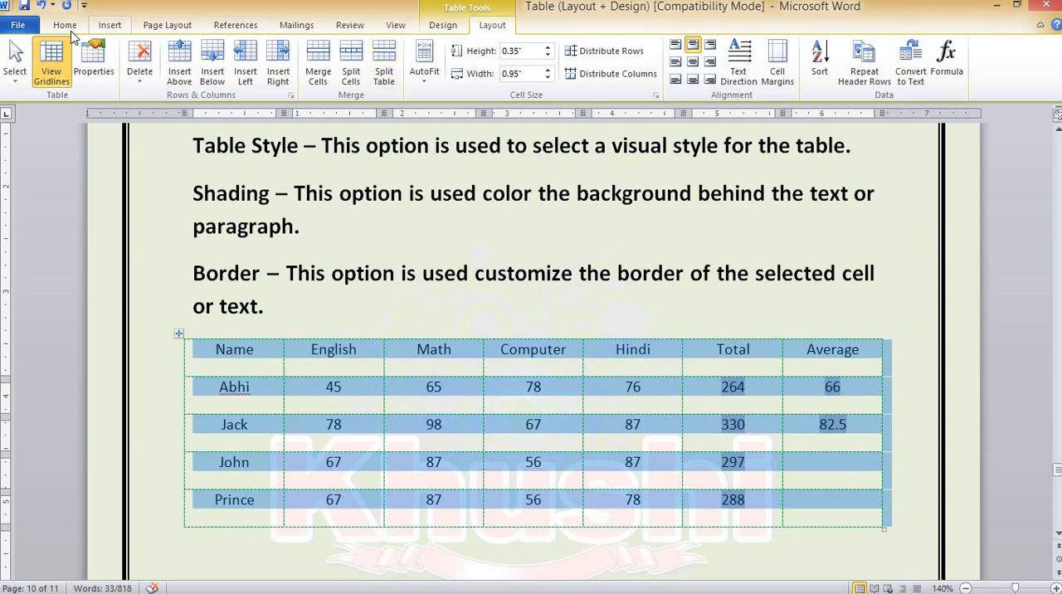
pyautogui.click(441, 21)
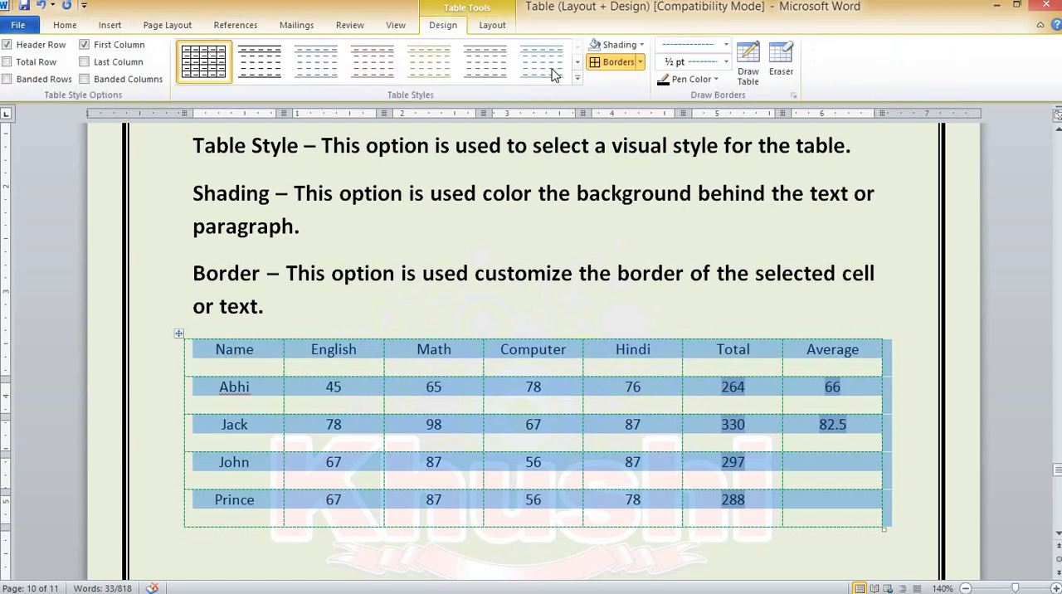
# Set the border pen to a single solid line of ½ pt and apply it to all borders of the selected marks table
pyautogui.click(726, 46)
pyautogui.click(687, 91)
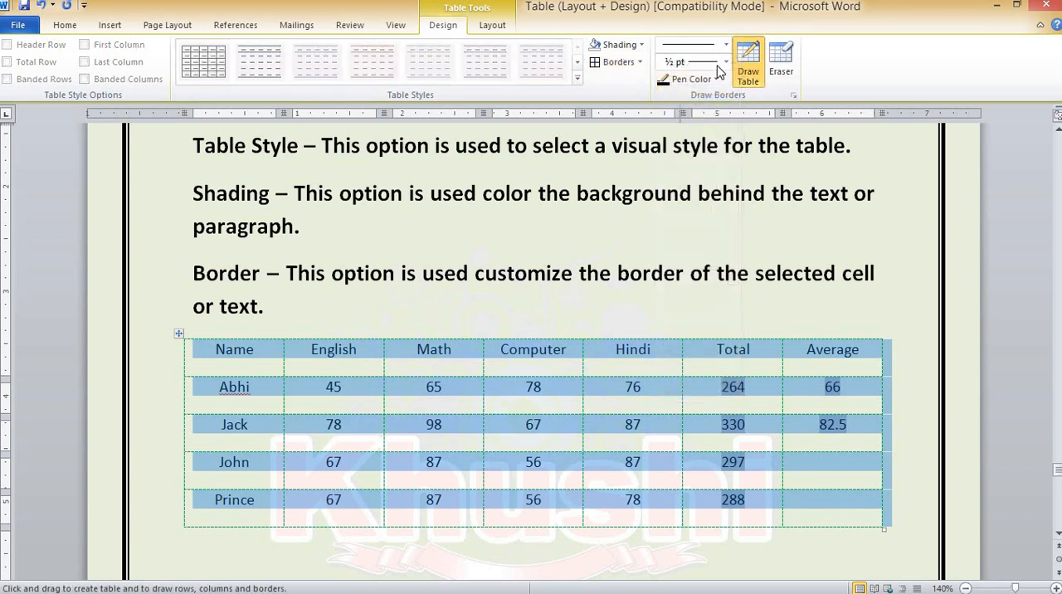
pyautogui.click(726, 63)
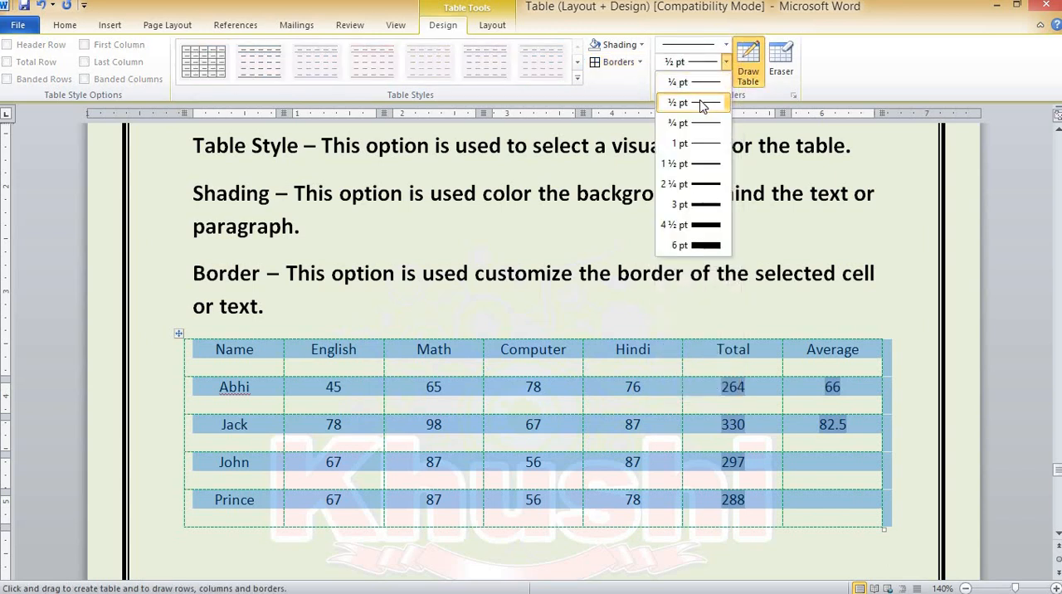
pyautogui.click(700, 103)
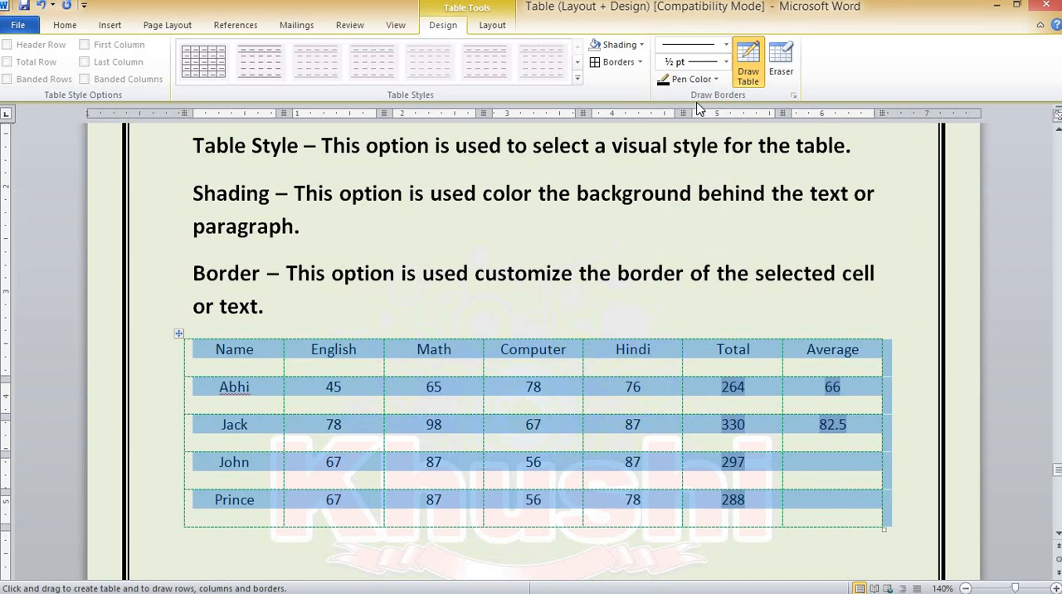
pyautogui.click(596, 69)
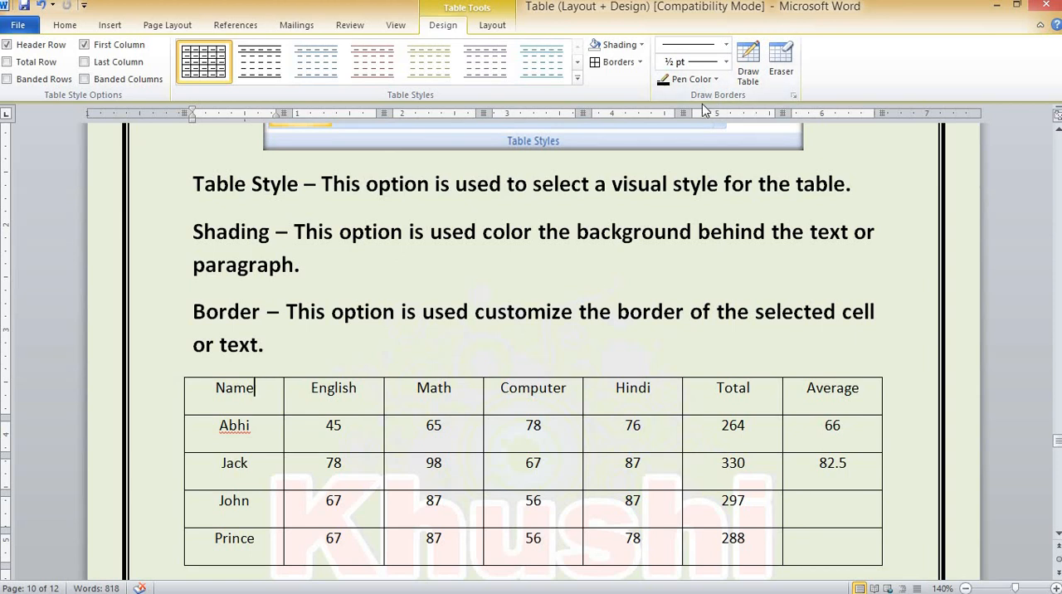
# Copy the whole marks table below the Border description
pyautogui.scroll(-3, 462, 295)
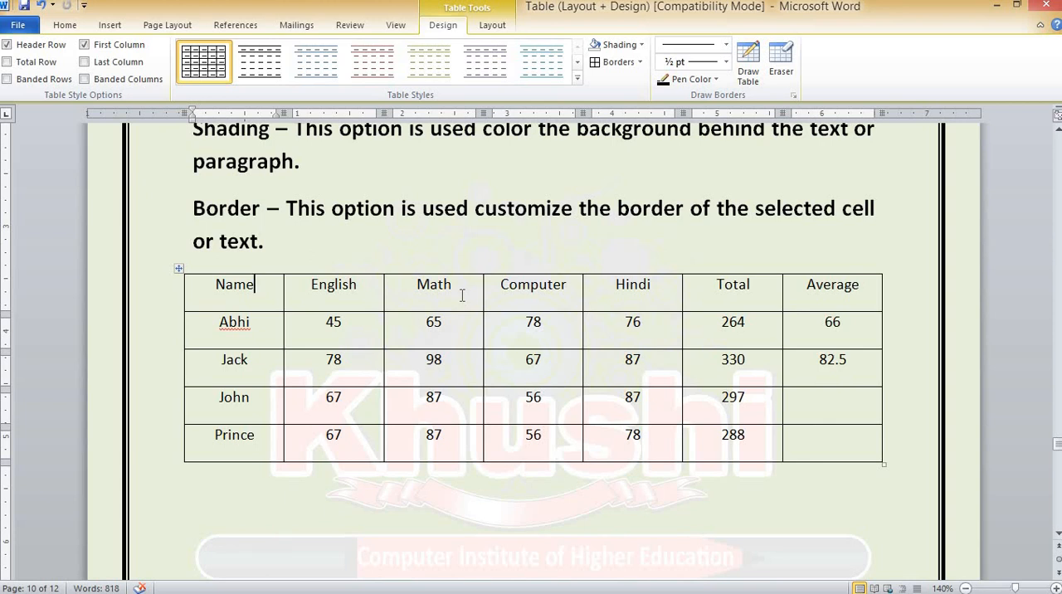
pyautogui.click(178, 269)
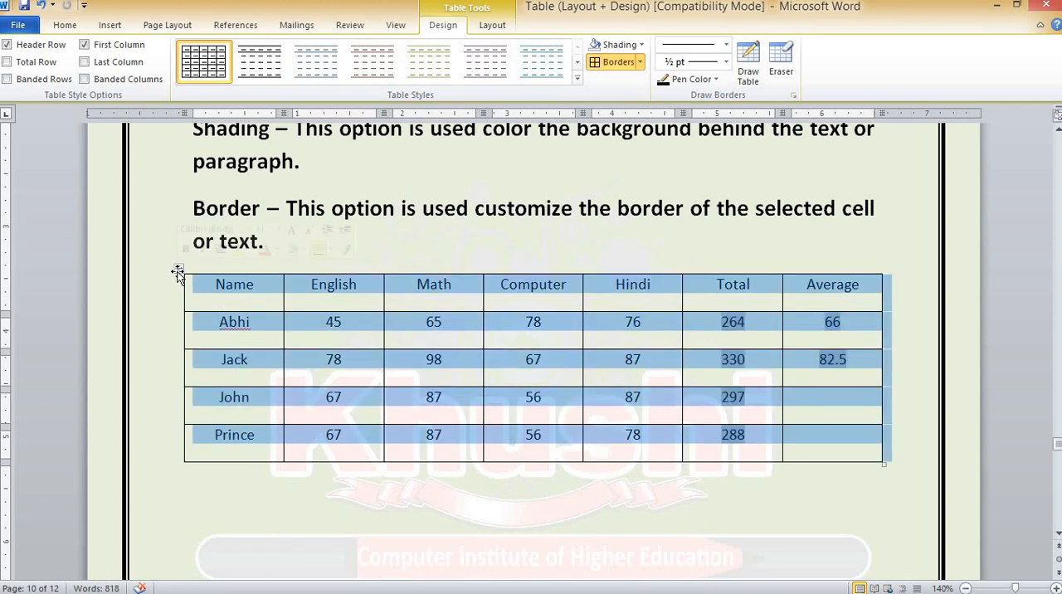
pyautogui.click(65, 25)
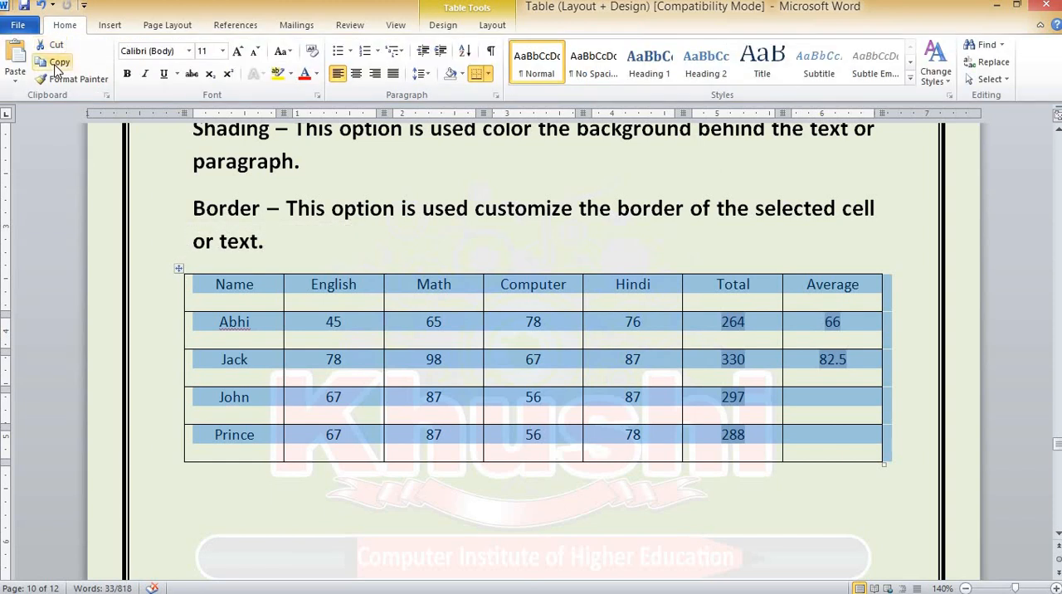
pyautogui.click(56, 67)
# Paste the copied marks table directly below the Eraser description in the Draw Borders section
pyautogui.scroll(-15, 512, 388)
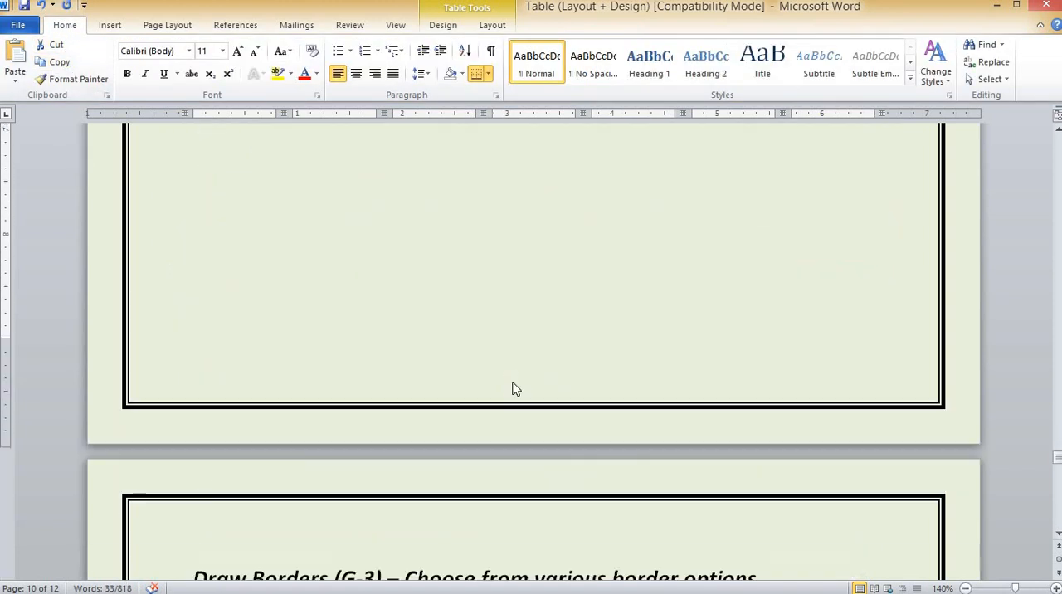
pyautogui.scroll(-10, 512, 388)
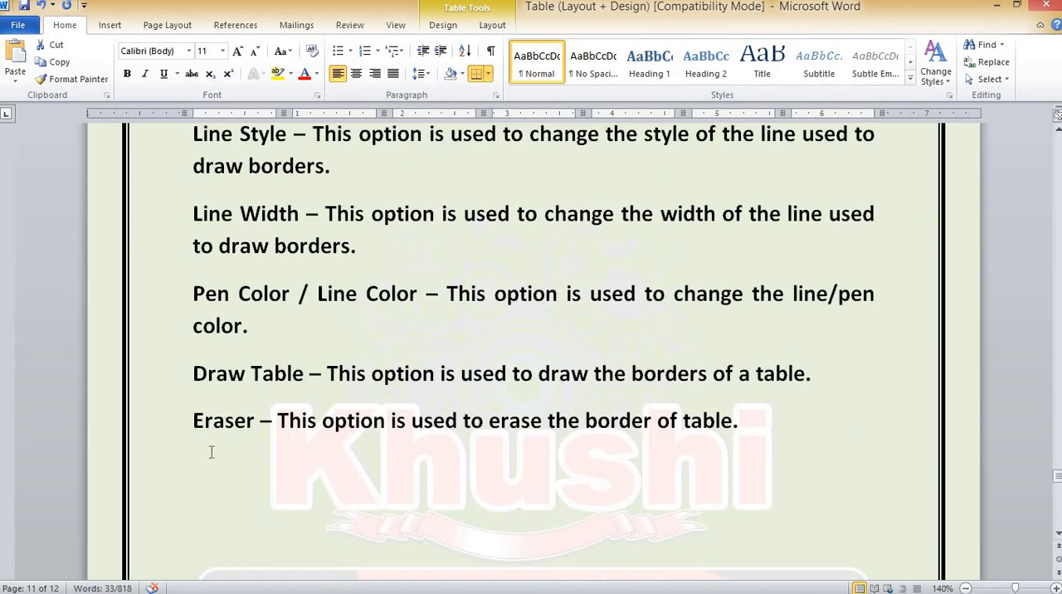
pyautogui.click(198, 458)
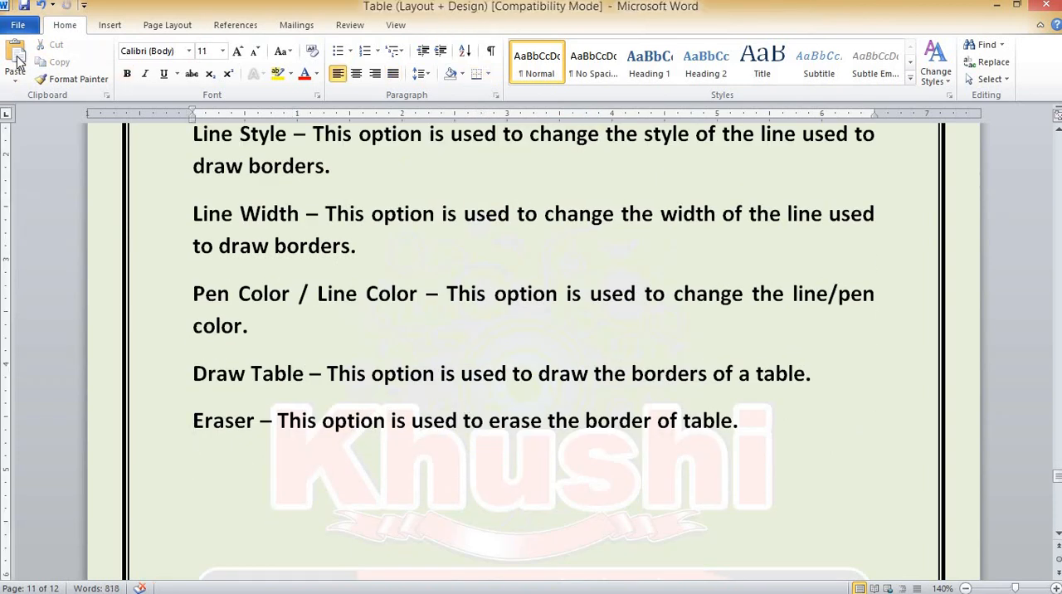
pyautogui.click(17, 58)
pyautogui.scroll(3, 330, 425)
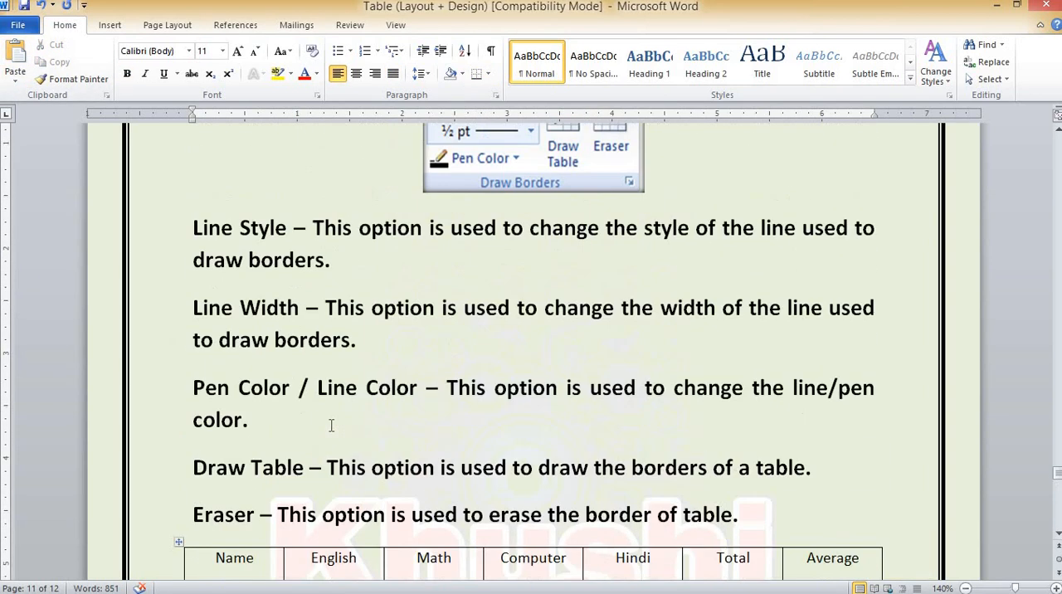
pyautogui.scroll(1, 398, 236)
pyautogui.scroll(-3, 363, 376)
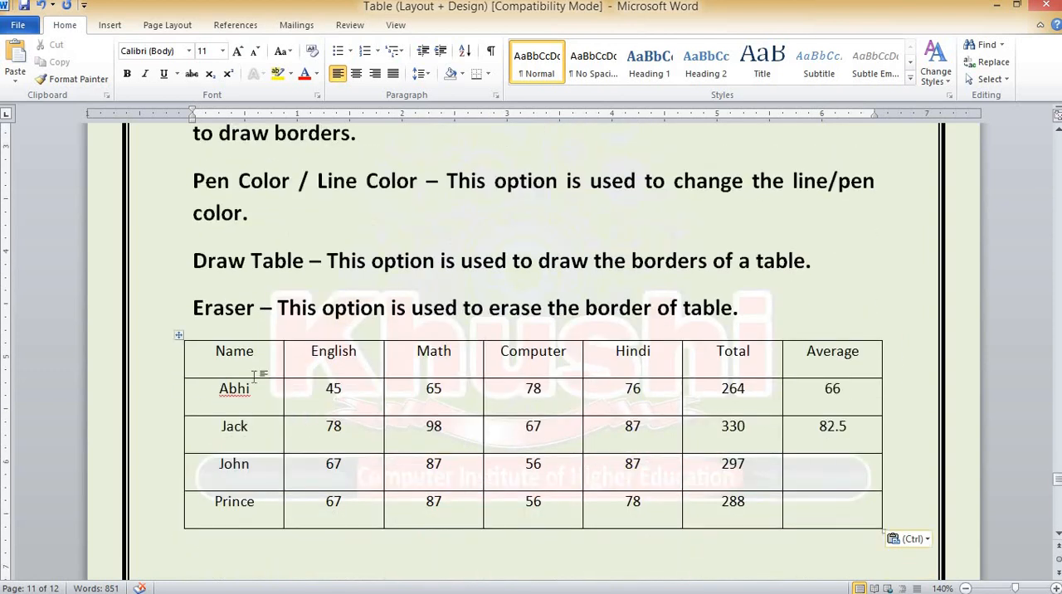
# Select the whole marks table below the Eraser description and open the Line Style choices for its borders
pyautogui.click(257, 353)
pyautogui.click(452, 30)
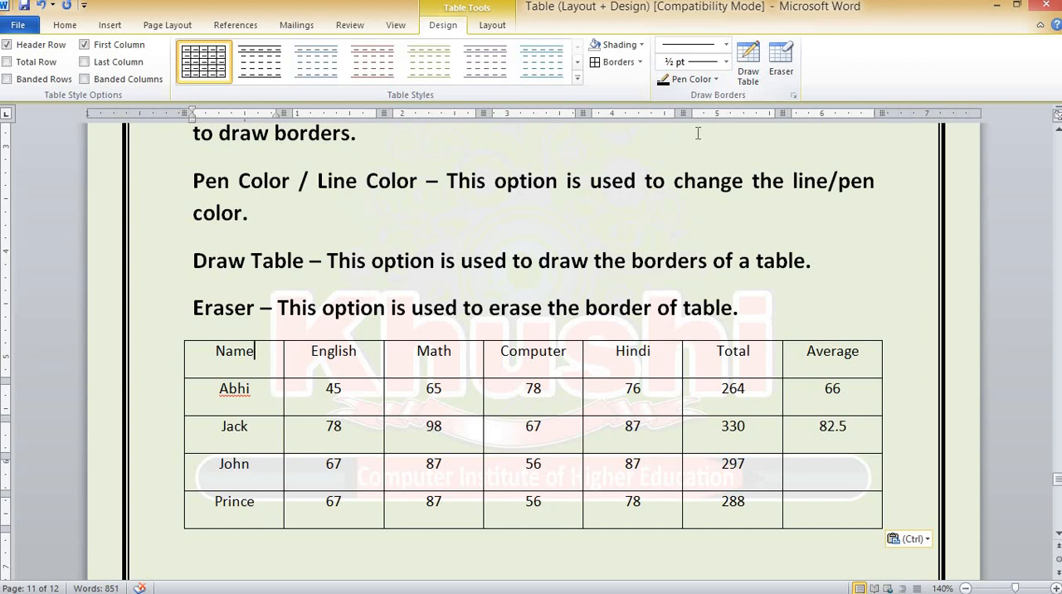
pyautogui.scroll(3, 398, 408)
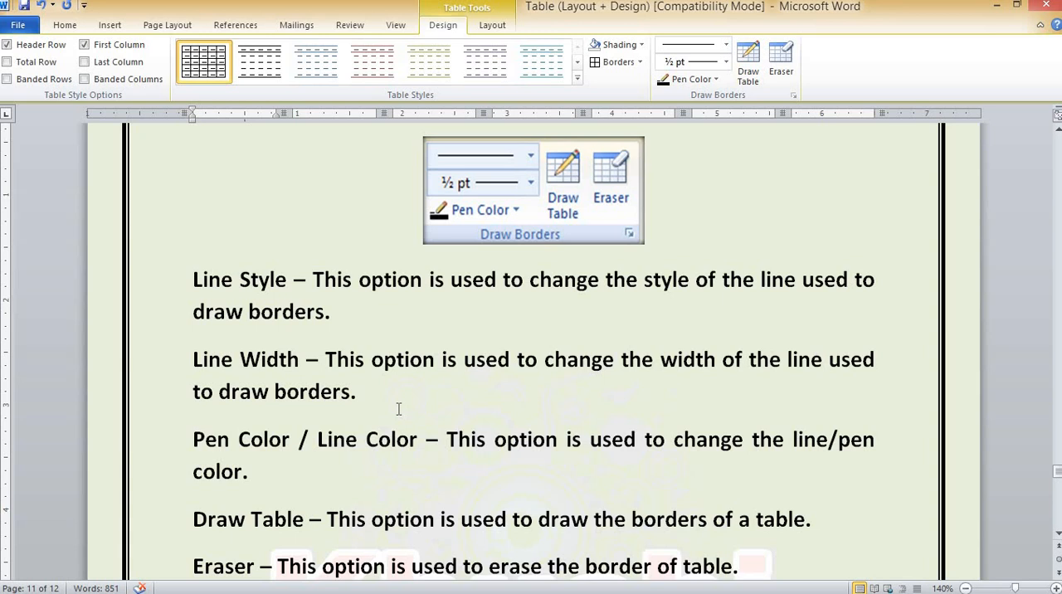
pyautogui.scroll(-4, 398, 408)
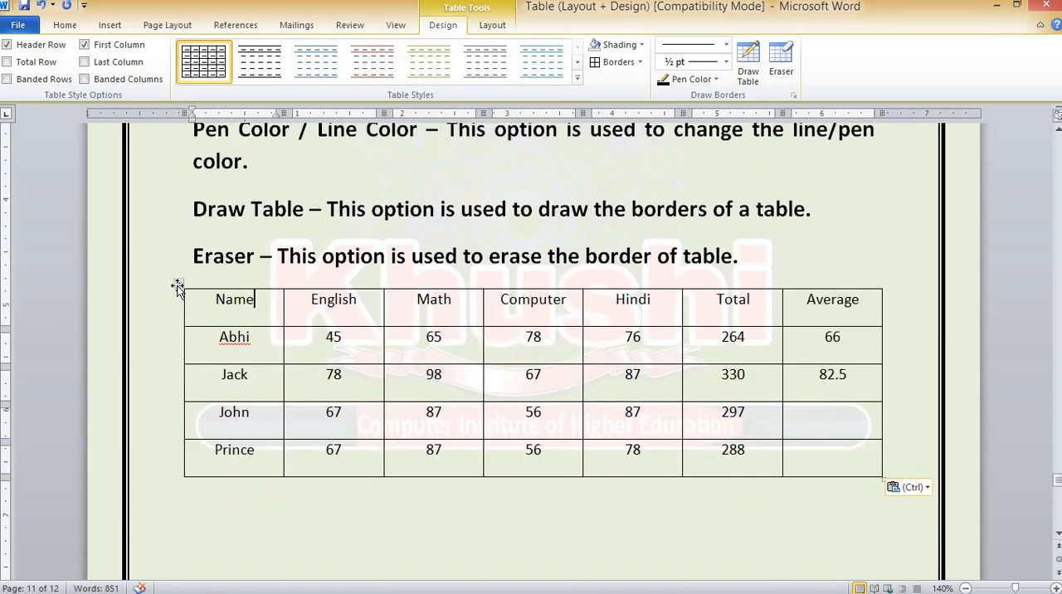
pyautogui.click(178, 285)
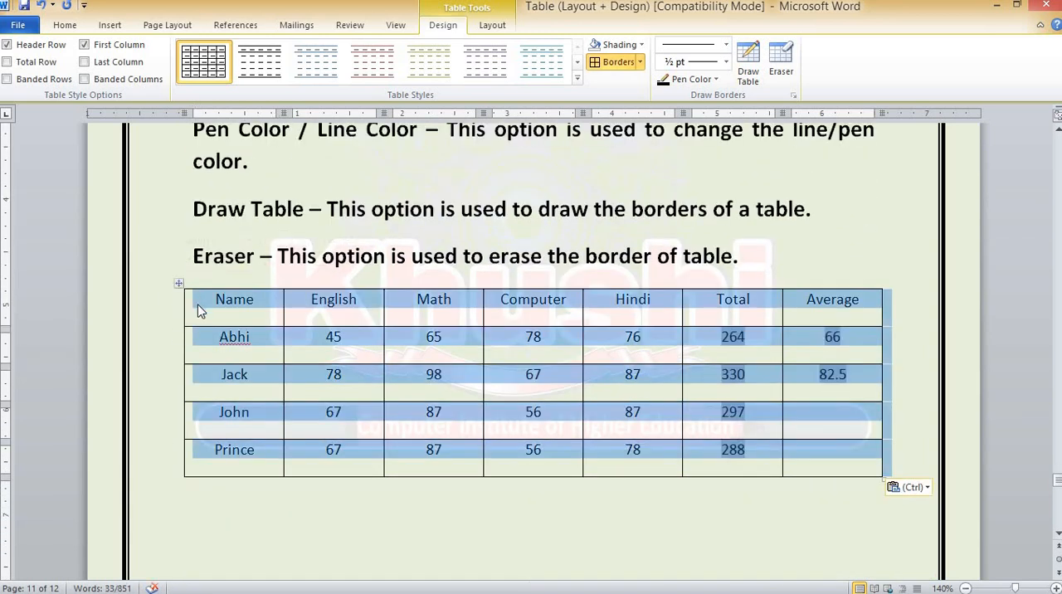
pyautogui.click(726, 46)
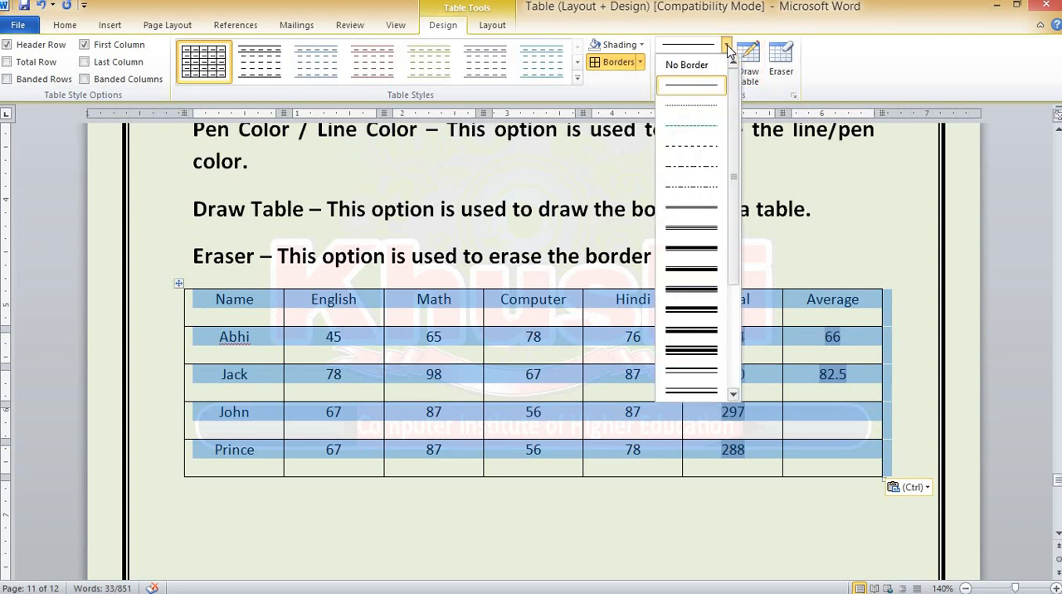